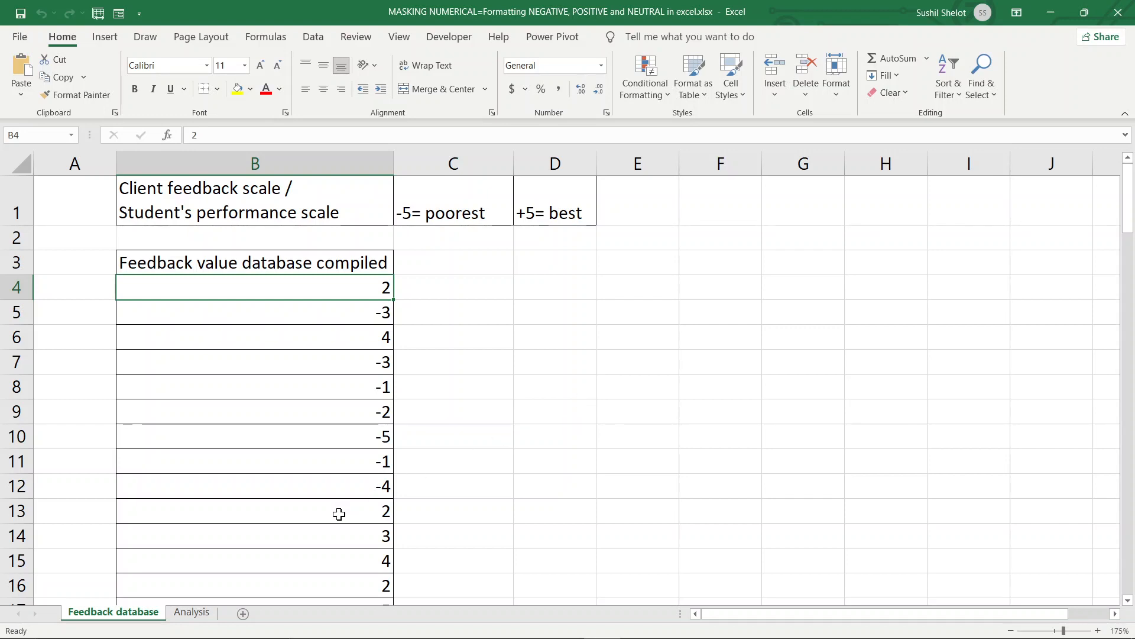
pyautogui.click(482, 291)
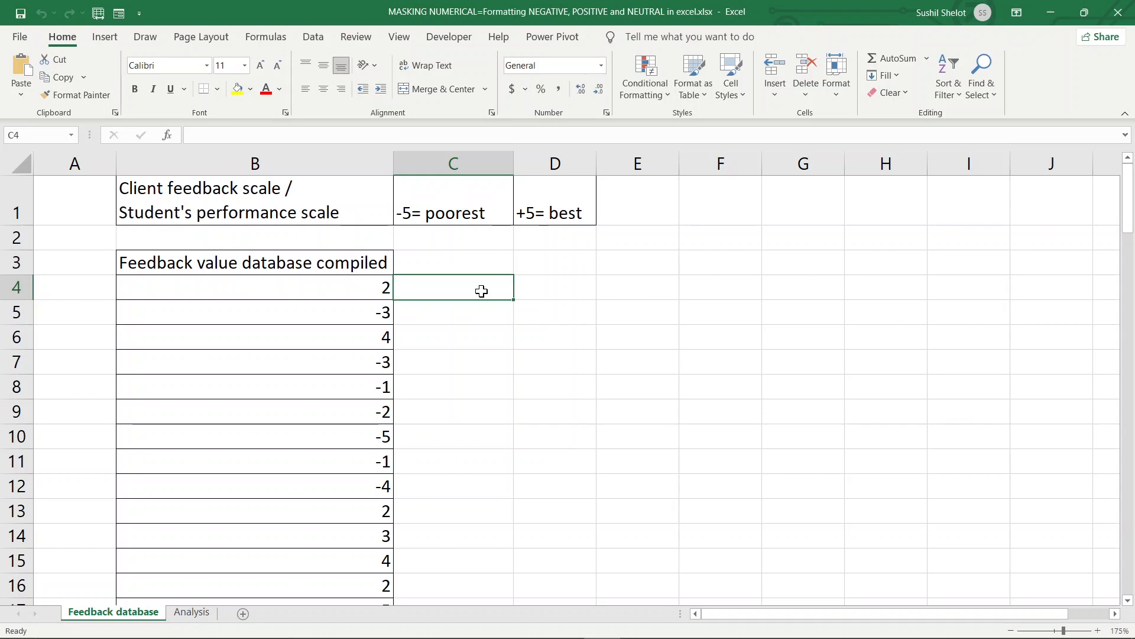
pyautogui.click(368, 289)
pyautogui.click(447, 286)
pyautogui.click(836, 83)
pyautogui.click(870, 438)
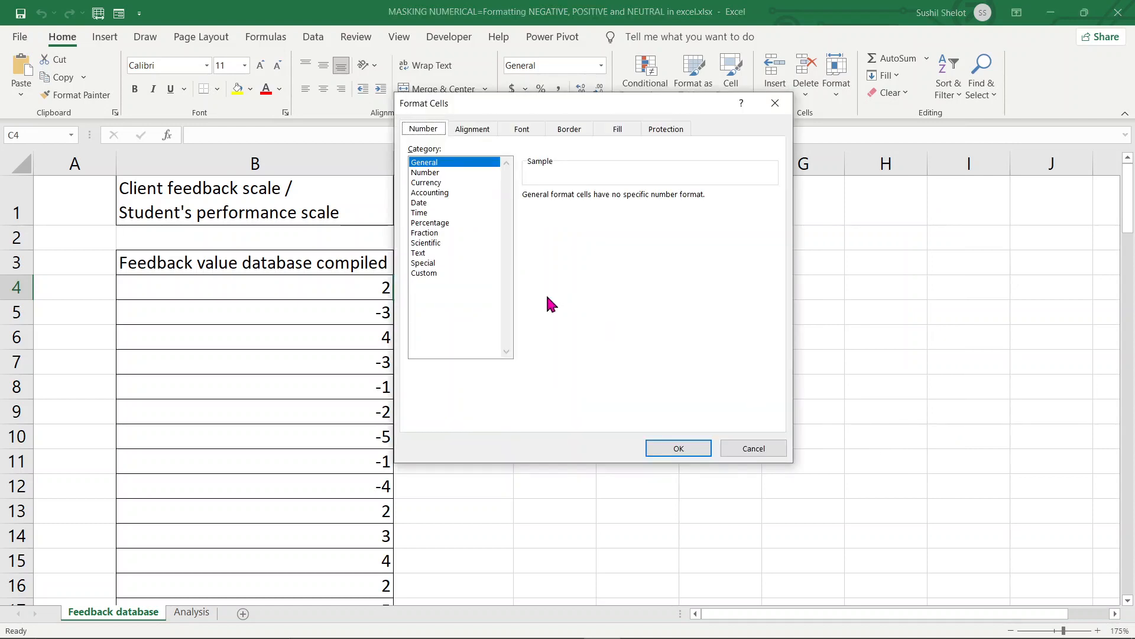
pyautogui.click(425, 274)
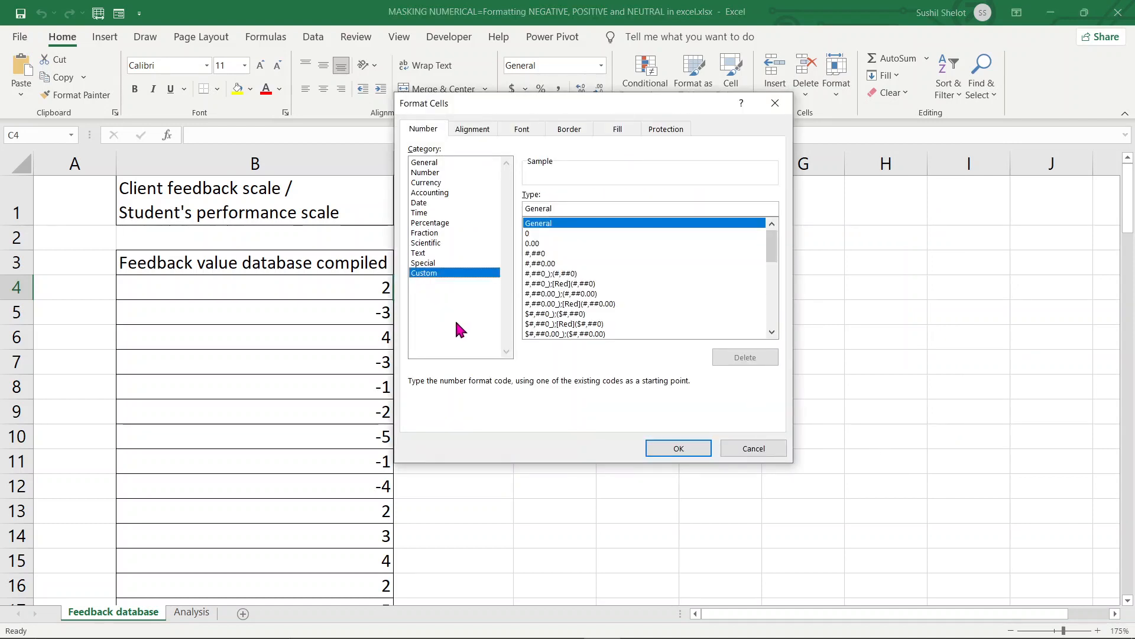
pyautogui.click(750, 449)
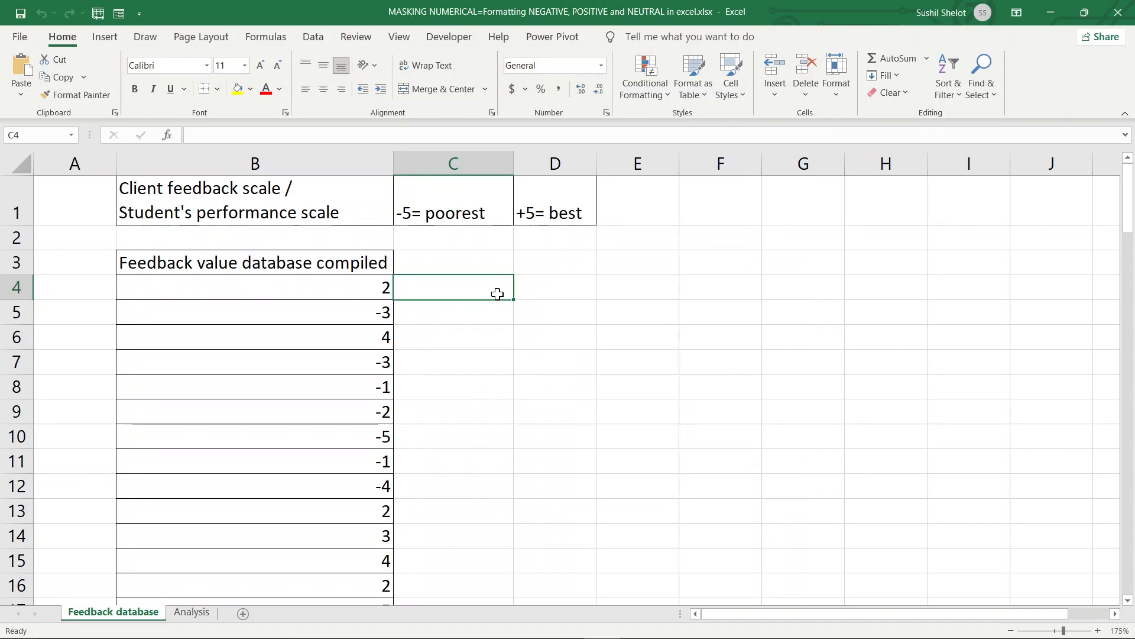
# Apply the custom number format ;;; to cell C4 of the Feedback database sheet.
pyautogui.hotkey('ctrl', '1')
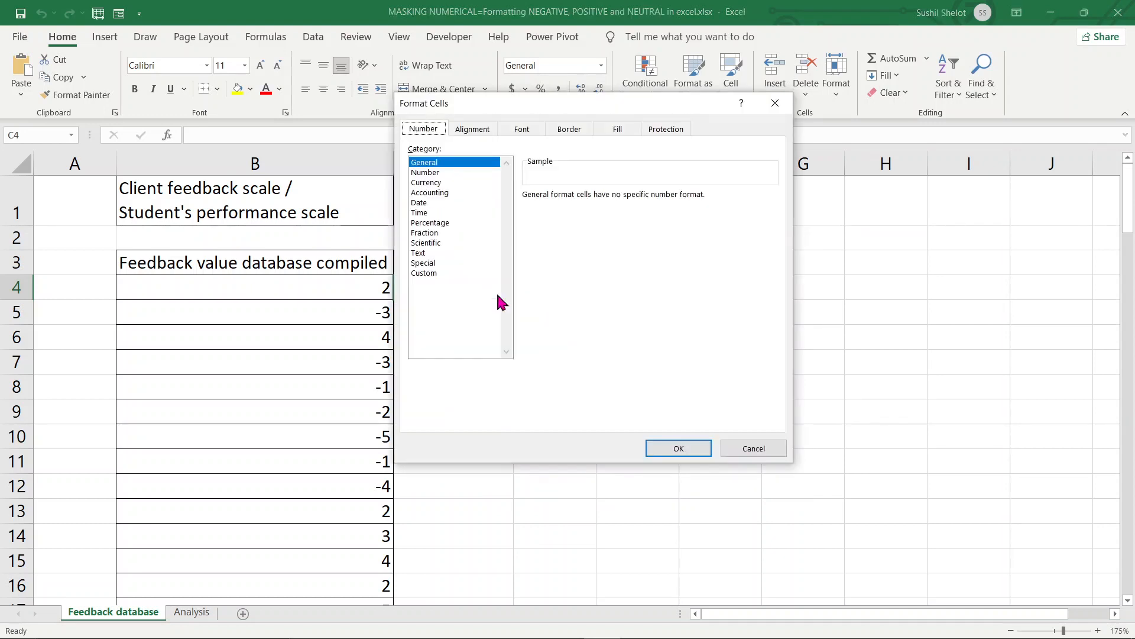
pyautogui.click(425, 274)
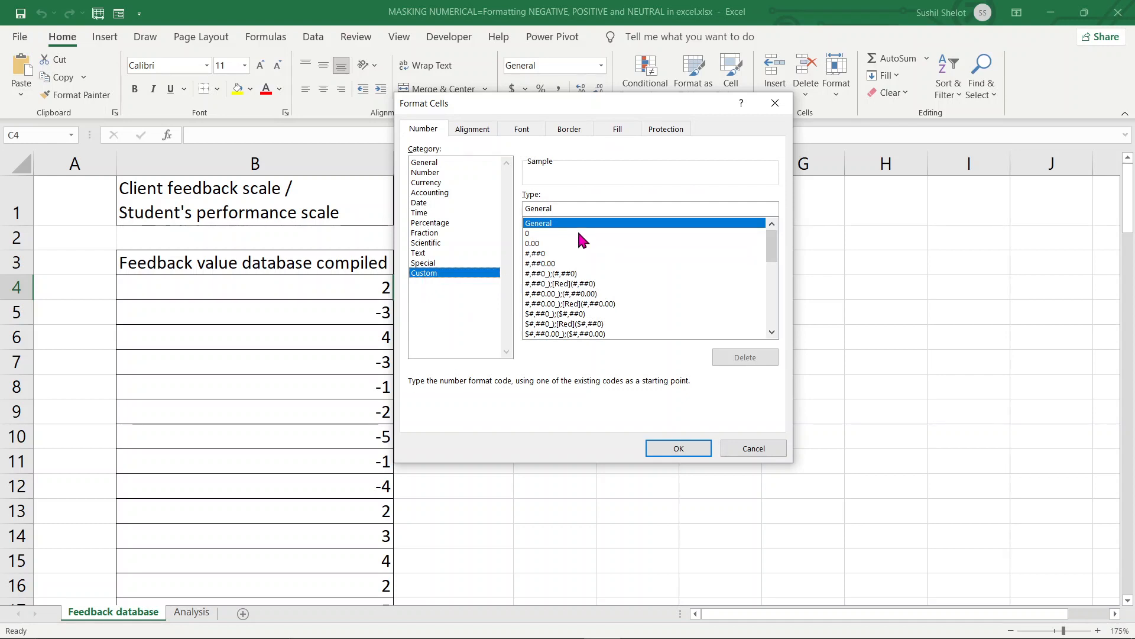
pyautogui.moveTo(567, 105); pyautogui.dragTo(798, 126)
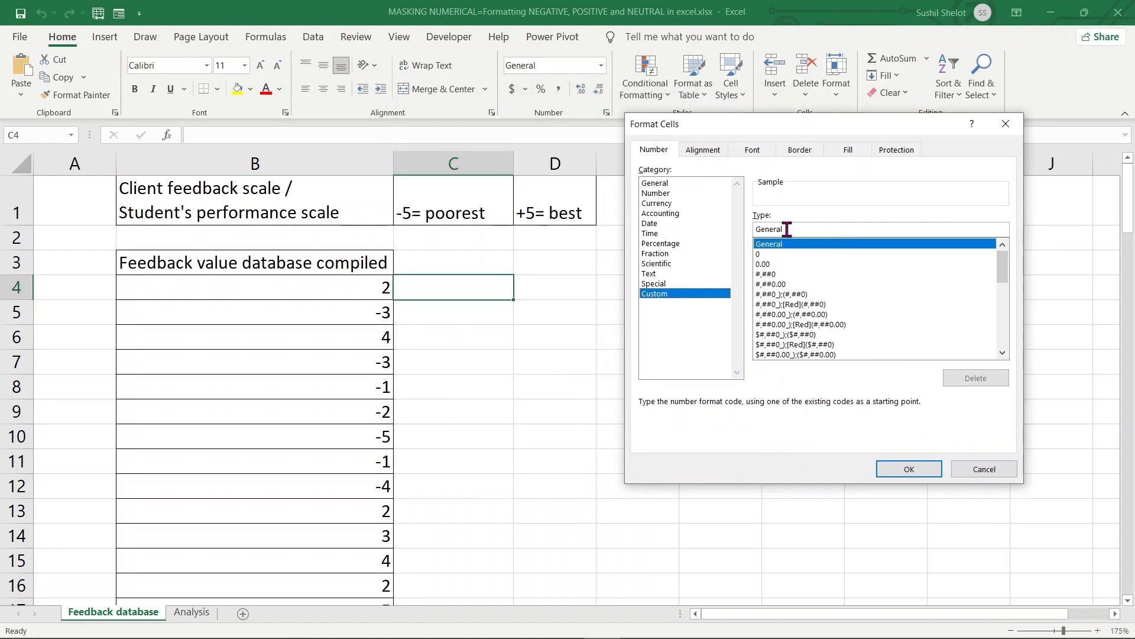
pyautogui.moveTo(787, 229); pyautogui.dragTo(741, 229)
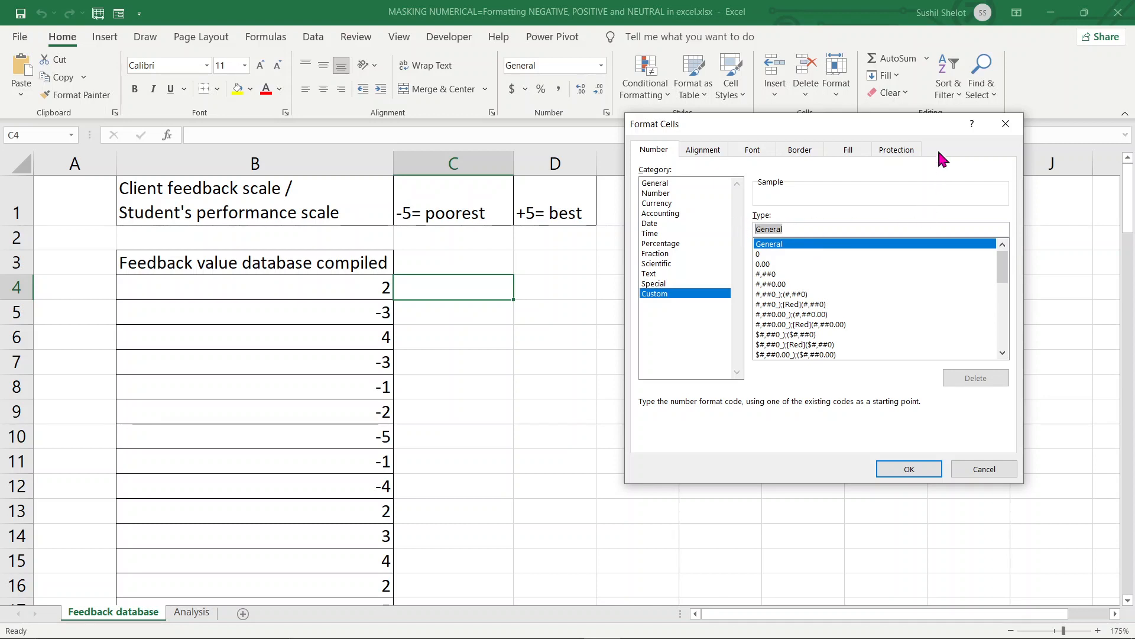
pyautogui.write(';;;')
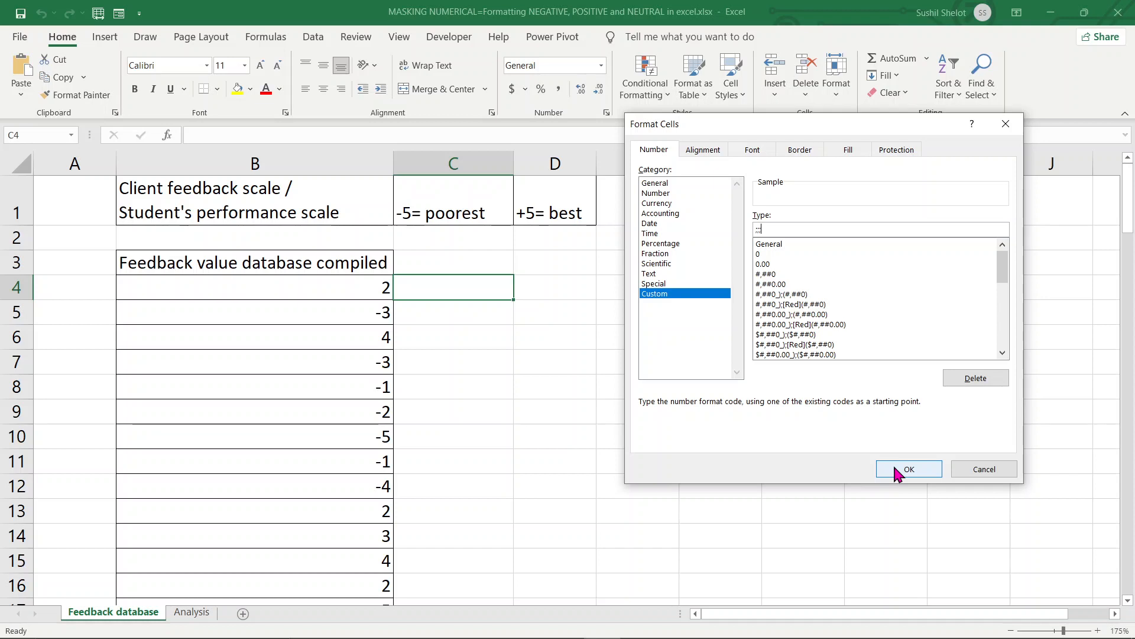
pyautogui.click(894, 467)
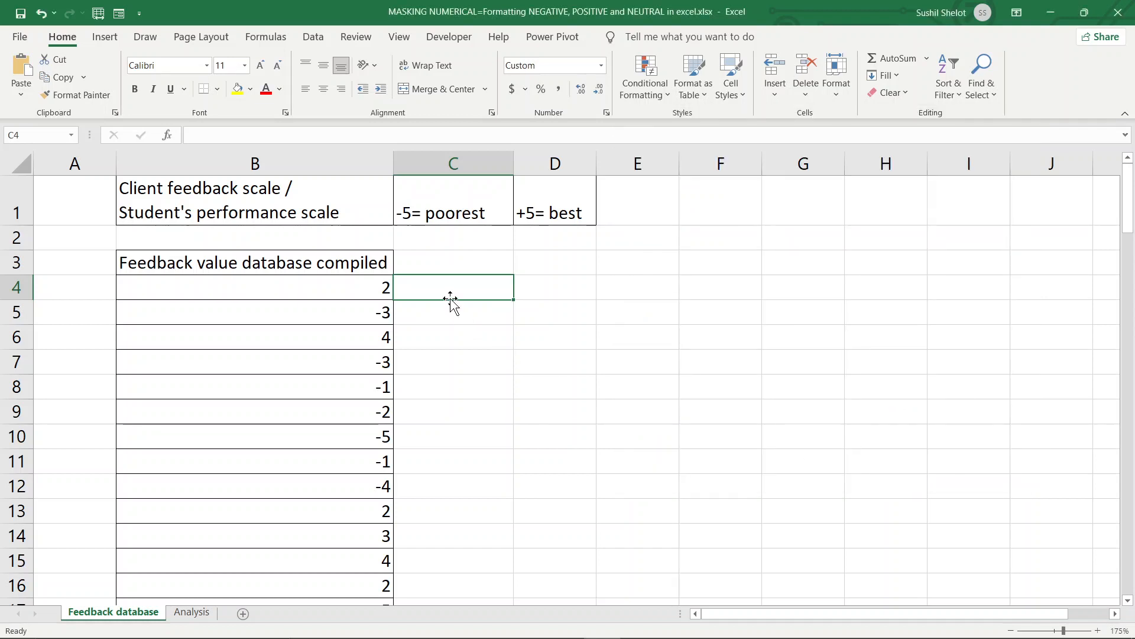
# Enter 2 in cell C4 and 2 in cell C5 to compare the custom format with General.
pyautogui.write('2')
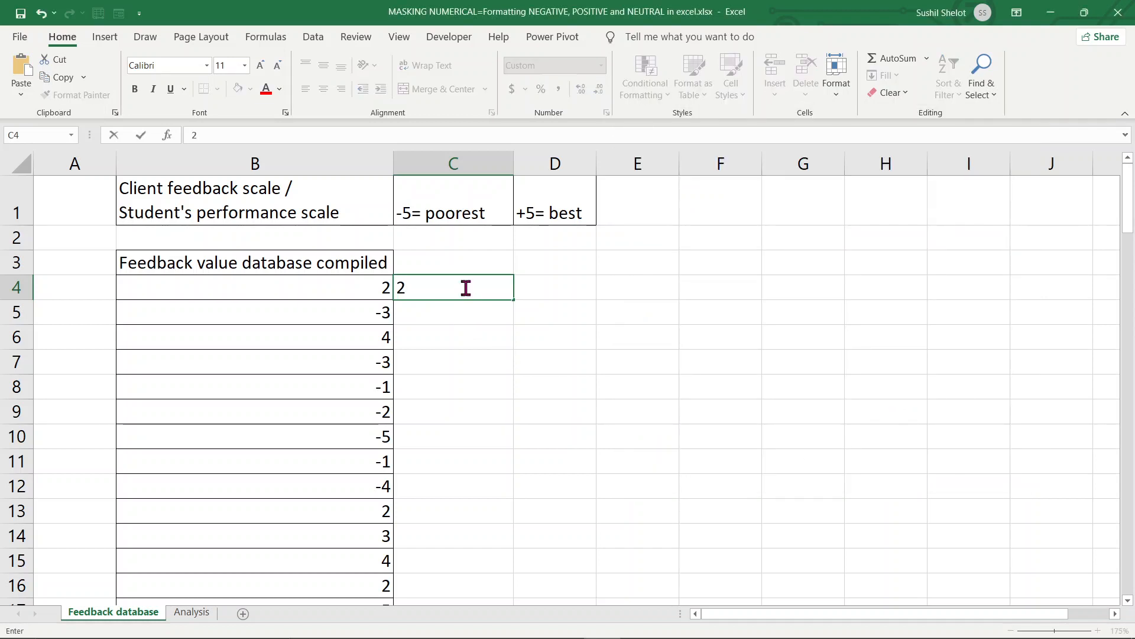
pyautogui.press('Return')
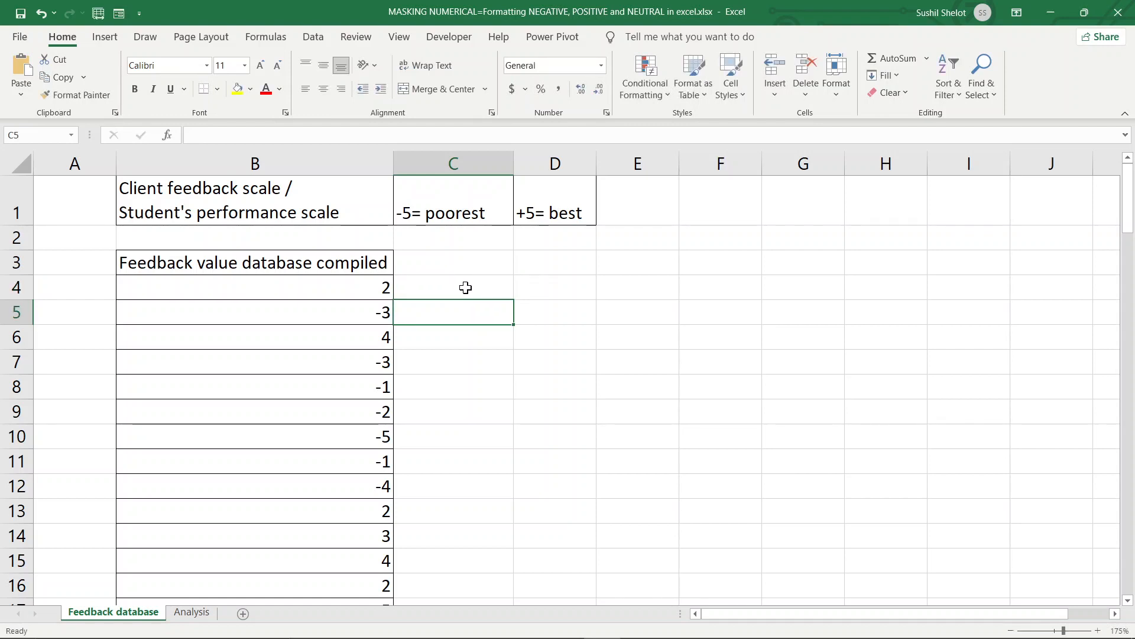
pyautogui.write('2')
pyautogui.press('Return')
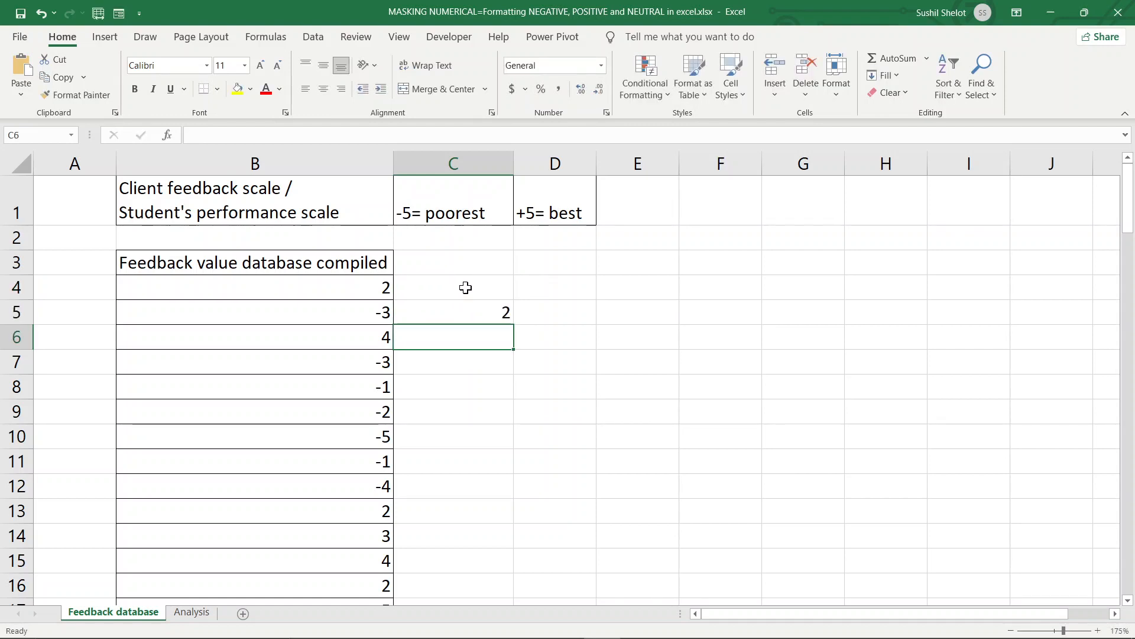
# Inspect the underlying value stored in cell C4.
pyautogui.click(466, 288)
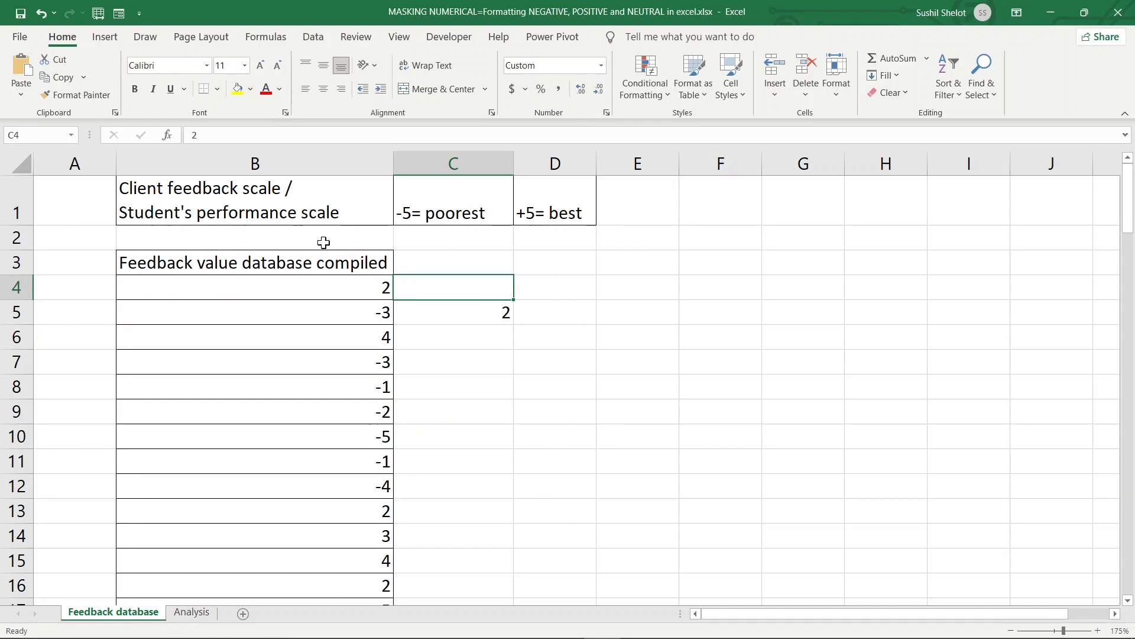
pyautogui.doubleClick(185, 135)
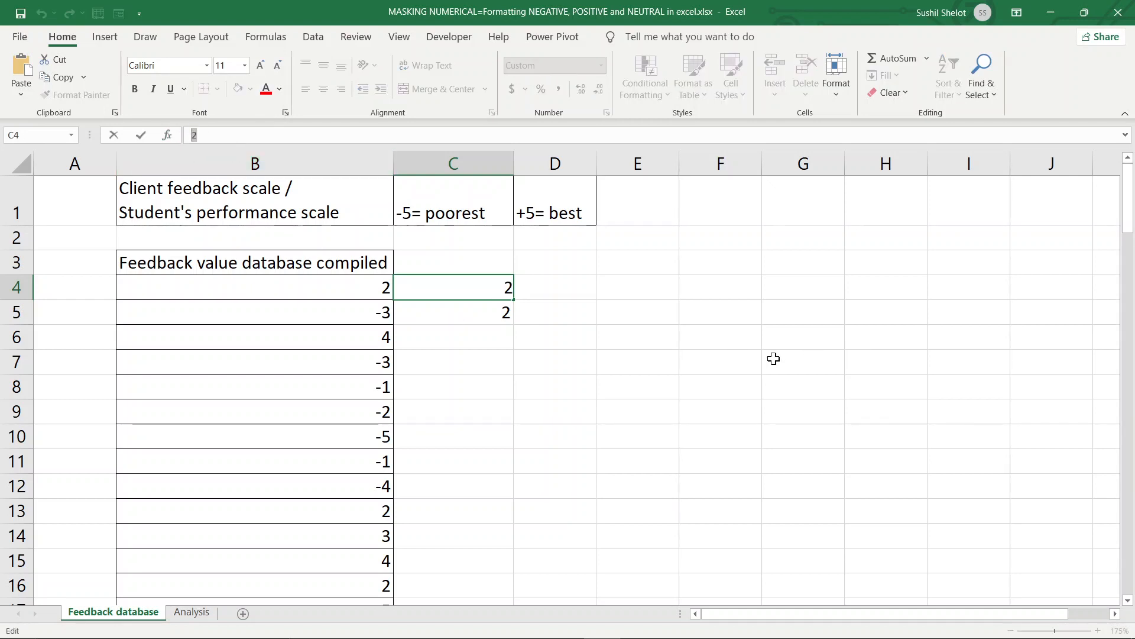
pyautogui.press('Delete')
pyautogui.press('Return')
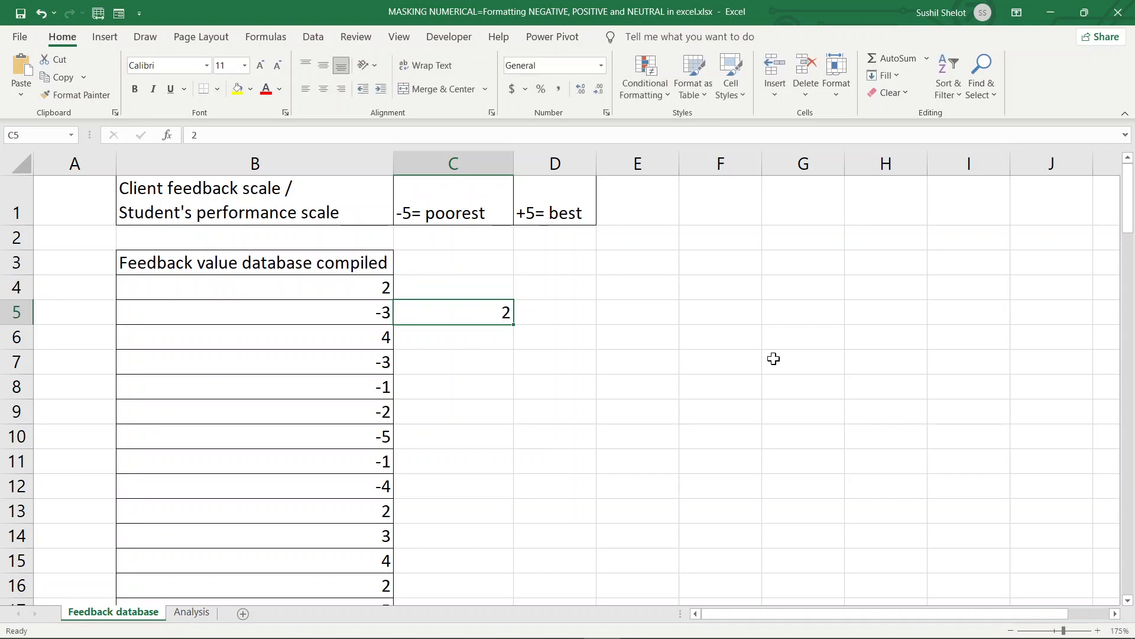
# Change cell C4's custom number format to ;;"Zero" so that only zero values show text.
pyautogui.click(495, 293)
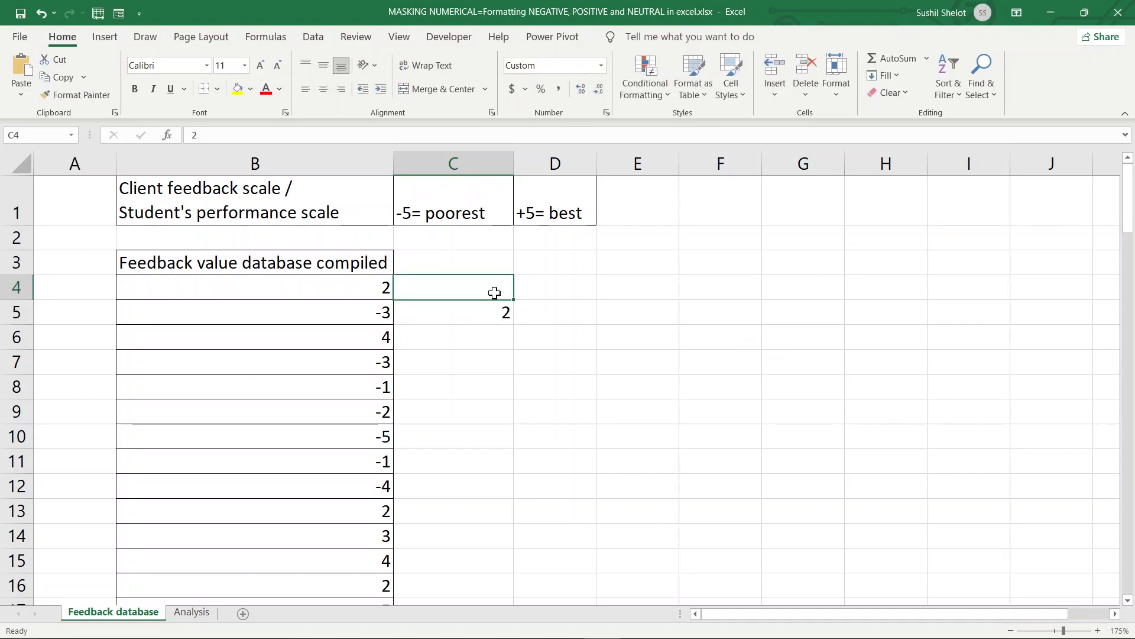
pyautogui.hotkey('ctrl', '1')
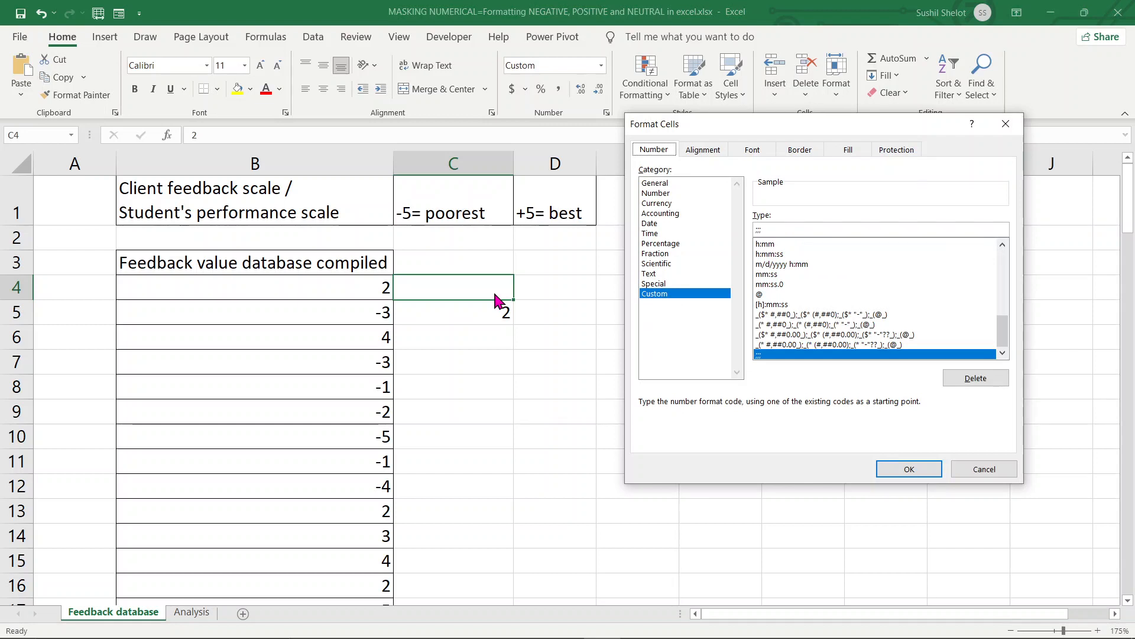
pyautogui.click(759, 231)
pyautogui.press('BackSpace')
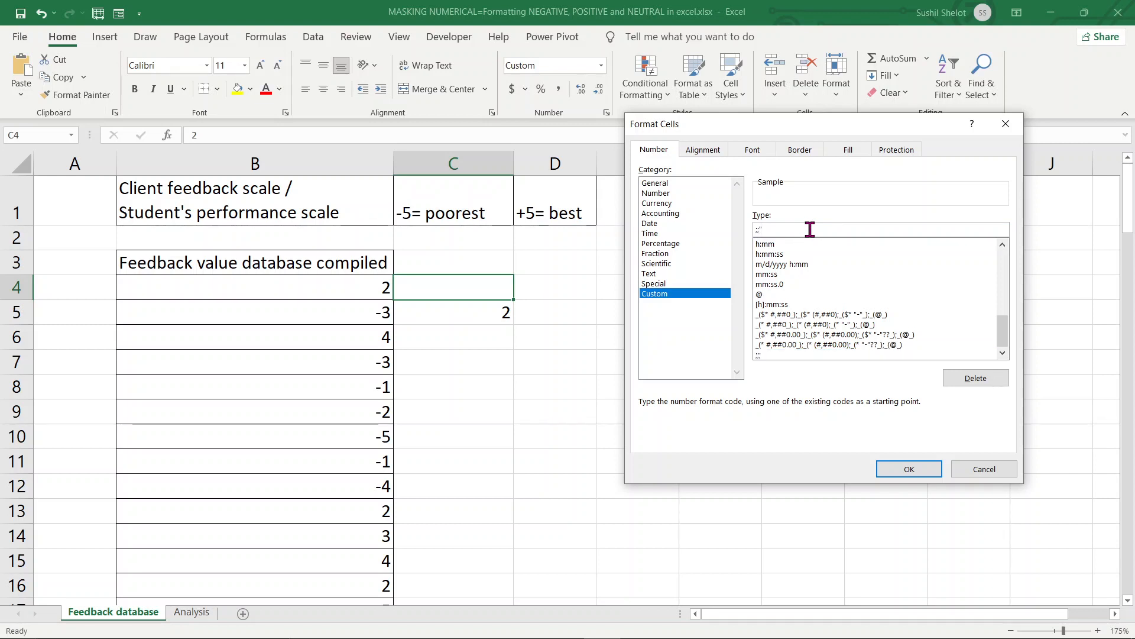
pyautogui.write('"Zero')
pyautogui.click(913, 465)
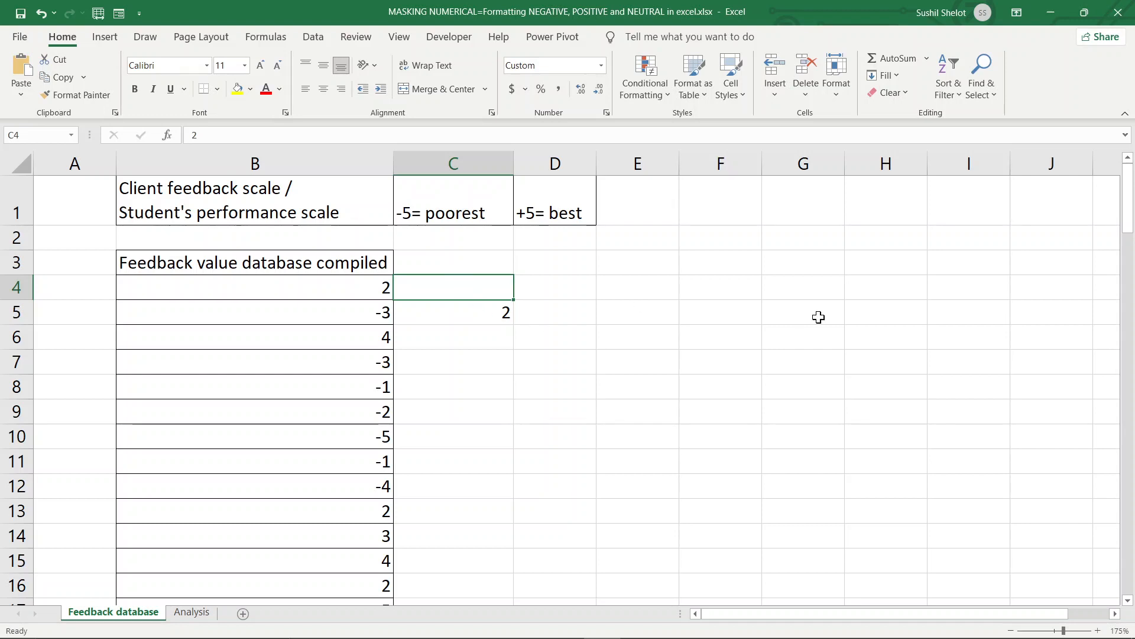
# Test cell C4's custom format by entering 0, -5 and 0 again.
pyautogui.write('0')
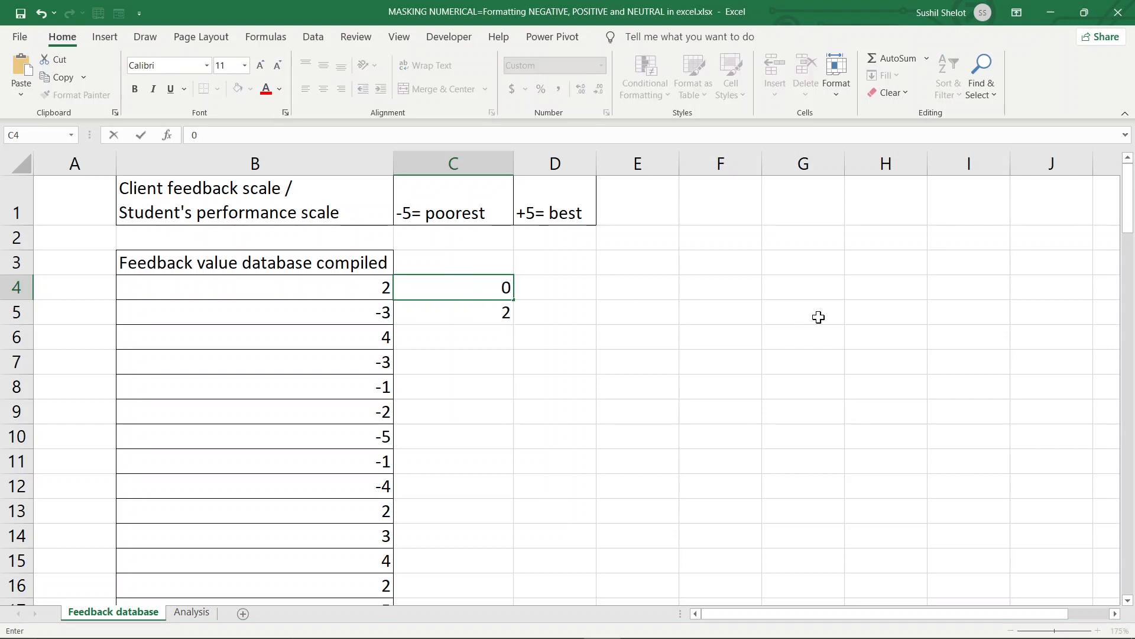
pyautogui.press('Return')
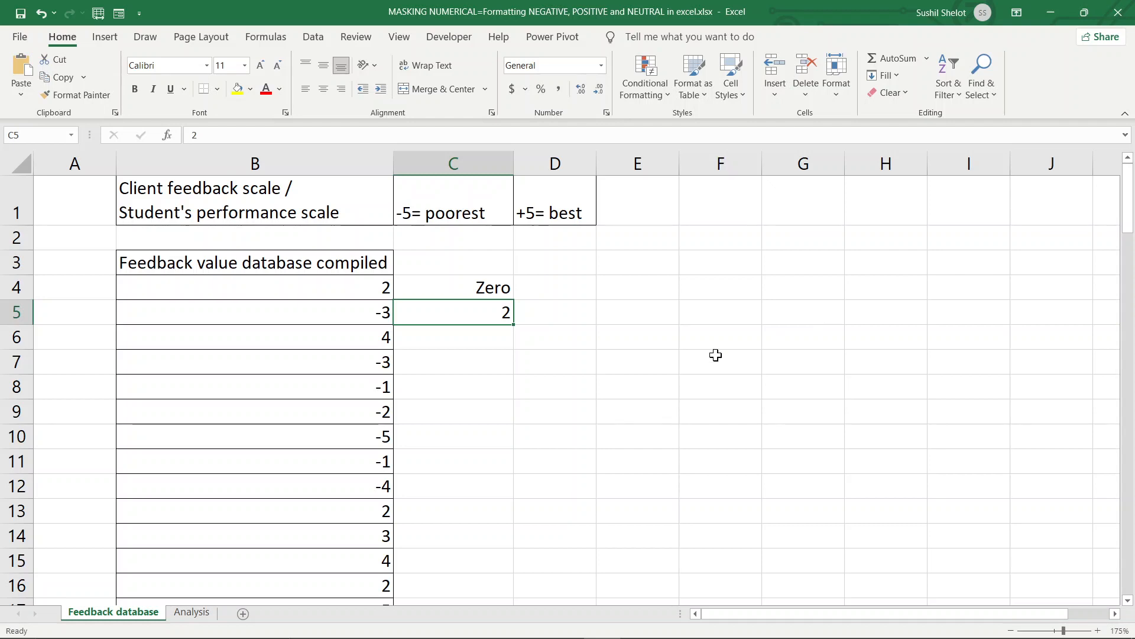
pyautogui.click(482, 287)
pyautogui.write('-5')
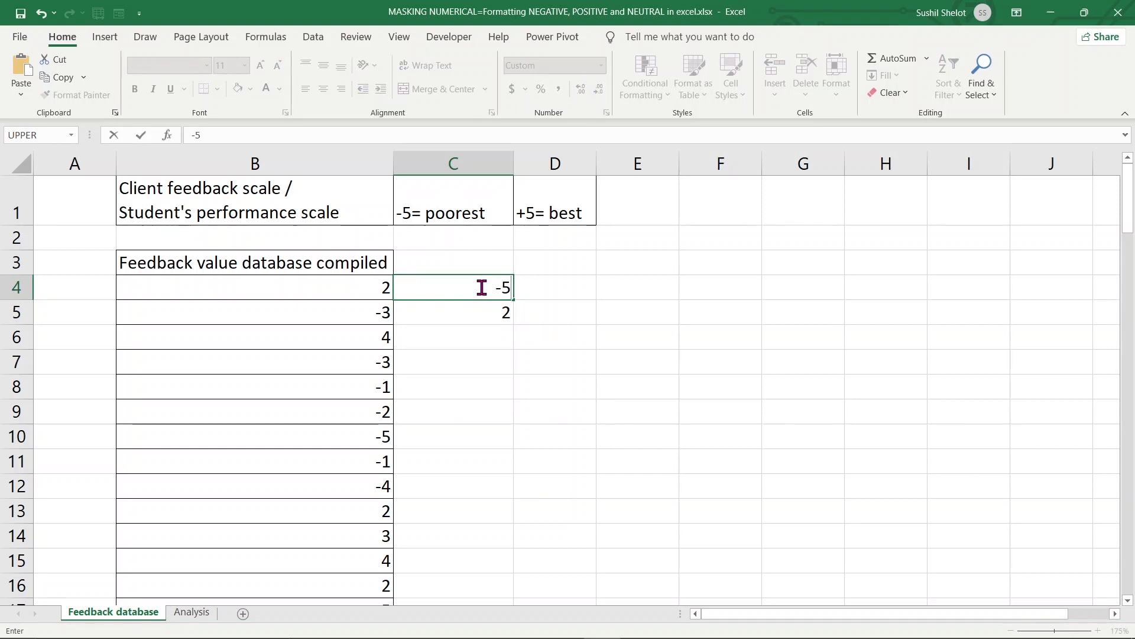
pyautogui.press('Return')
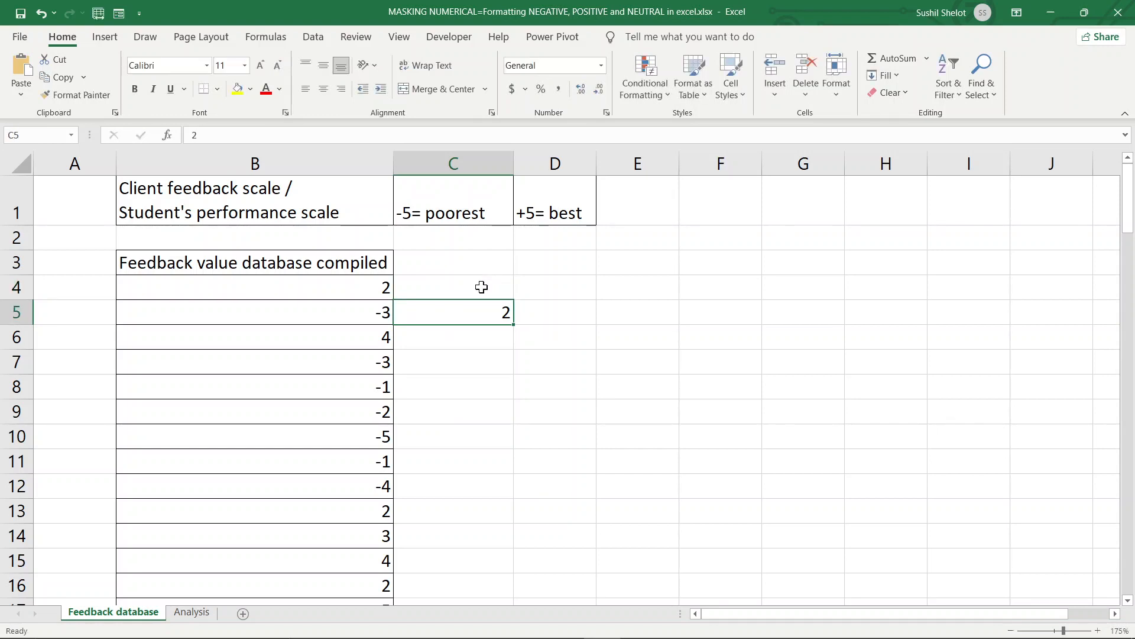
pyautogui.click(481, 287)
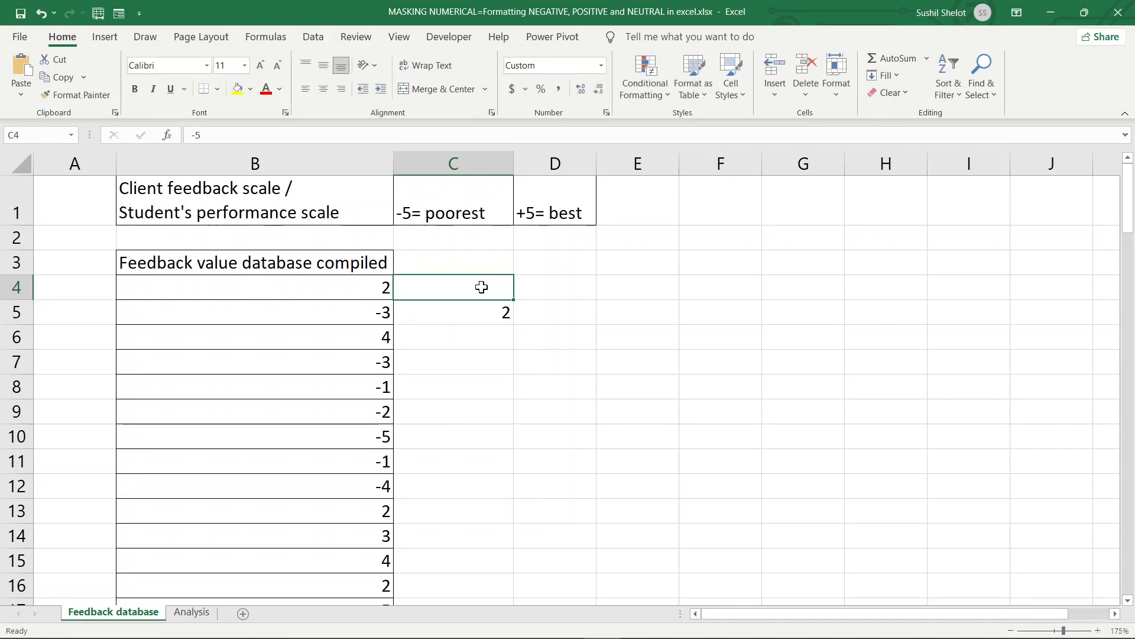
pyautogui.write('0')
pyautogui.press('Return')
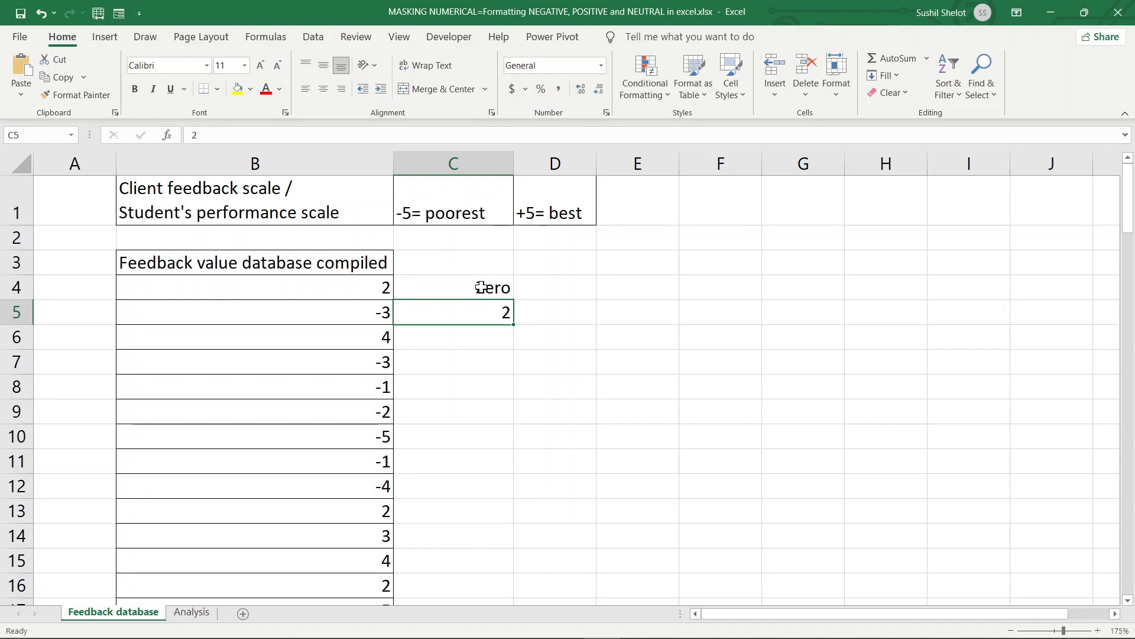
# Change cell C4's custom number format to ;;"Null" so that zero values show that word.
pyautogui.click(500, 289)
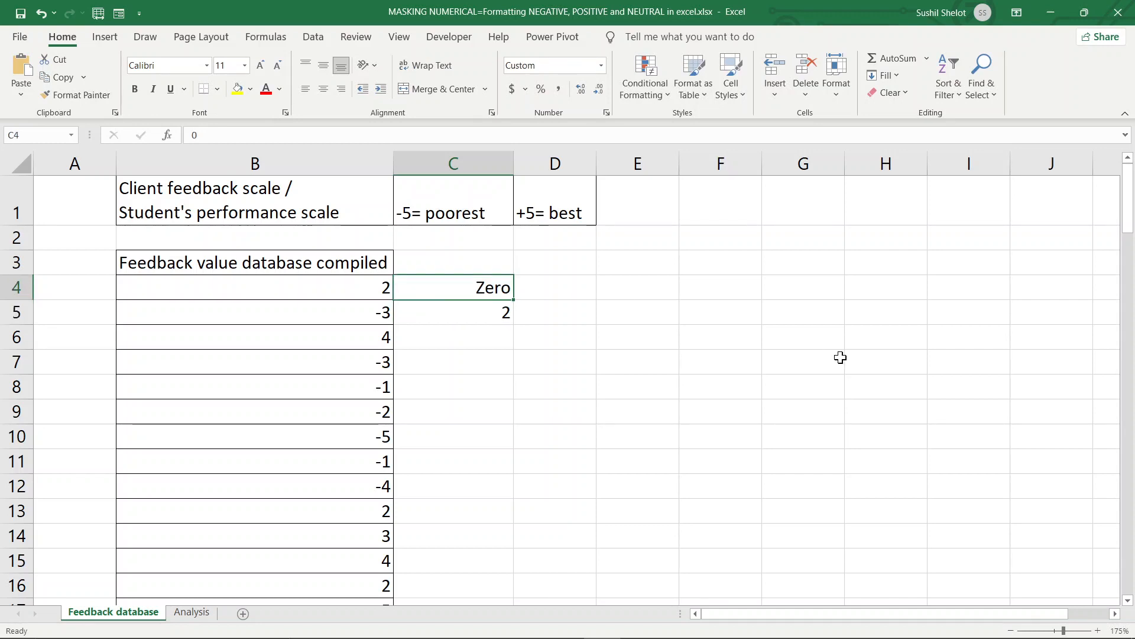
pyautogui.hotkey('ctrl', '1')
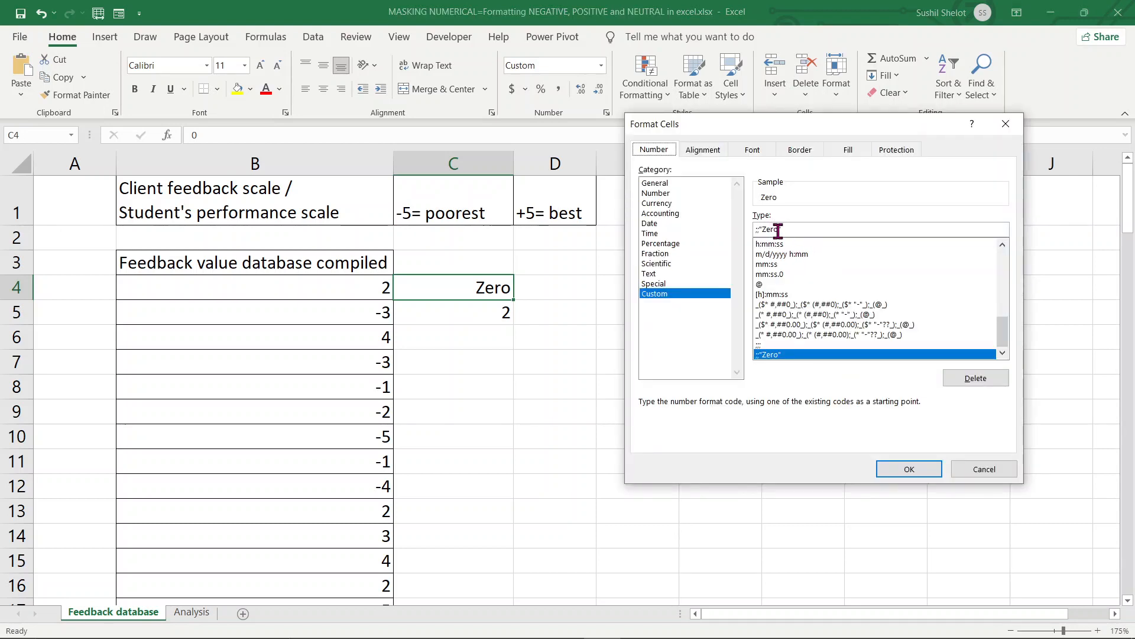
pyautogui.moveTo(778, 230); pyautogui.dragTo(763, 231)
pyautogui.write('Null')
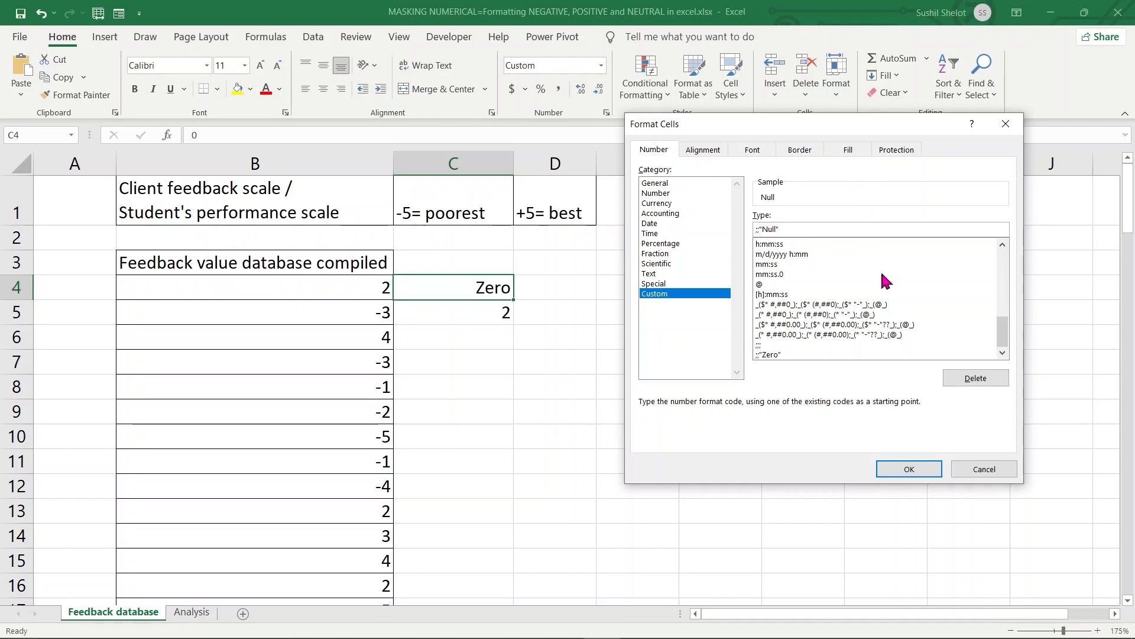
pyautogui.click(906, 469)
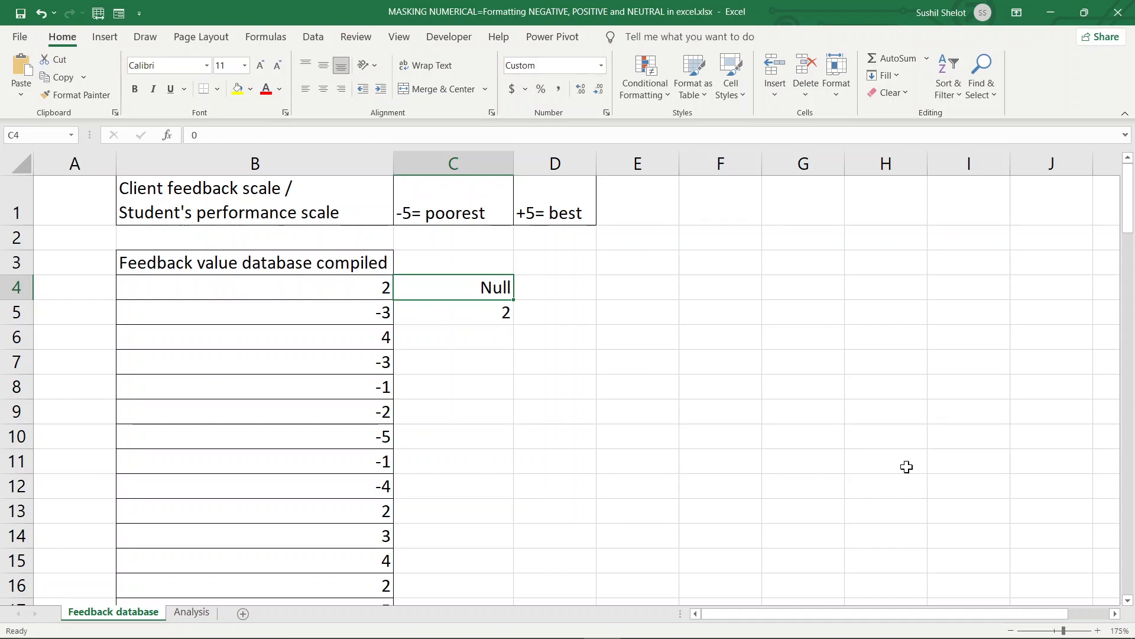
# Open the Analysis sheet and examine the Feedback value list from A4 down to its last entry in A105.
pyautogui.click(207, 615)
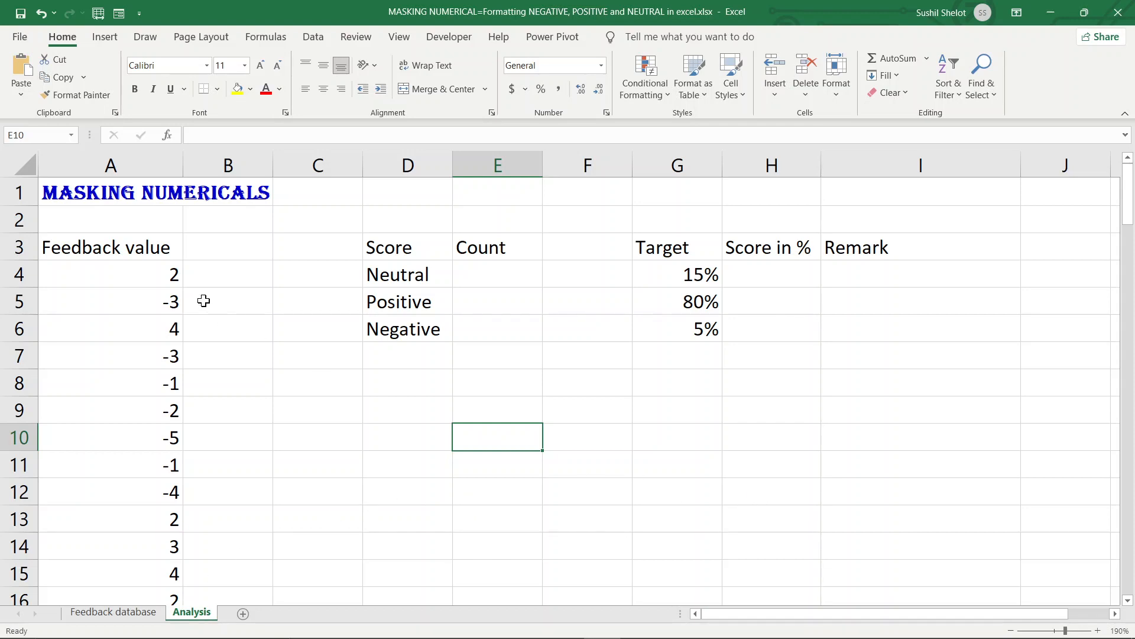
pyautogui.click(152, 276)
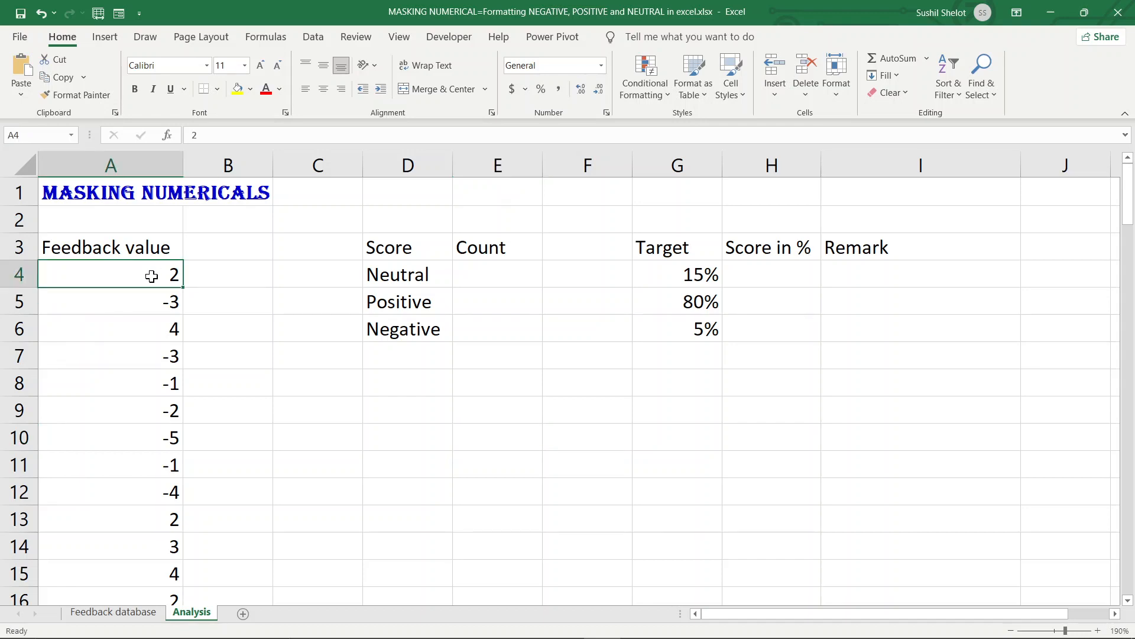
pyautogui.hotkey('ctrl', 'shift', 'Down')
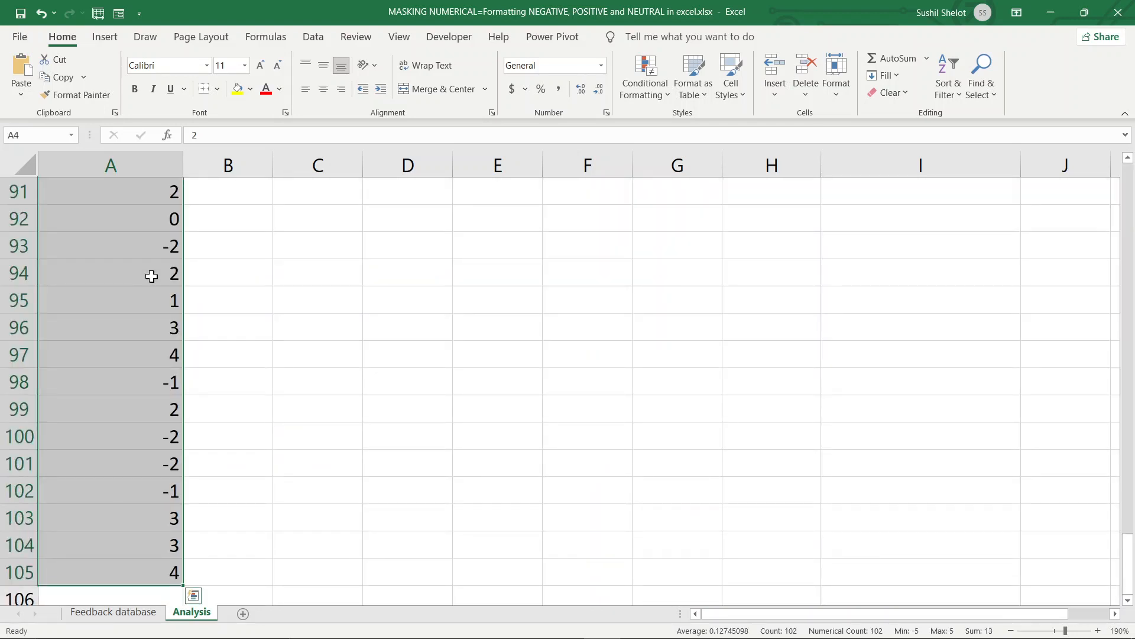
pyautogui.click(117, 571)
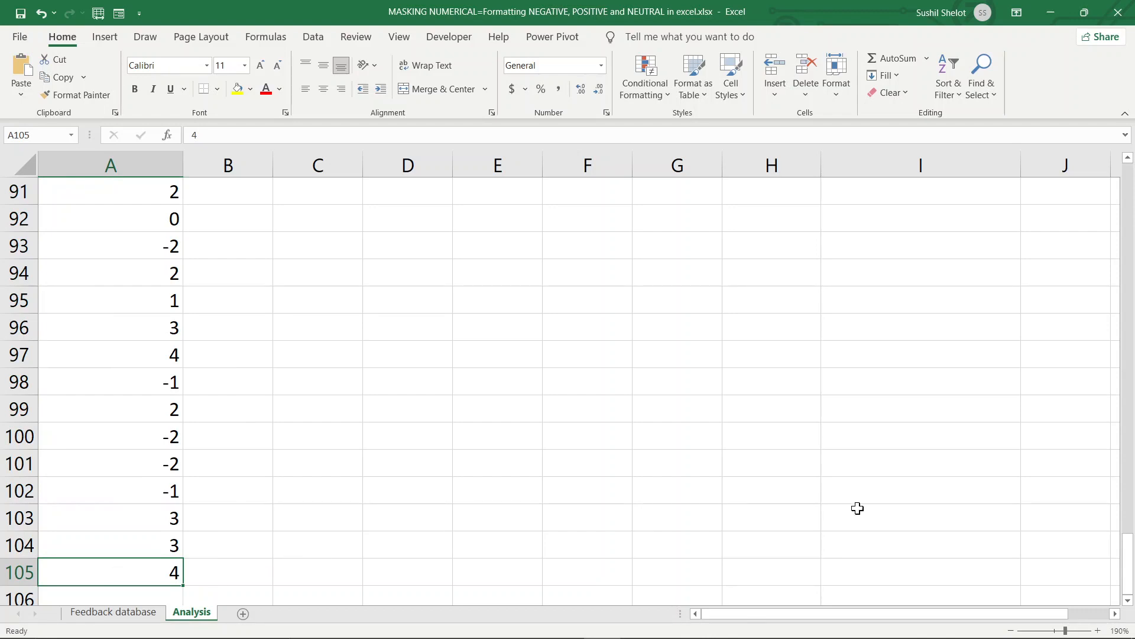
pyautogui.moveTo(1127, 578); pyautogui.dragTo(1128, 166)
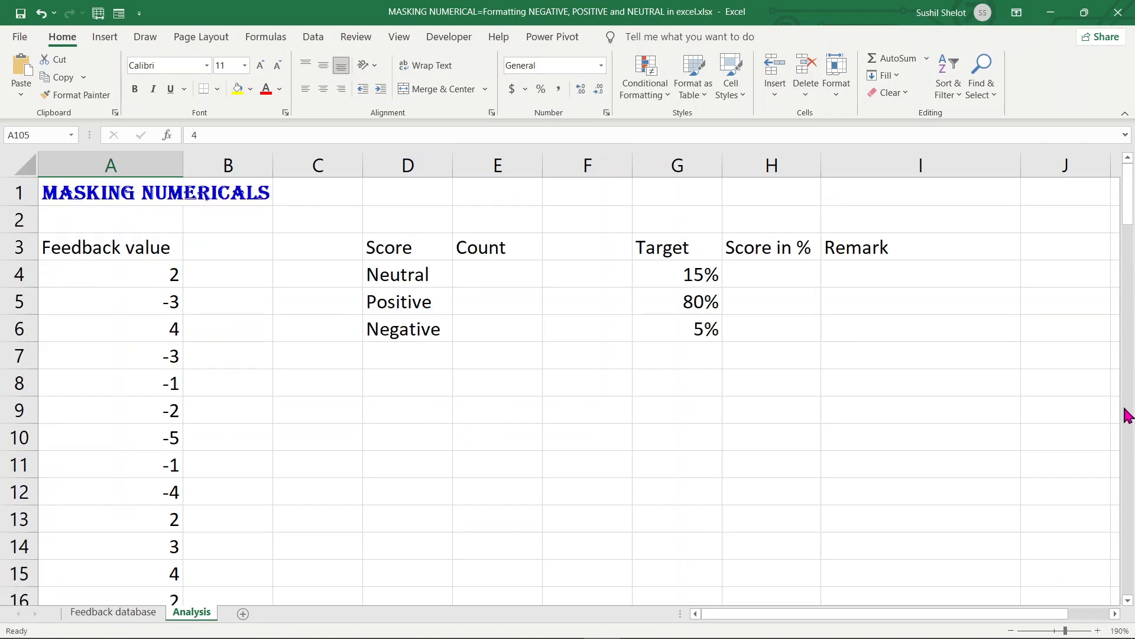
# Apply the custom number format "positive";"negative";"Neutral" to cell A4 and check its stored value.
pyautogui.click(164, 273)
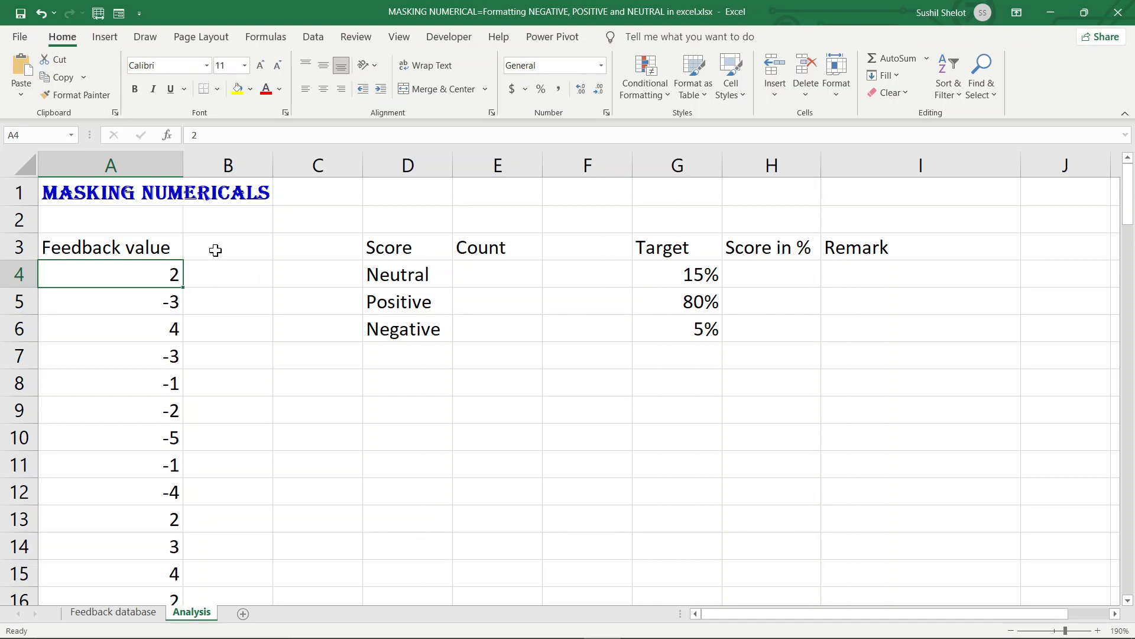
pyautogui.hotkey('ctrl', '1')
pyautogui.click(674, 295)
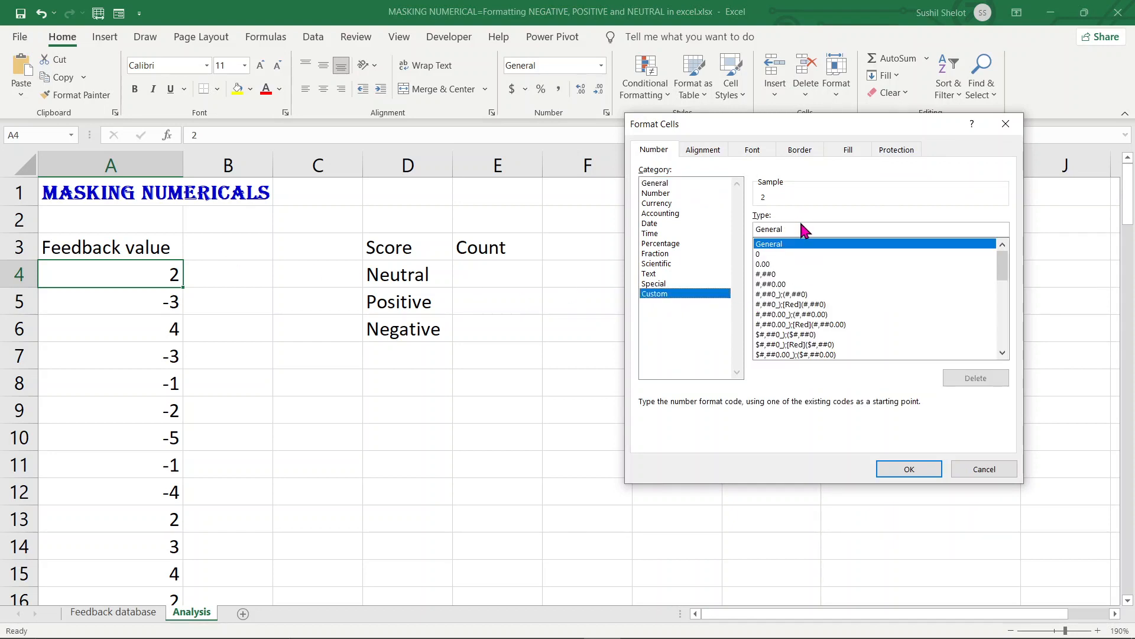
pyautogui.moveTo(793, 228); pyautogui.dragTo(748, 228)
pyautogui.write('"p')
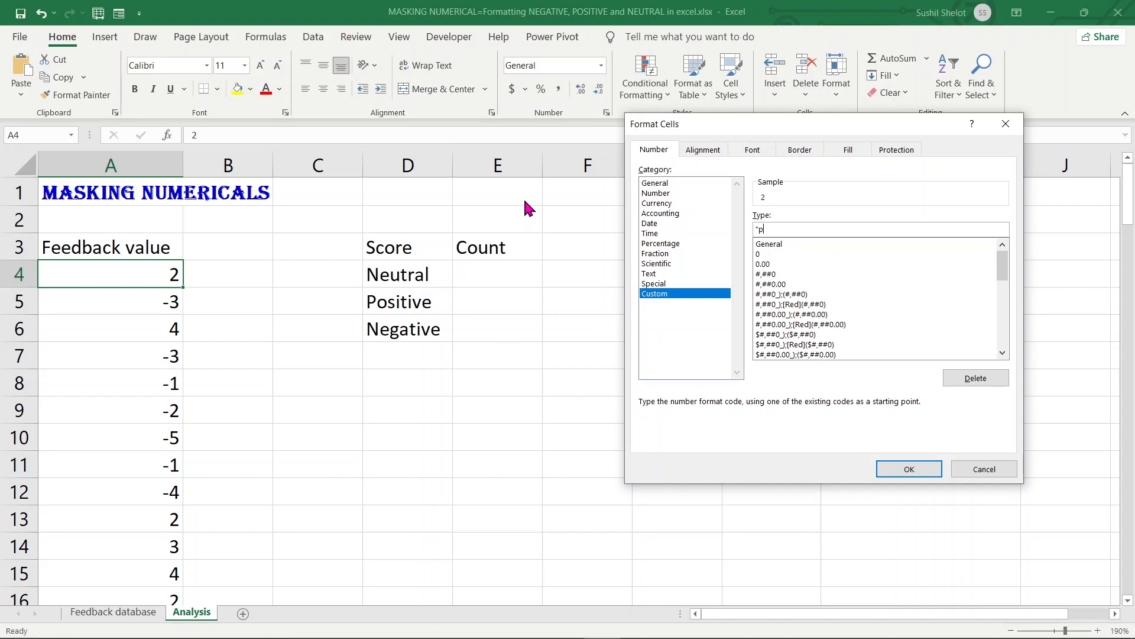
pyautogui.write('ositive"')
pyautogui.write('"negative"')
pyautogui.write(';"Neutral"')
pyautogui.click(922, 463)
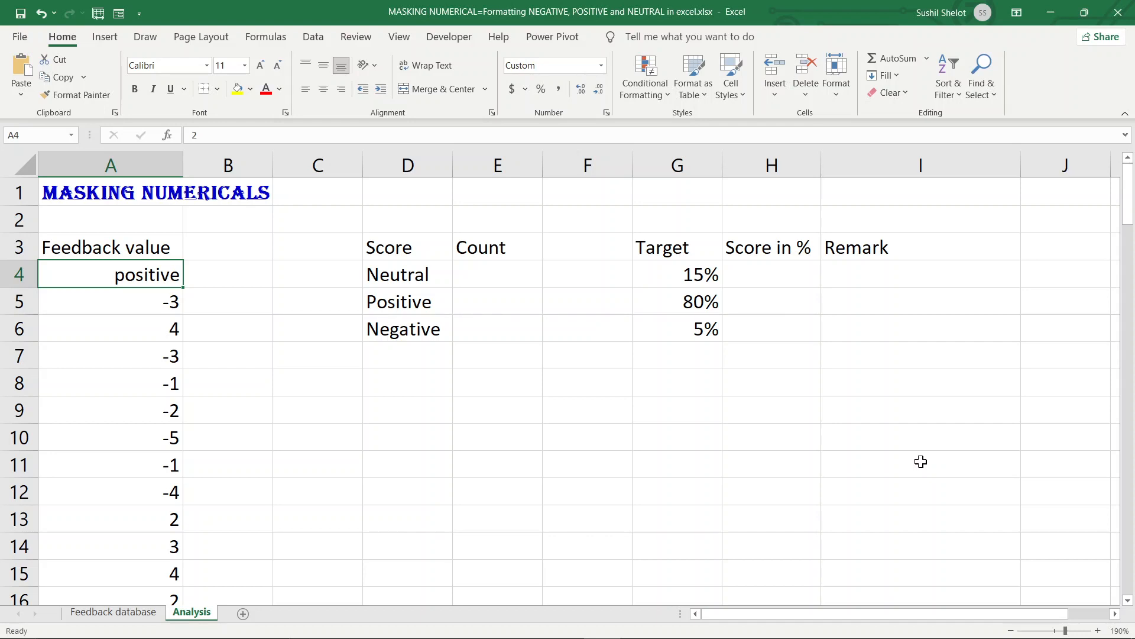
pyautogui.moveTo(213, 135); pyautogui.dragTo(172, 135)
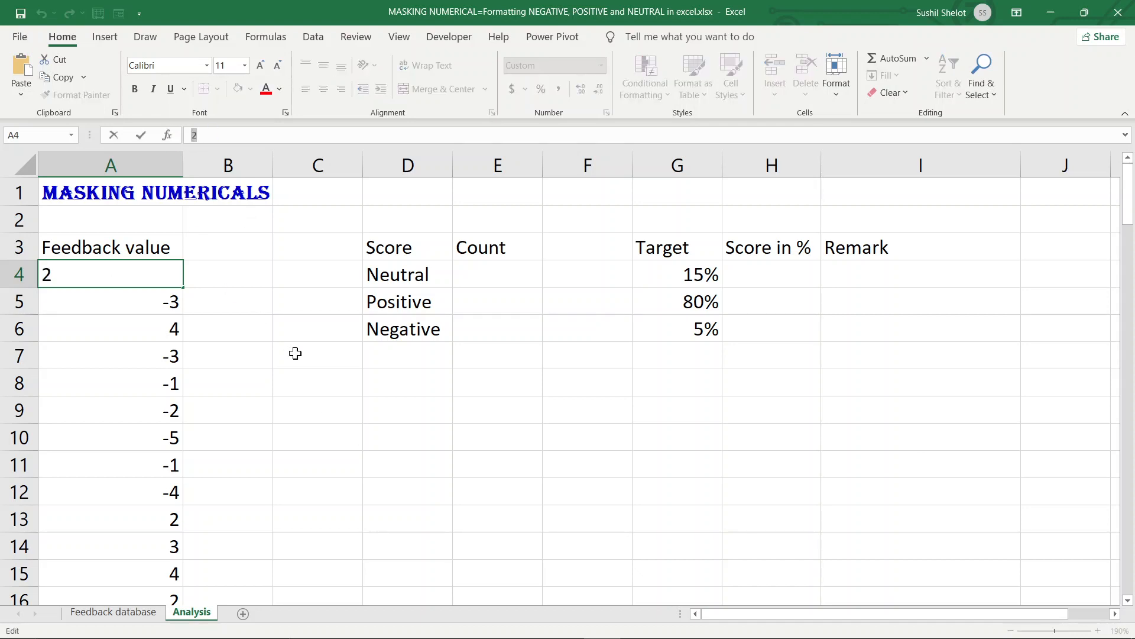
pyautogui.press('Return')
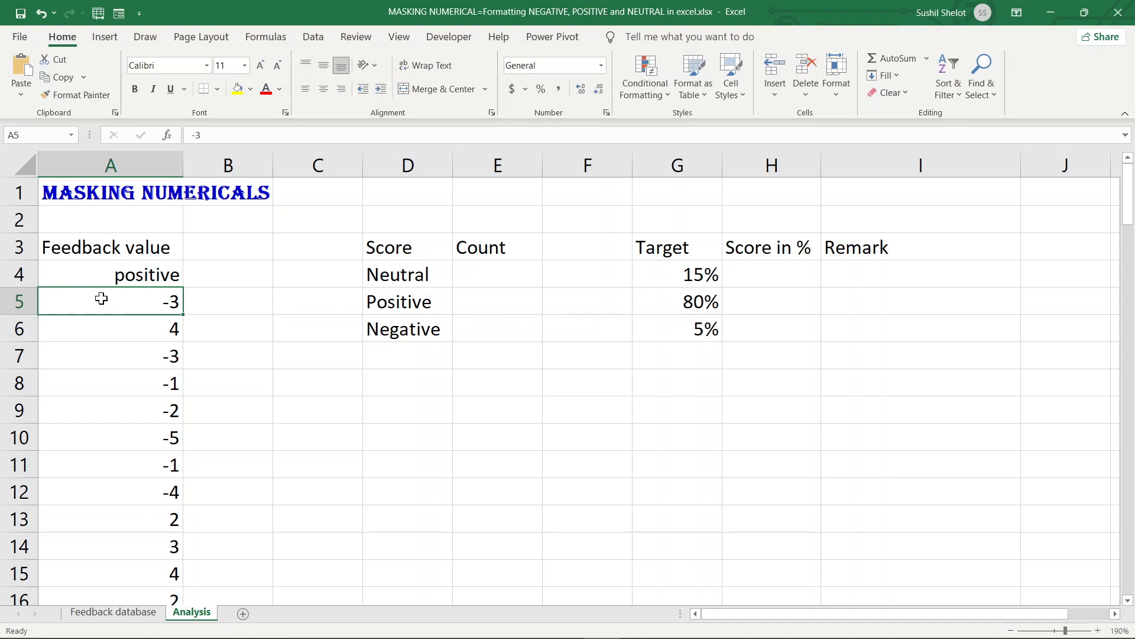
# Copy cell A4's formatting to the rest of the Feedback value list, A5 to A105, with Format Painter.
pyautogui.click(89, 274)
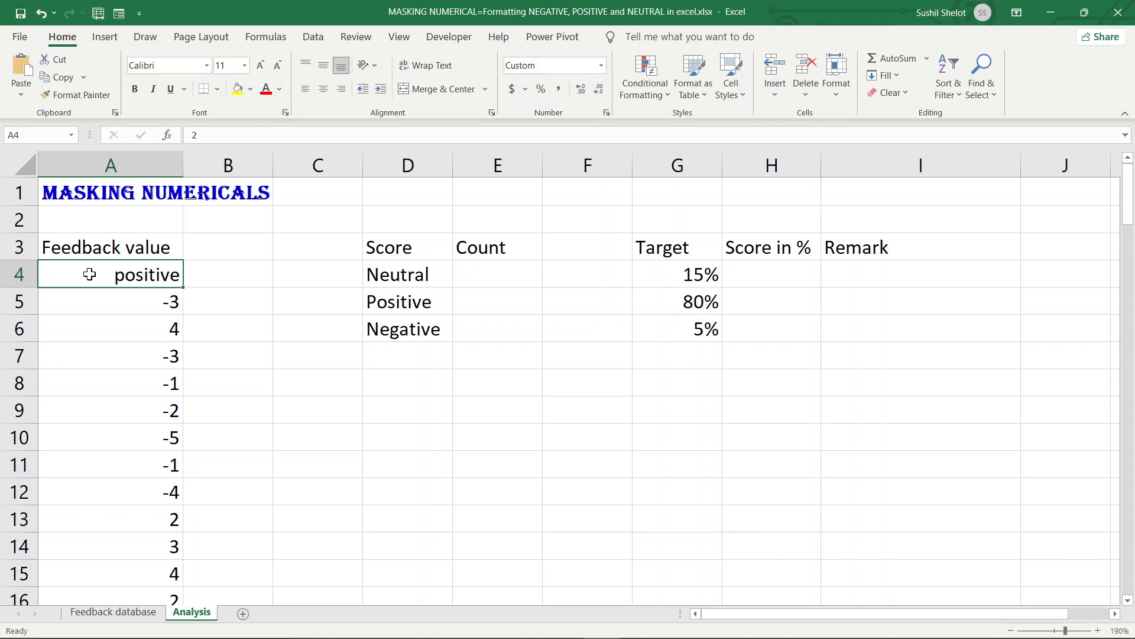
pyautogui.click(77, 95)
pyautogui.moveTo(122, 302)
pyautogui.mouseDown()
pyautogui.moveTo(112, 577)
pyautogui.moveTo(95, 635)
pyautogui.moveTo(122, 585)
pyautogui.moveTo(128, 626)
pyautogui.moveTo(114, 538)
pyautogui.mouseUp()
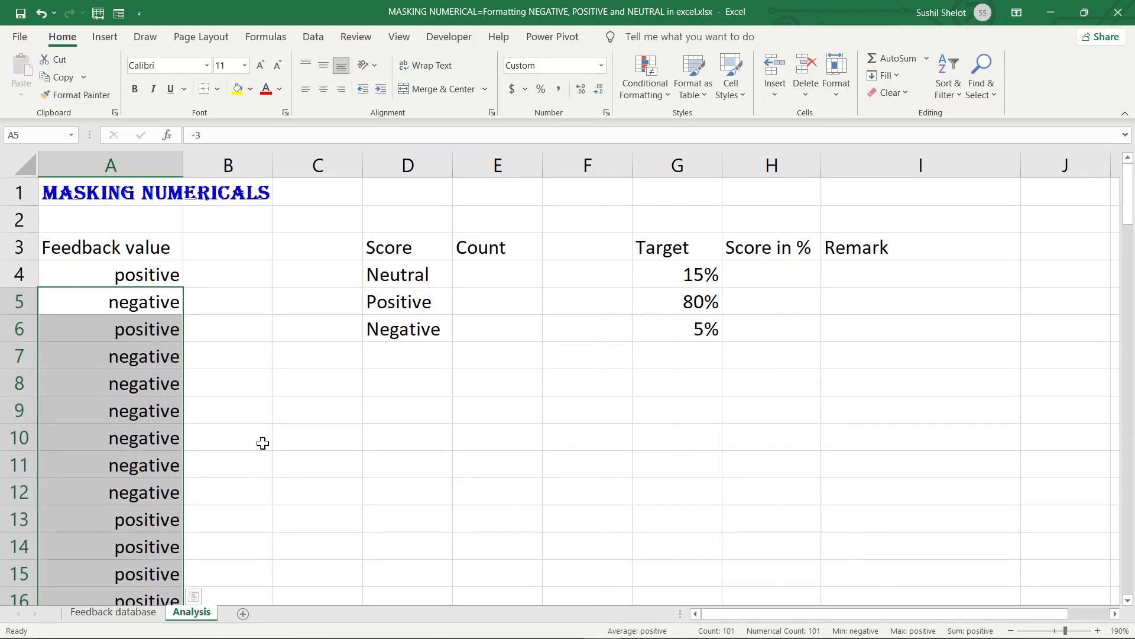
pyautogui.click(154, 304)
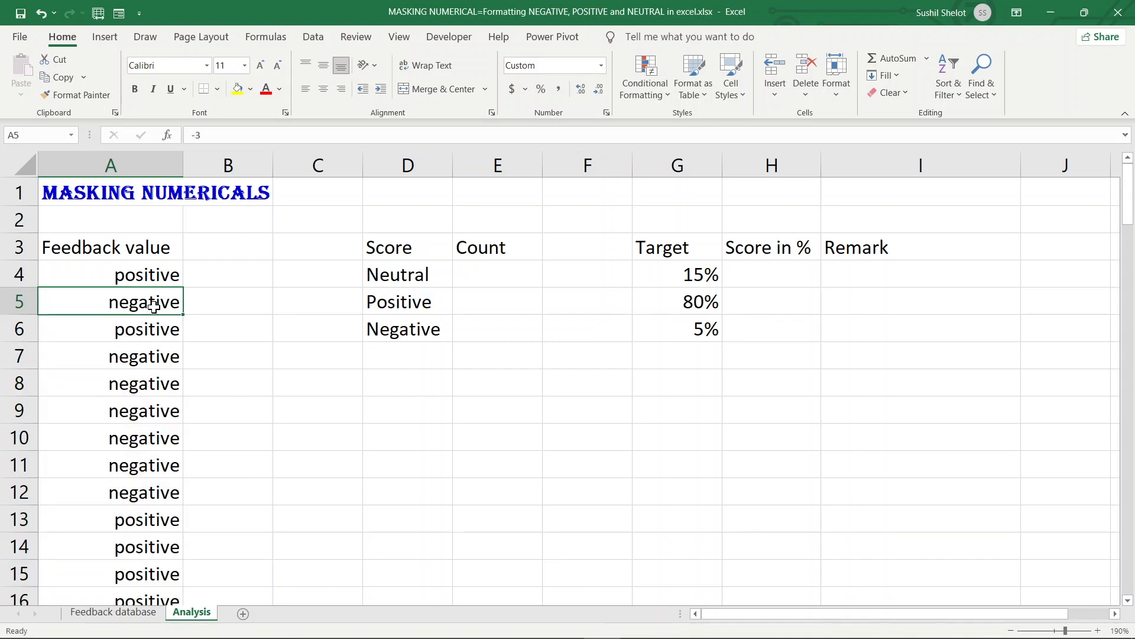
pyautogui.click(206, 137)
pyautogui.press('BackSpace')
pyautogui.press('BackSpace')
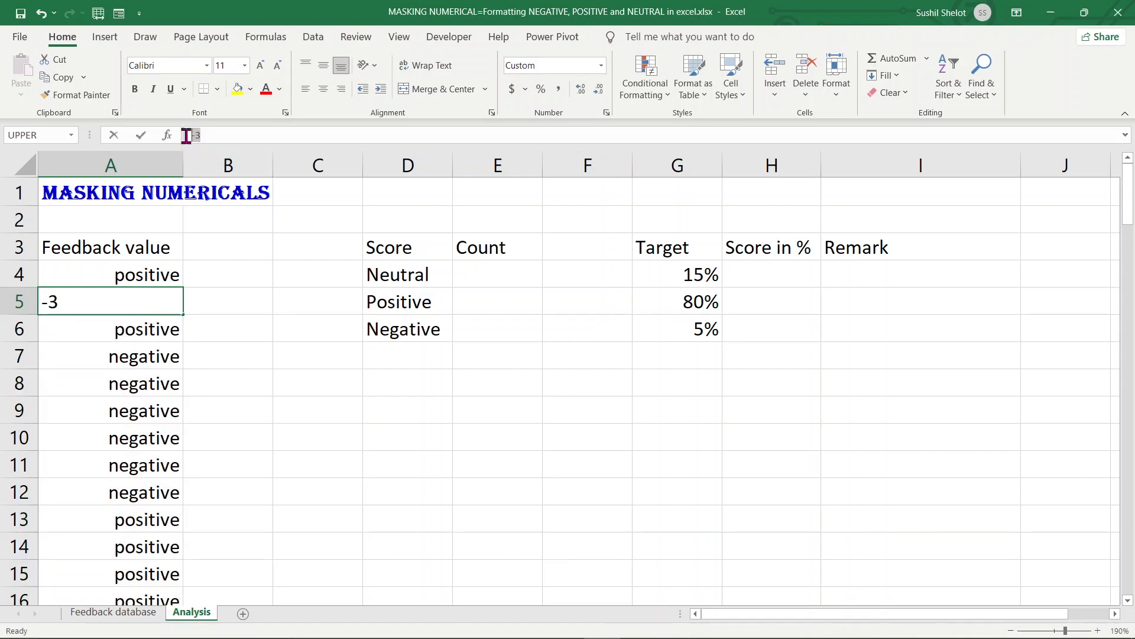
pyautogui.write('=')
pyautogui.click(200, 299)
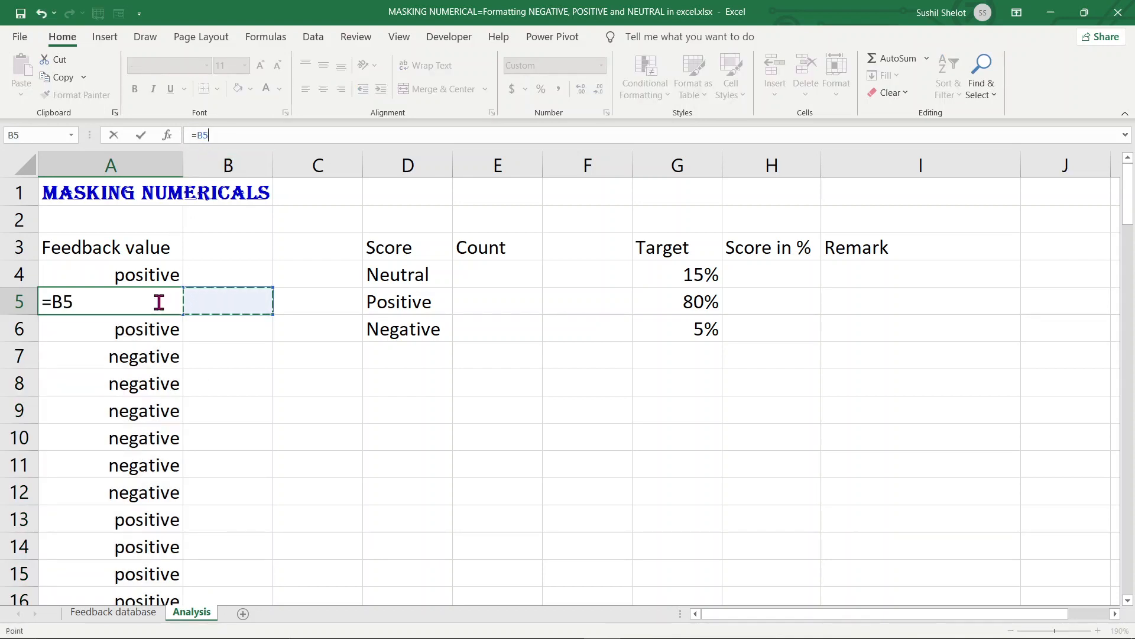
pyautogui.press('Escape')
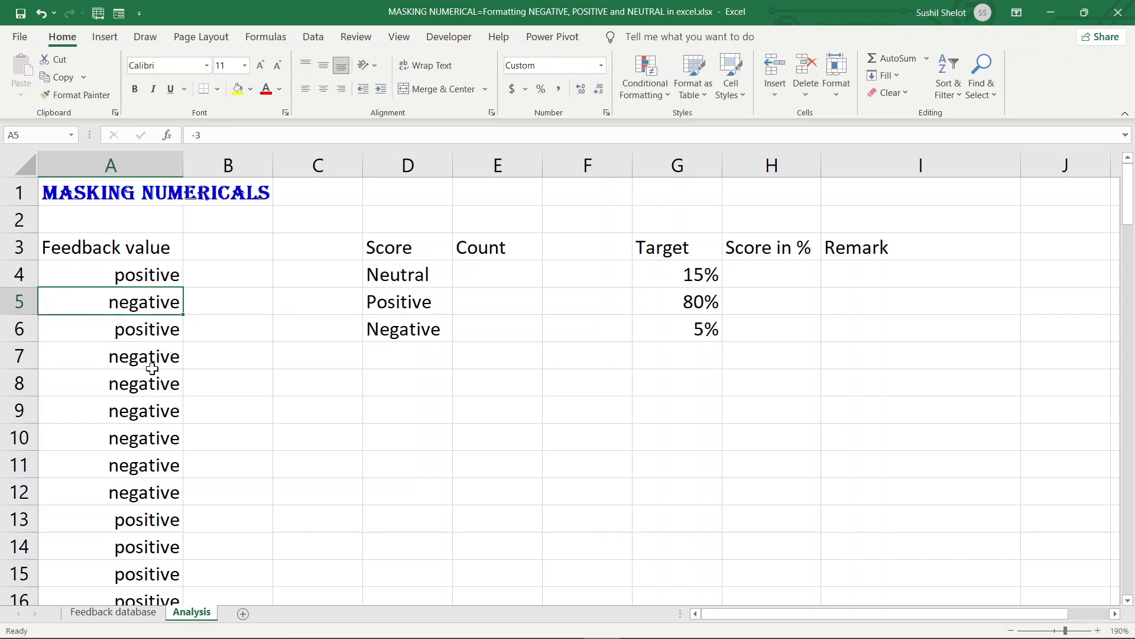
# Check the stored value behind the masked Neutral entry in cell A23.
pyautogui.scroll(-4, 166, 463)
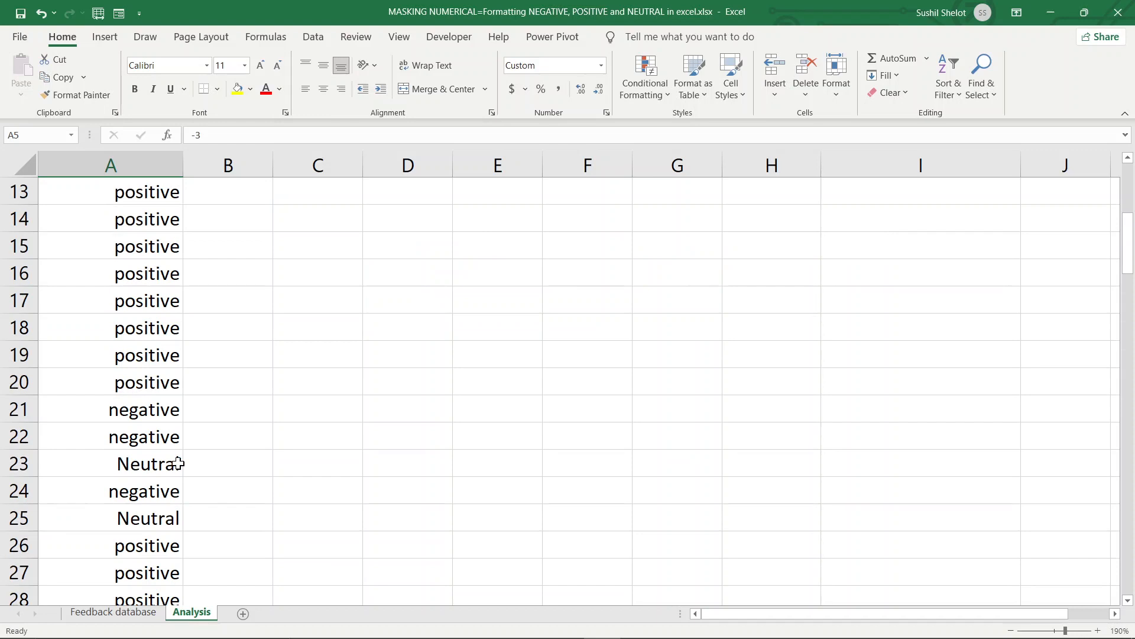
pyautogui.click(159, 471)
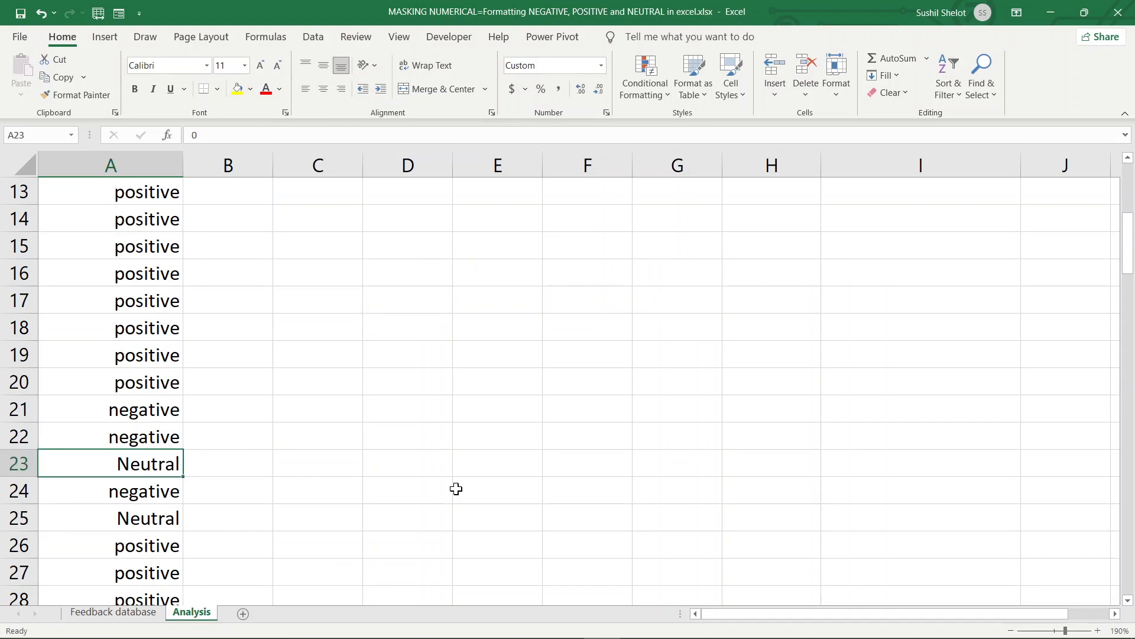
pyautogui.scroll(4, 456, 488)
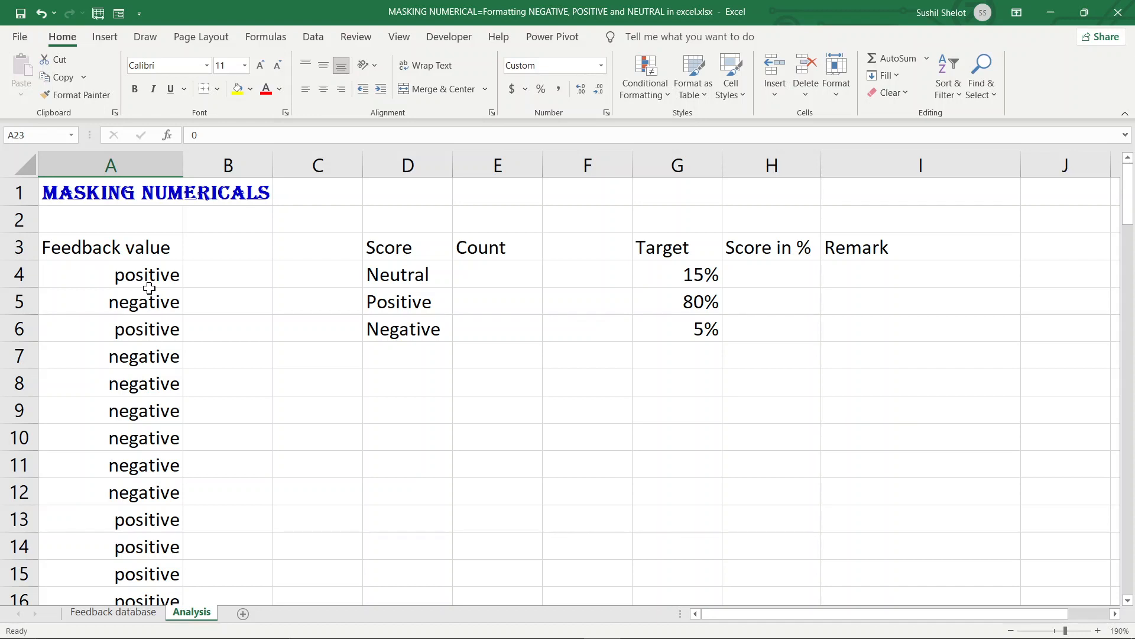
# Begin a COUNTIF formula in the Neutral count cell E4 with the range A4:A105.
pyautogui.click(482, 265)
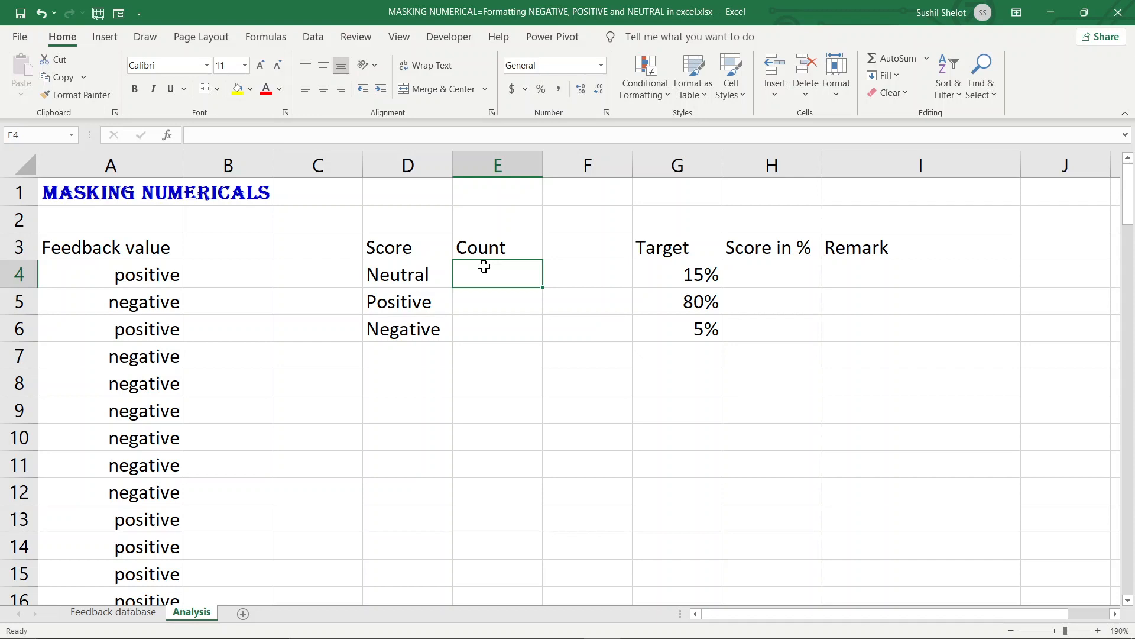
pyautogui.write('=coun')
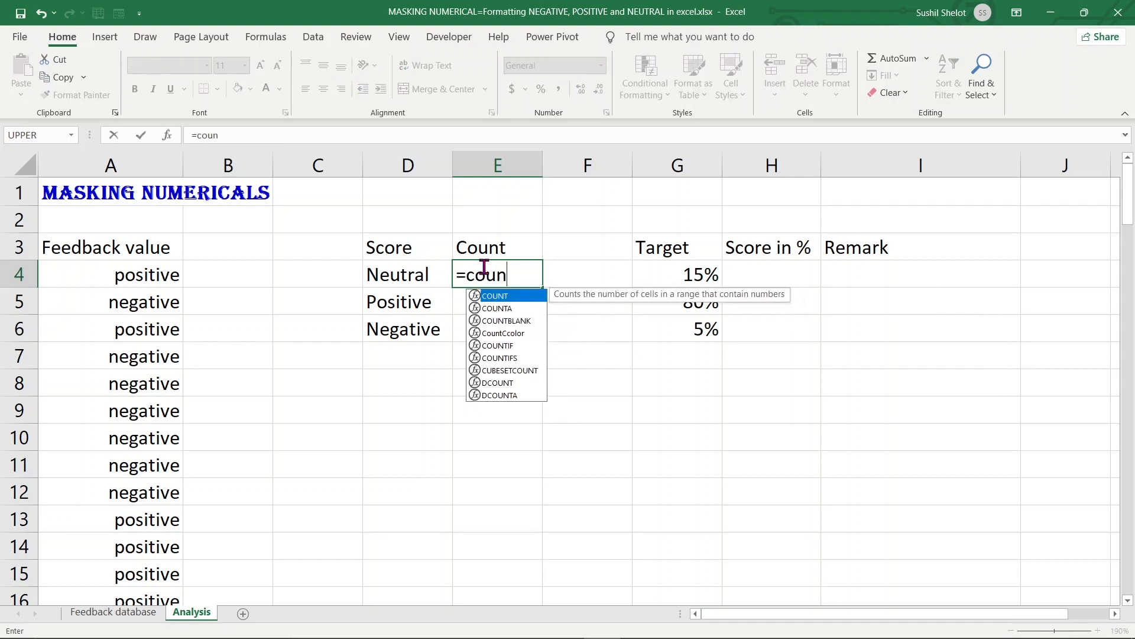
pyautogui.write('tif')
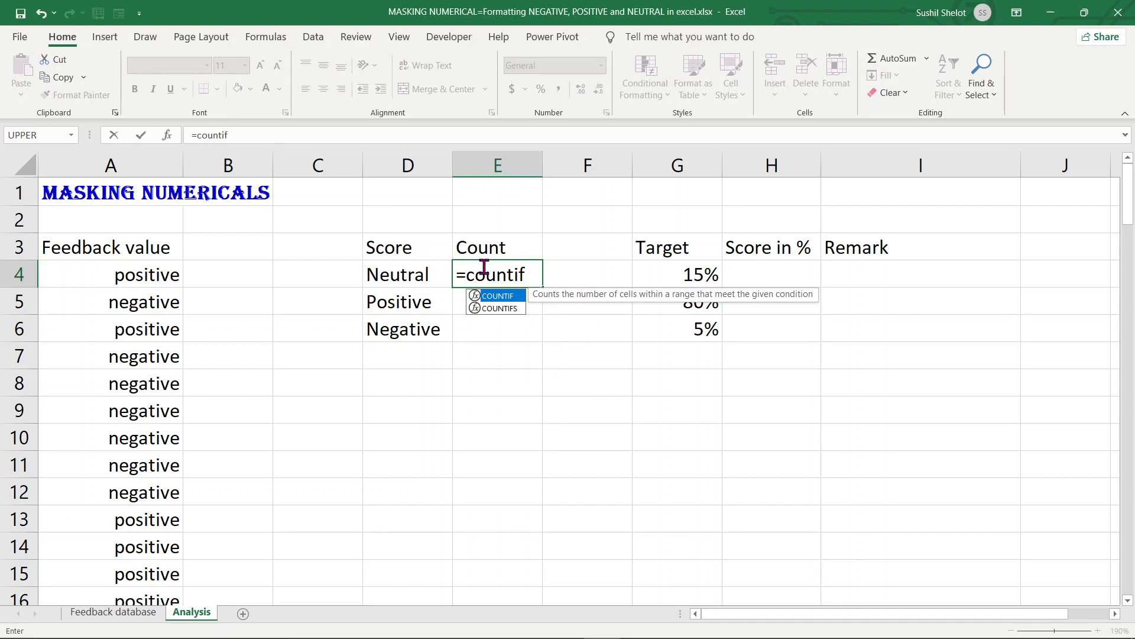
pyautogui.press('Tab')
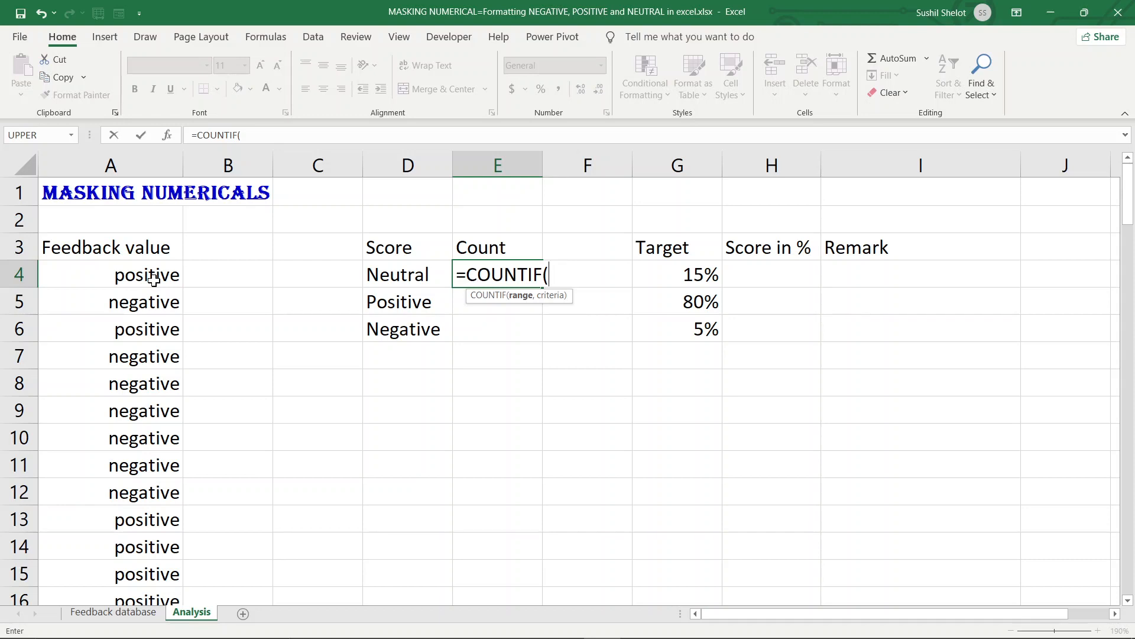
pyautogui.write('A')
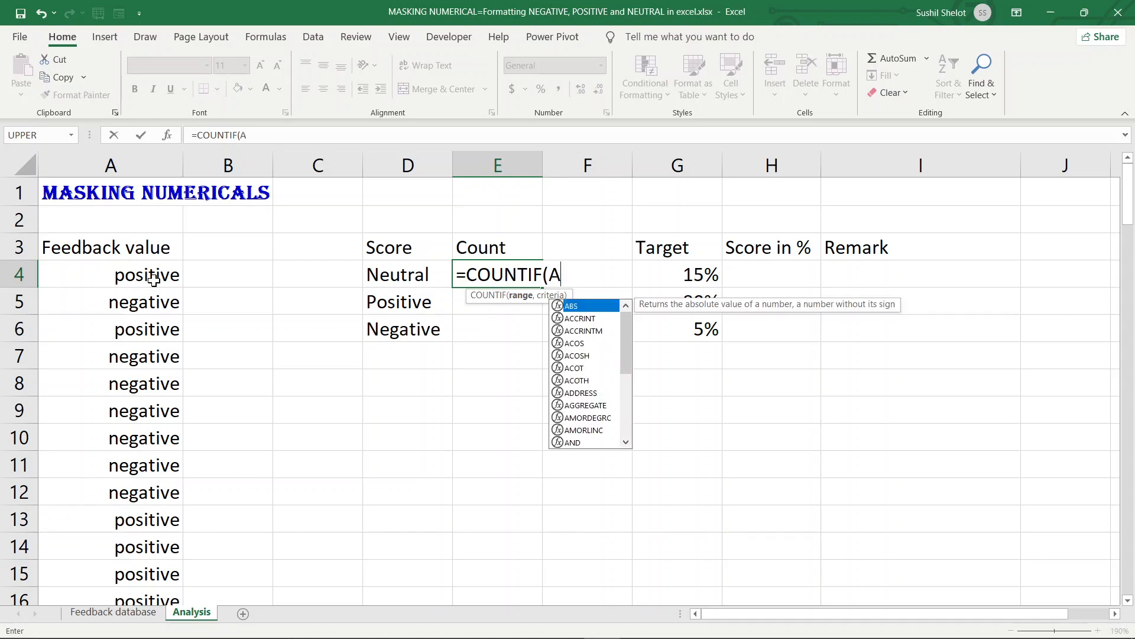
pyautogui.click(153, 280)
pyautogui.write(':')
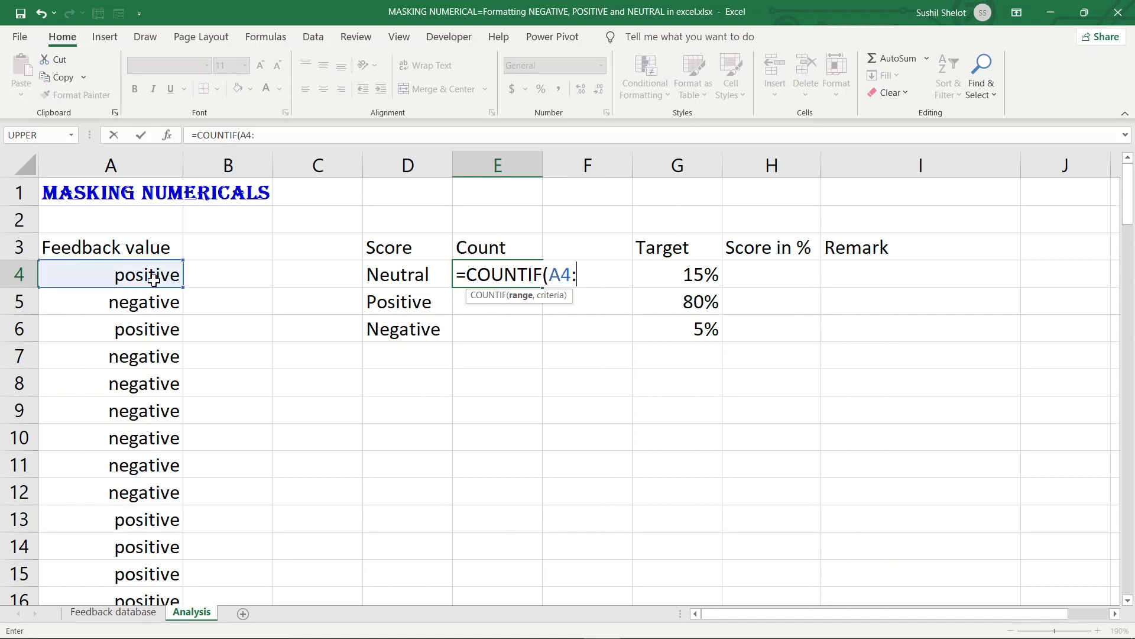
pyautogui.write('A')
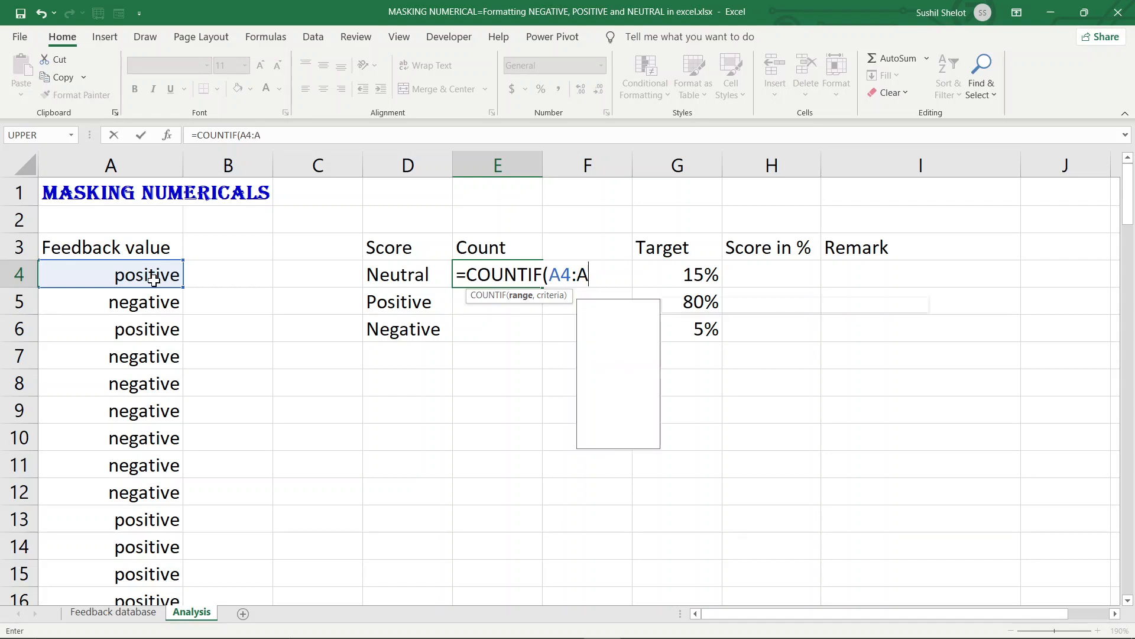
pyautogui.write('105')
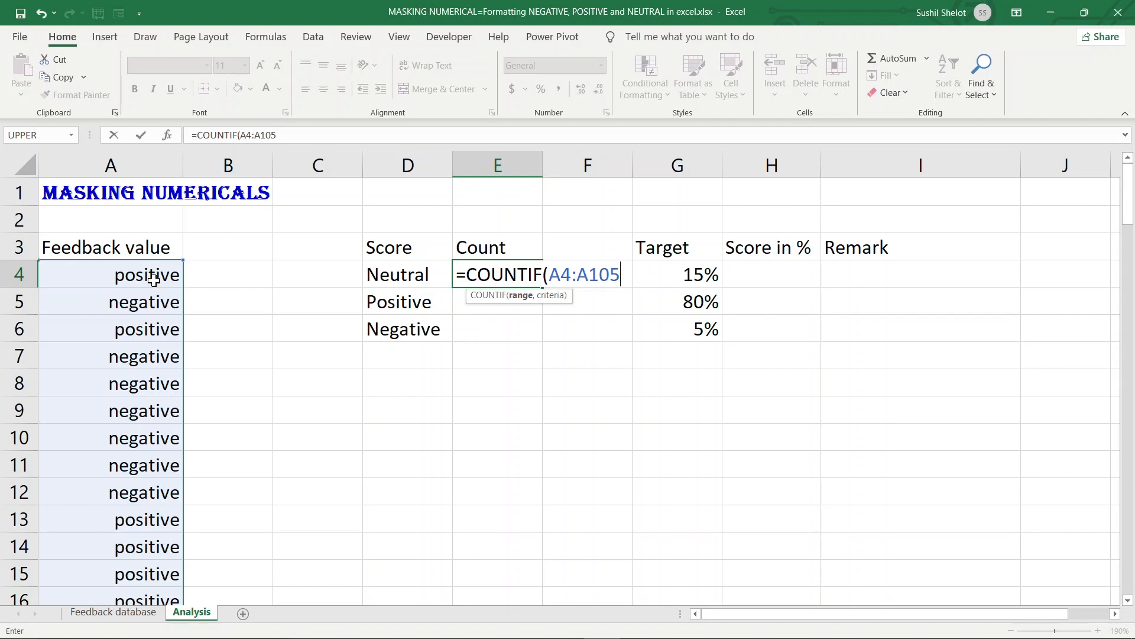
# Make E4's COUNTIF range absolute as $A$4:$A$105 and complete the formula with the criterion 0.
pyautogui.press('F4')
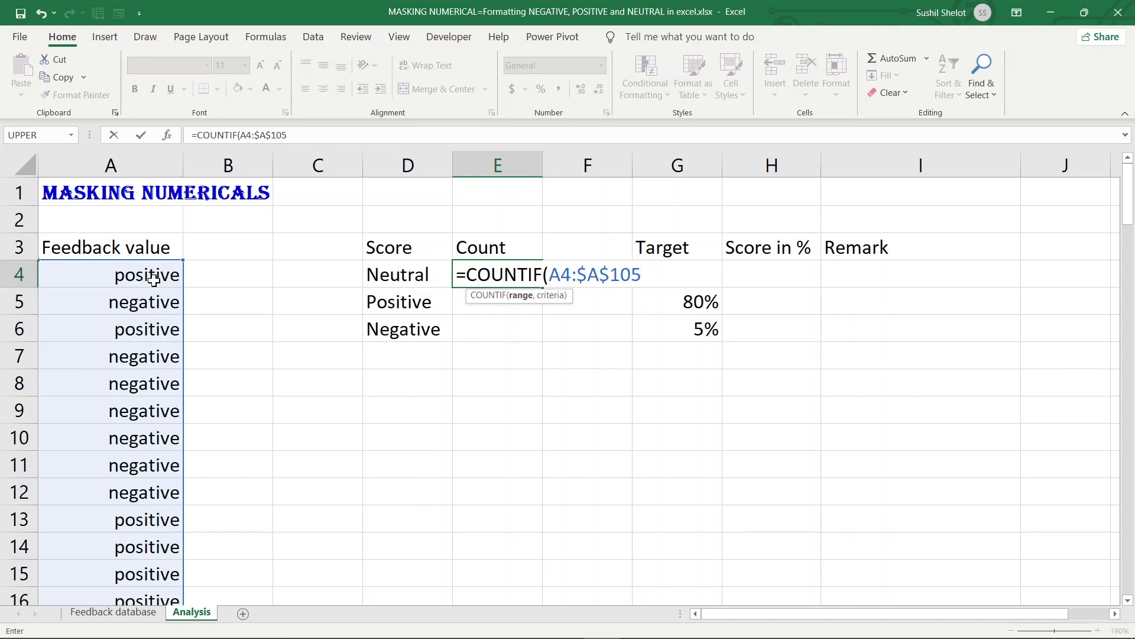
pyautogui.click(560, 278)
pyautogui.press('F4')
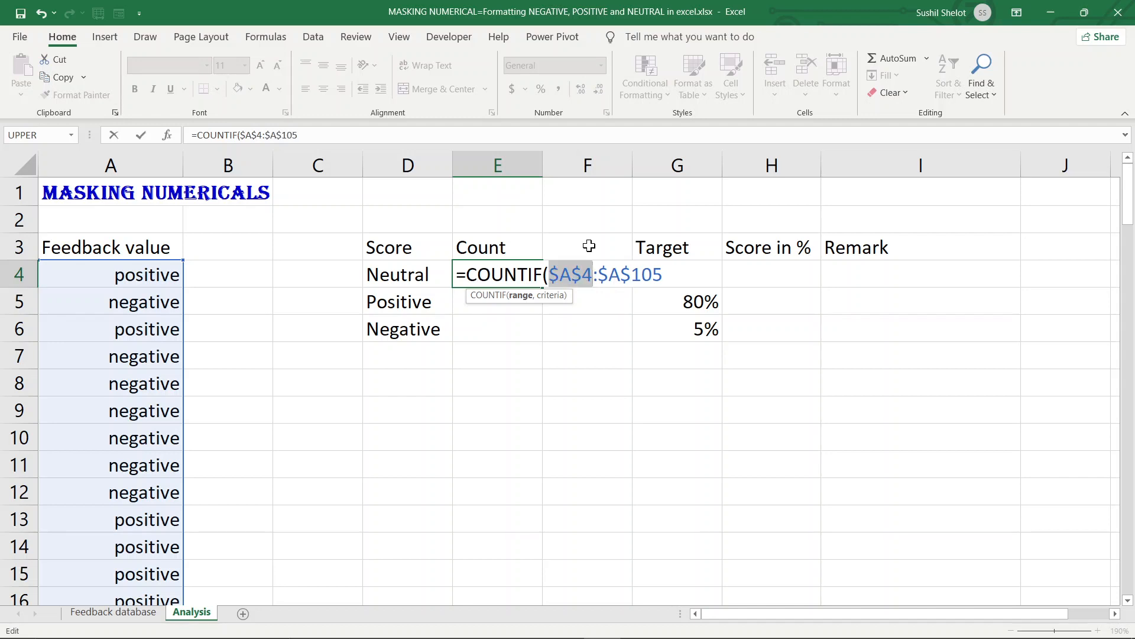
pyautogui.click(670, 275)
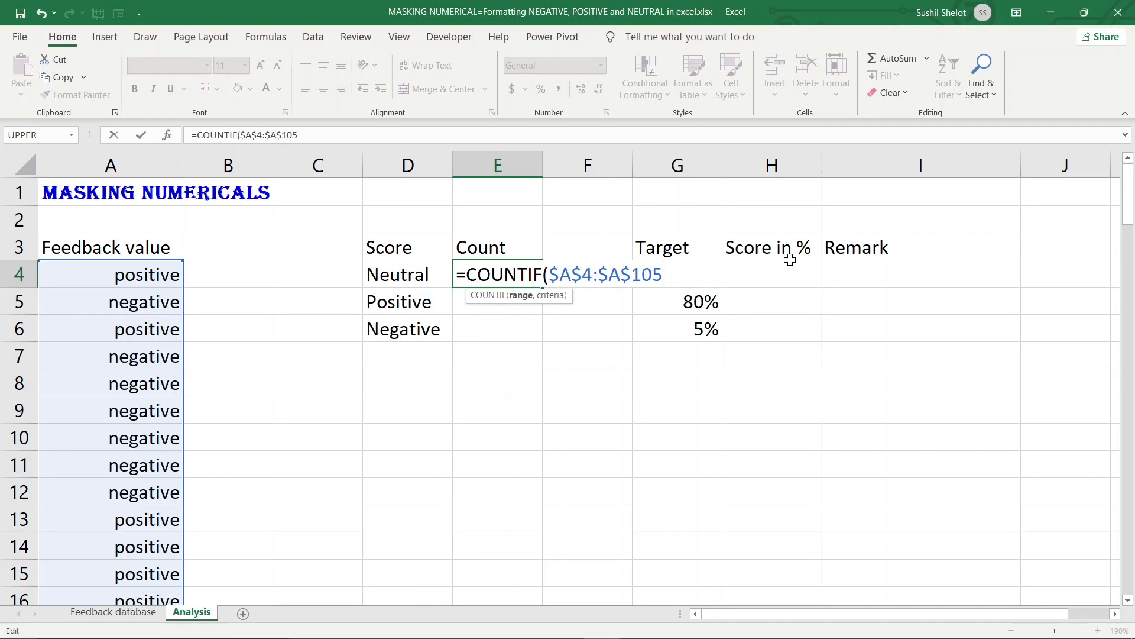
pyautogui.write(',')
pyautogui.write('0')
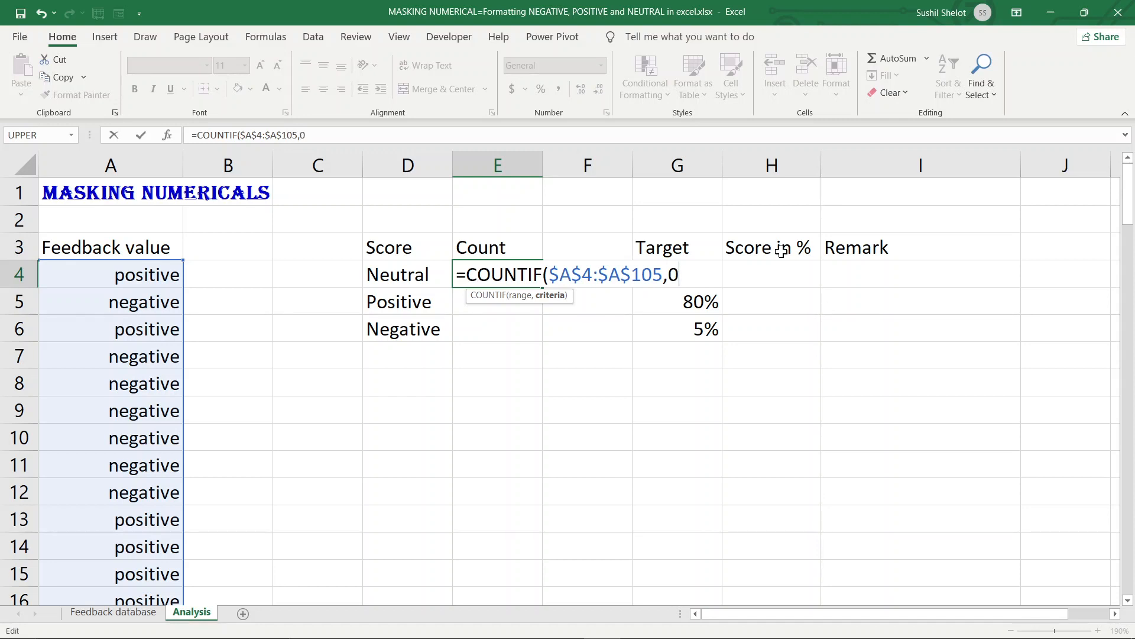
pyautogui.write(')')
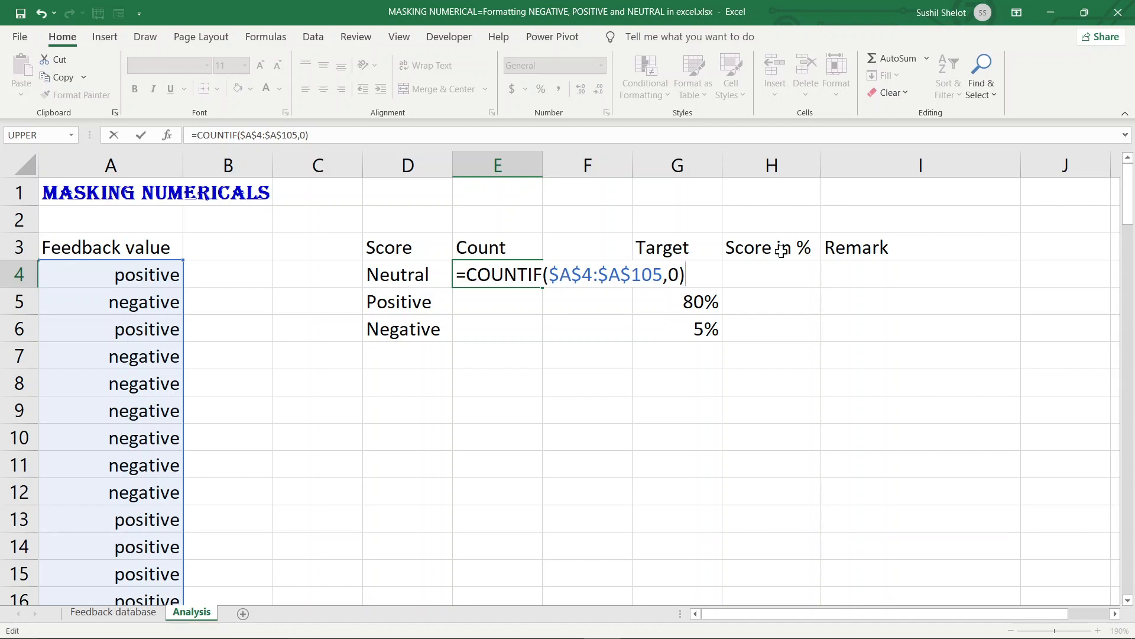
pyautogui.press('Return')
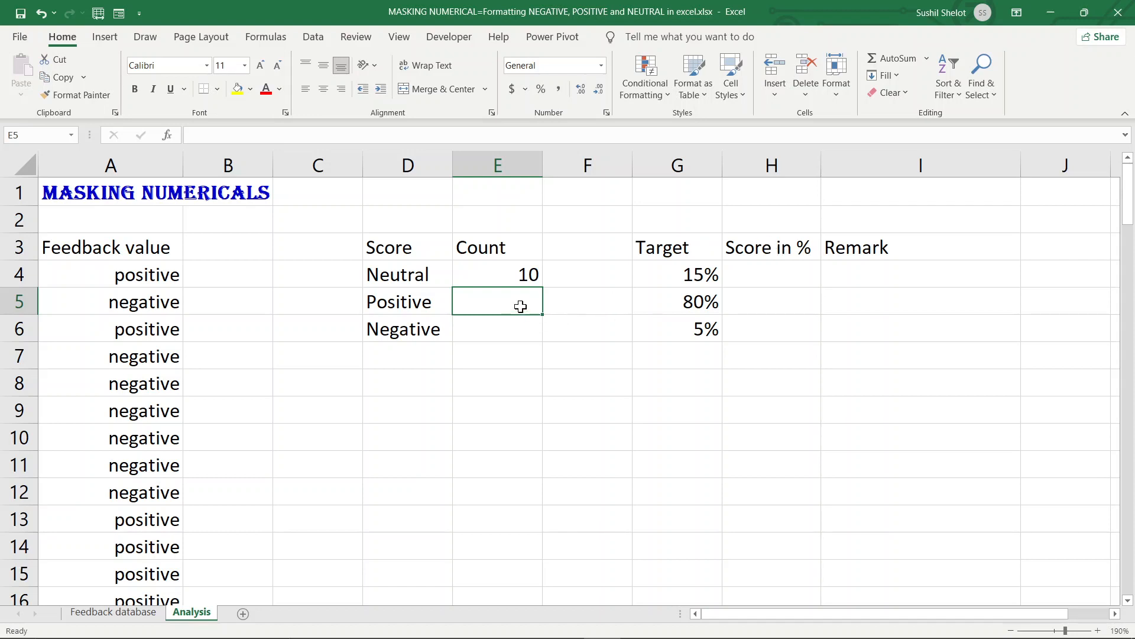
# Copy E4's formula down to the Positive count cell E5 and change its criterion to ">0".
pyautogui.click(522, 272)
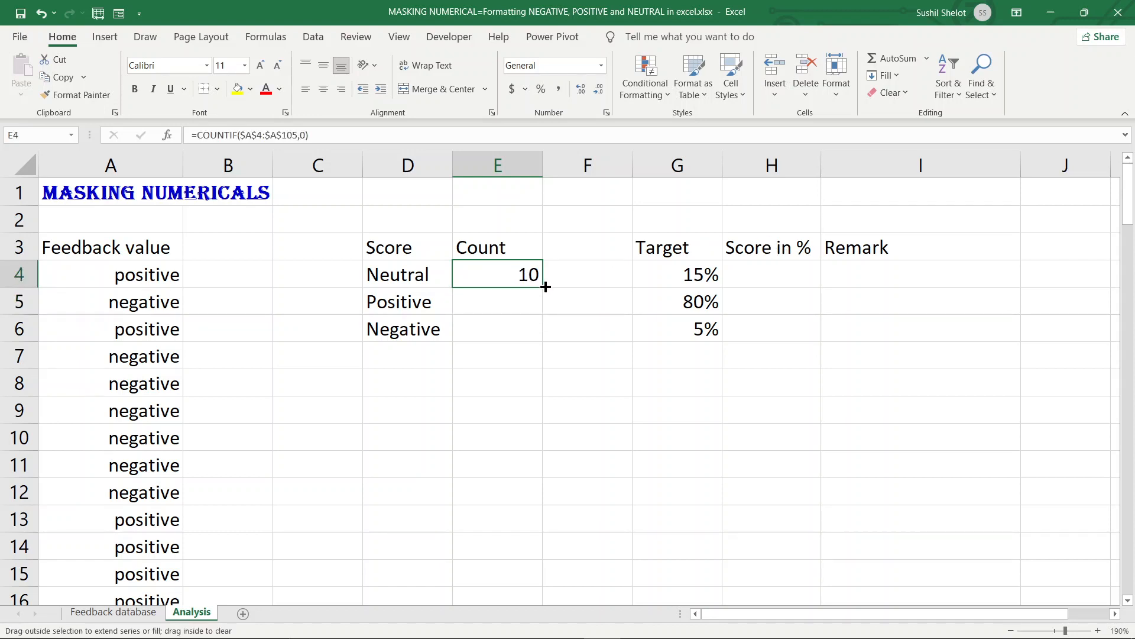
pyautogui.moveTo(546, 287); pyautogui.dragTo(545, 307)
pyautogui.click(528, 302)
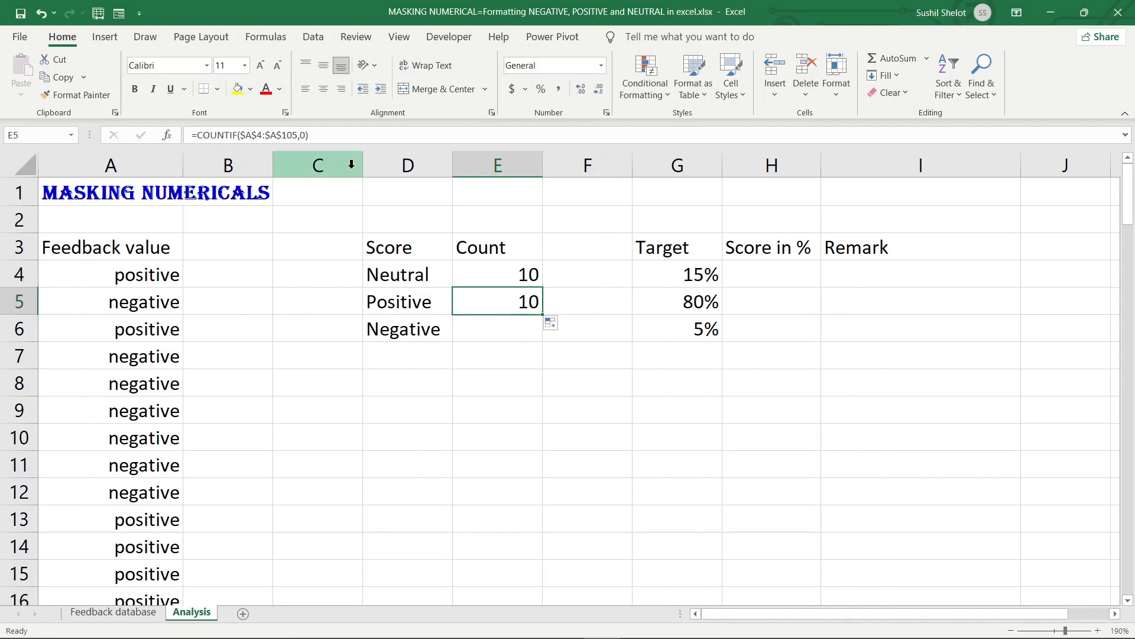
pyautogui.doubleClick(305, 136)
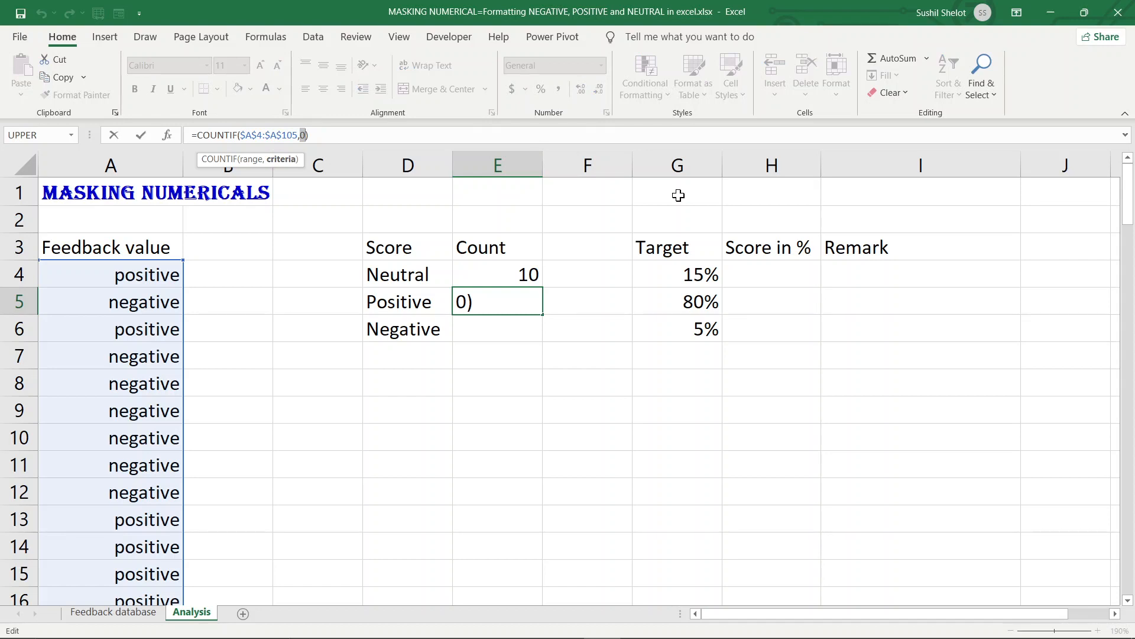
pyautogui.write('">0"')
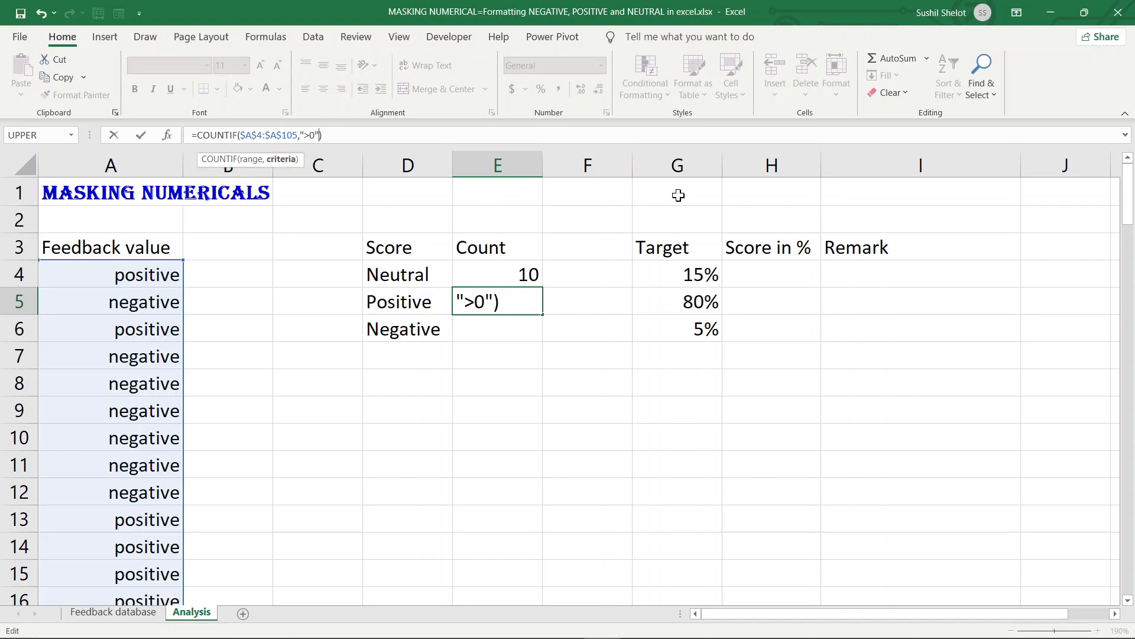
pyautogui.press('Return')
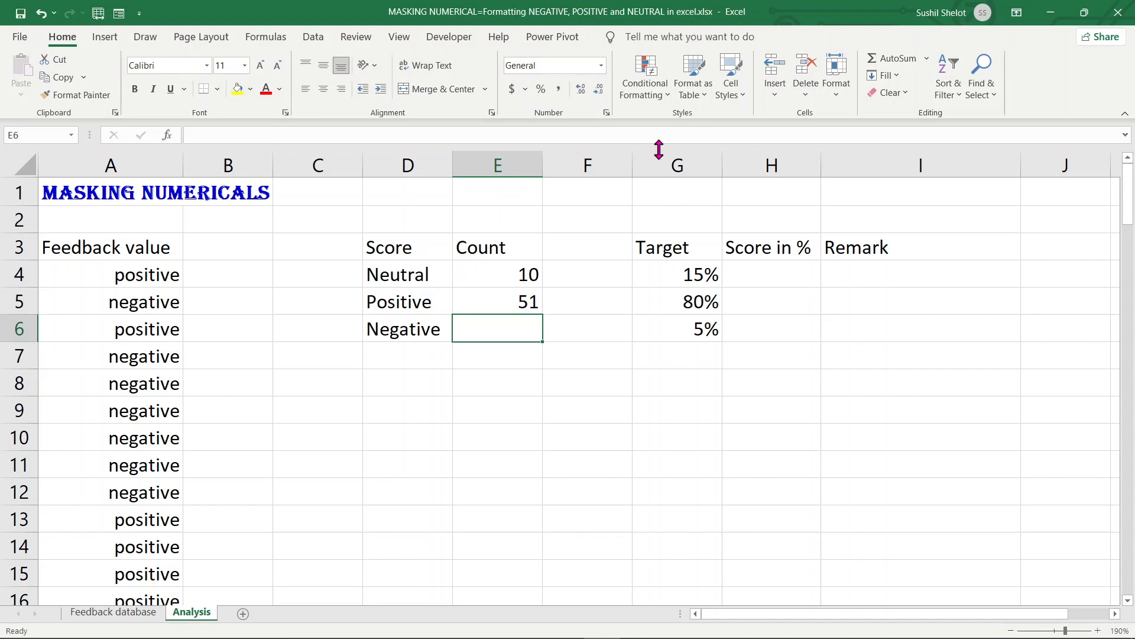
# Copy E5's formula down to the Negative count cell E6 and change its criterion to "<0".
pyautogui.click(522, 304)
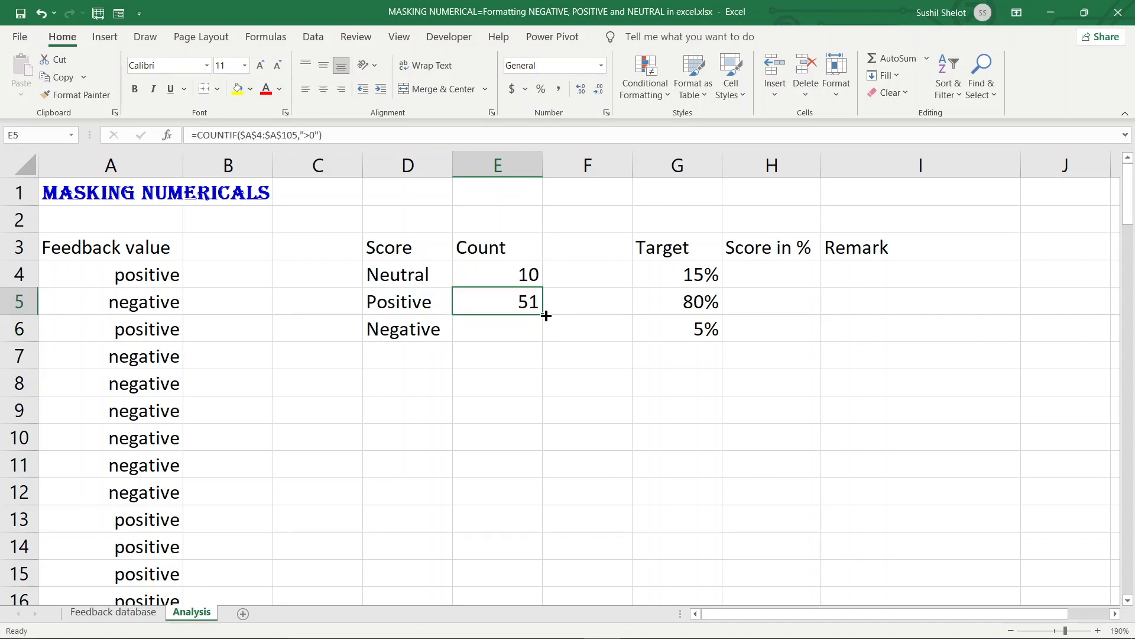
pyautogui.moveTo(543, 315); pyautogui.dragTo(530, 330)
pyautogui.click(531, 331)
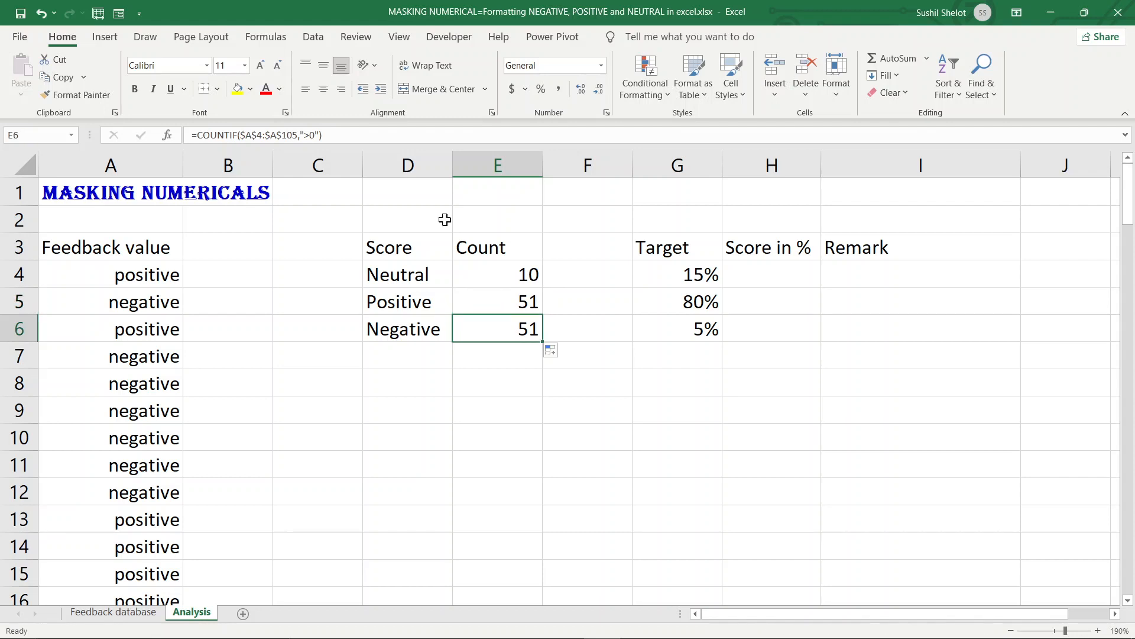
pyautogui.click(309, 136)
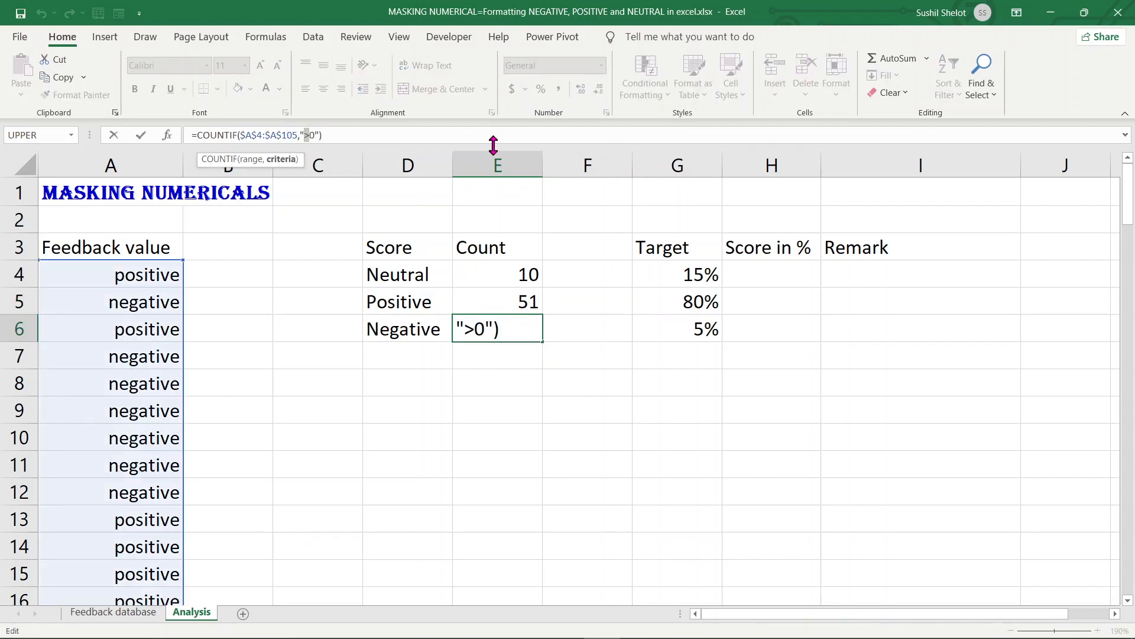
pyautogui.write('<')
pyautogui.press('Return')
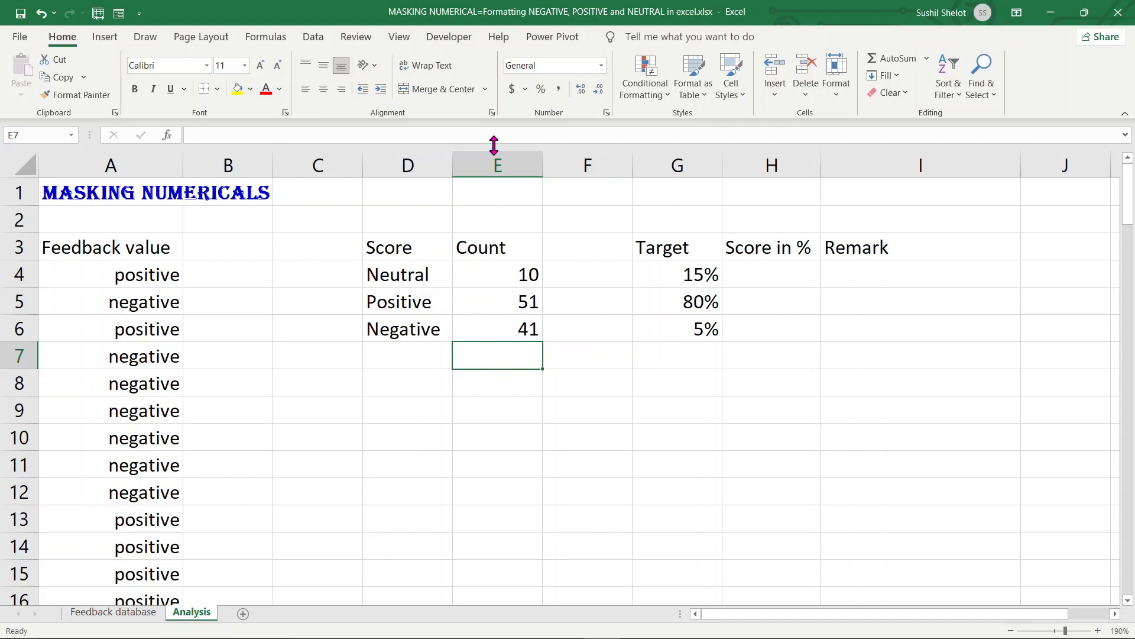
# Review the Target percentages for the Neutral, Positive and Negative scores in G4:G6.
pyautogui.click(689, 250)
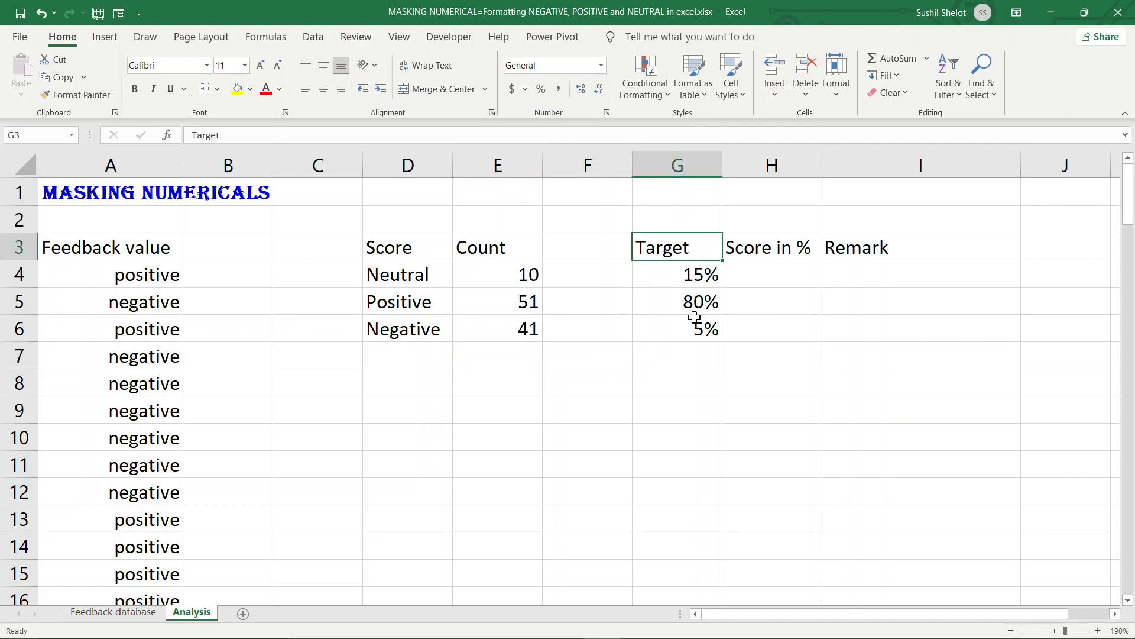
pyautogui.click(687, 267)
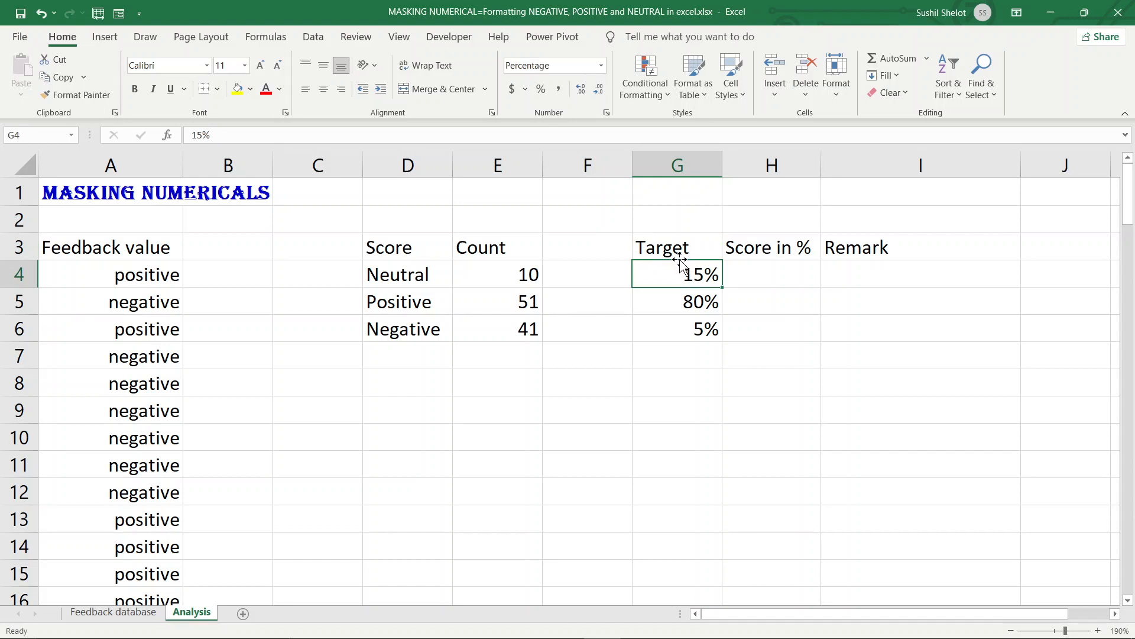
pyautogui.click(682, 306)
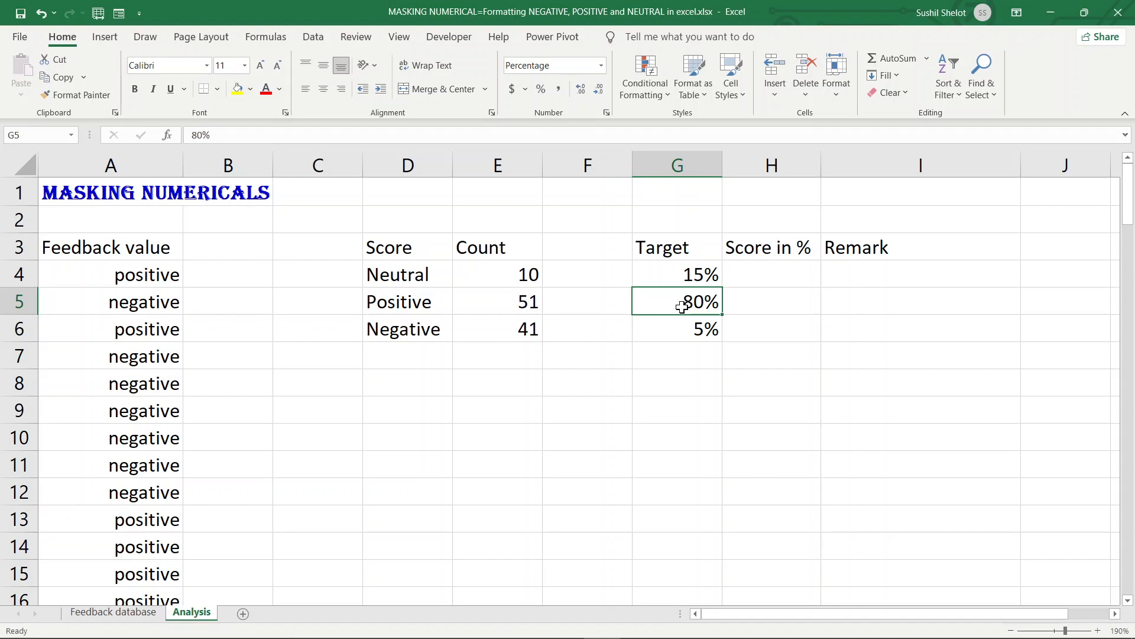
pyautogui.click(684, 329)
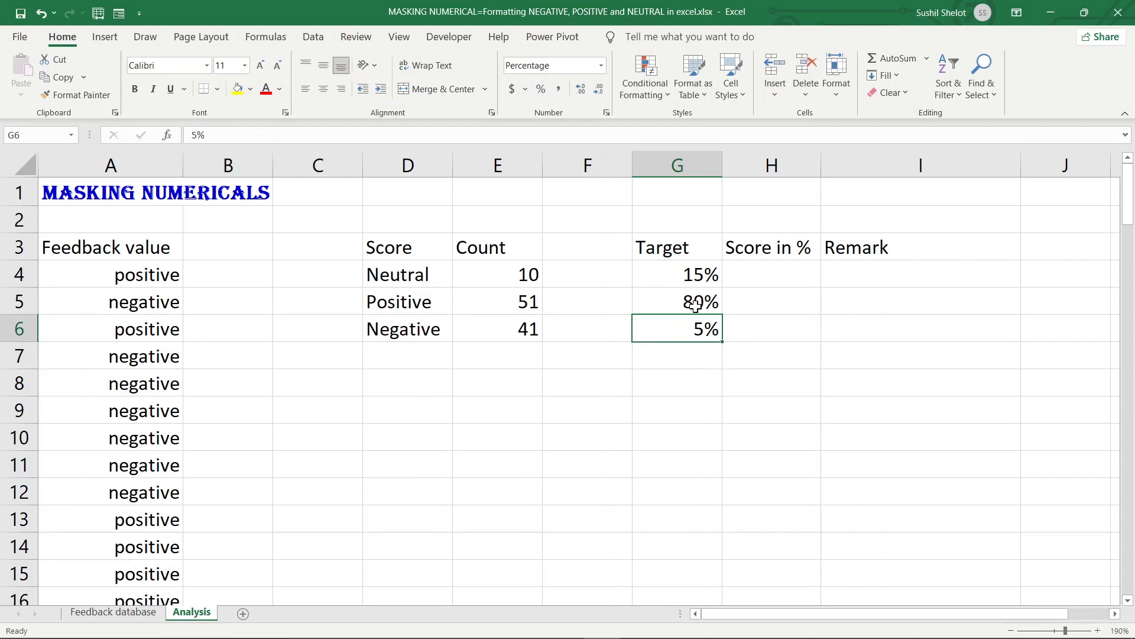
# Calculate the Neutral score percentage in H4 with the formula =E4/SUM(E4:E6).
pyautogui.click(751, 279)
pyautogui.write('=')
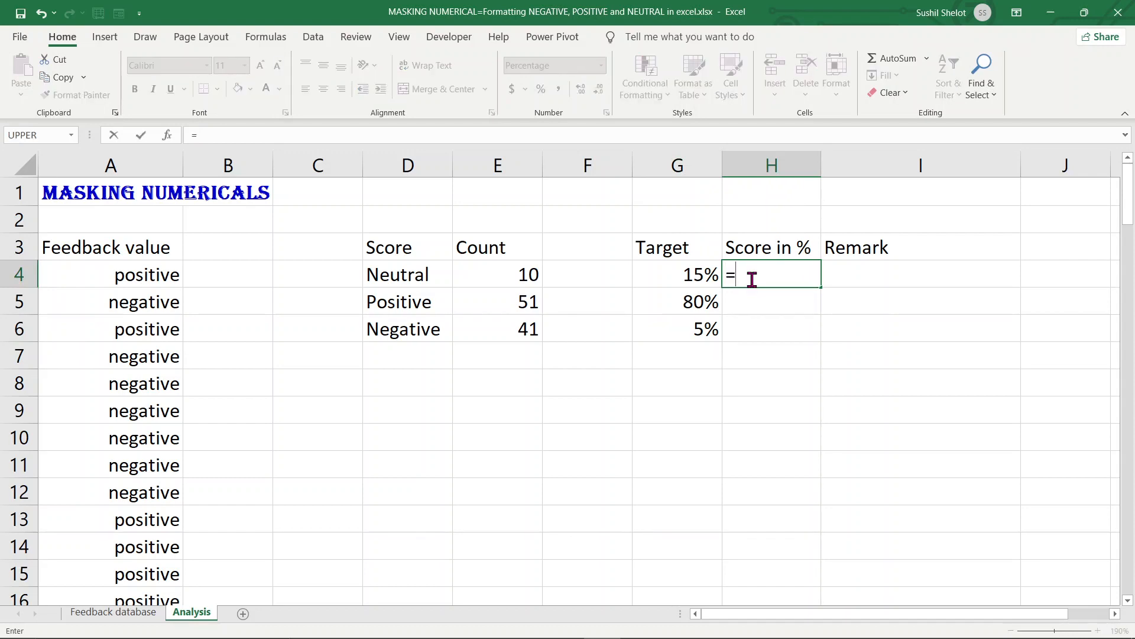
pyautogui.click(520, 277)
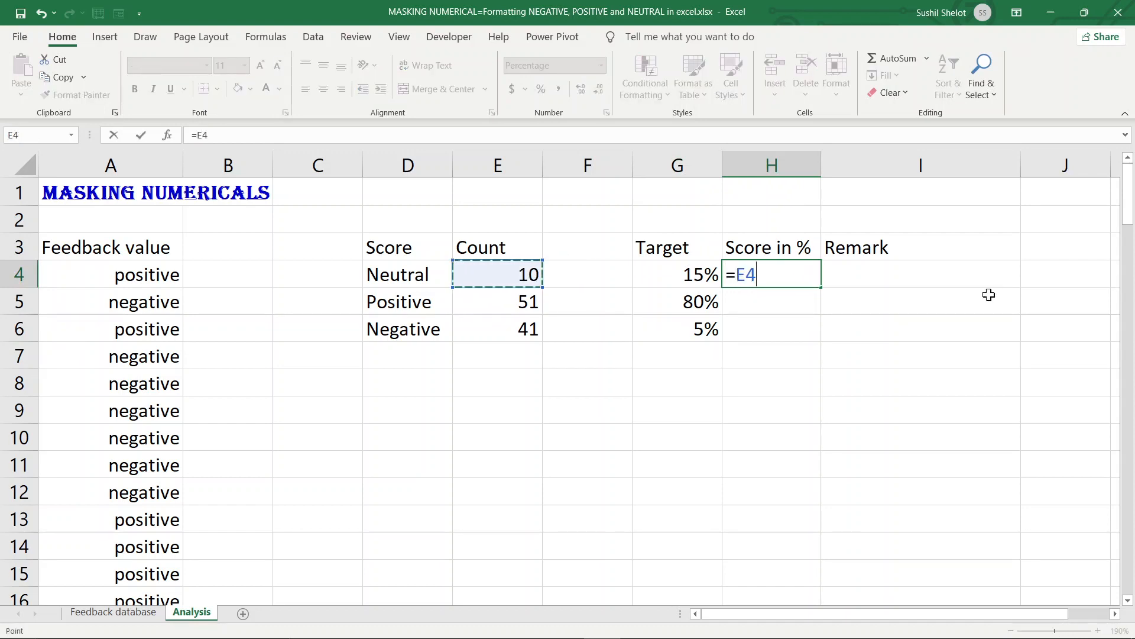
pyautogui.write('/sum')
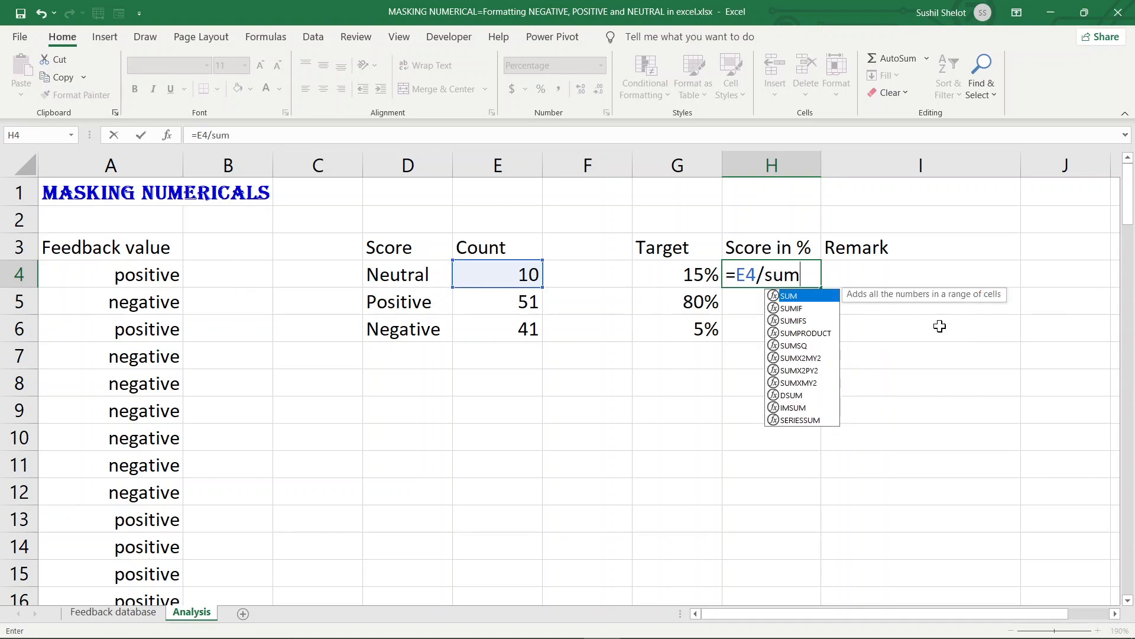
pyautogui.press('Tab')
pyautogui.moveTo(505, 274); pyautogui.dragTo(501, 327)
pyautogui.write(')')
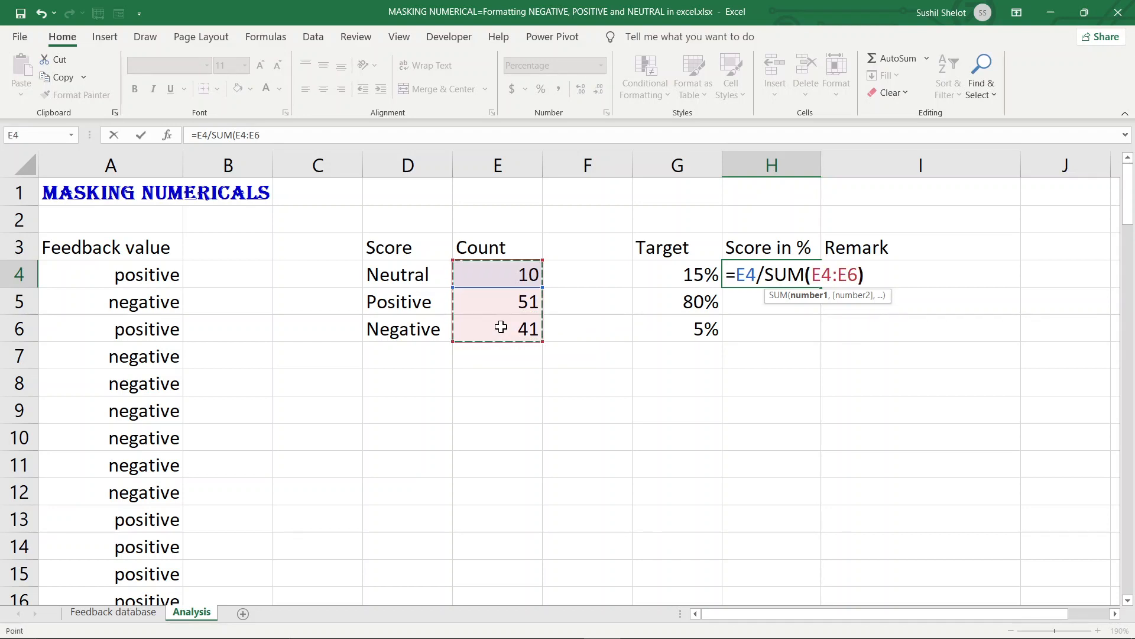
pyautogui.press('Return')
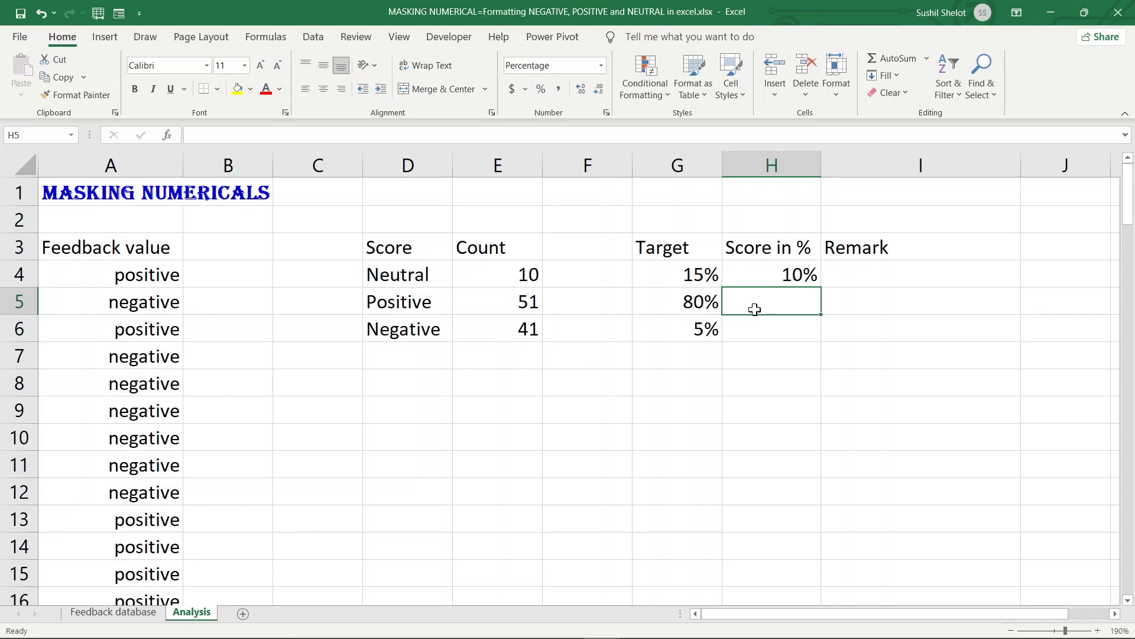
# Calculate the Positive score percentage in H5 with =E5/SUM(E4:E6), accepting the closing-parenthesis correction.
pyautogui.write('=')
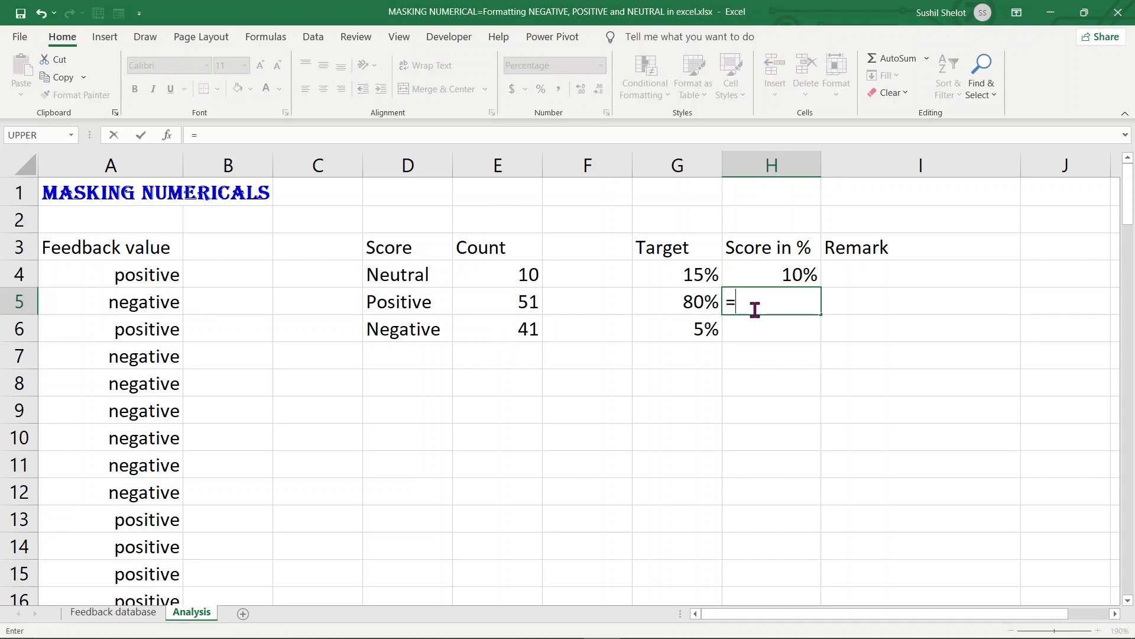
pyautogui.click(507, 306)
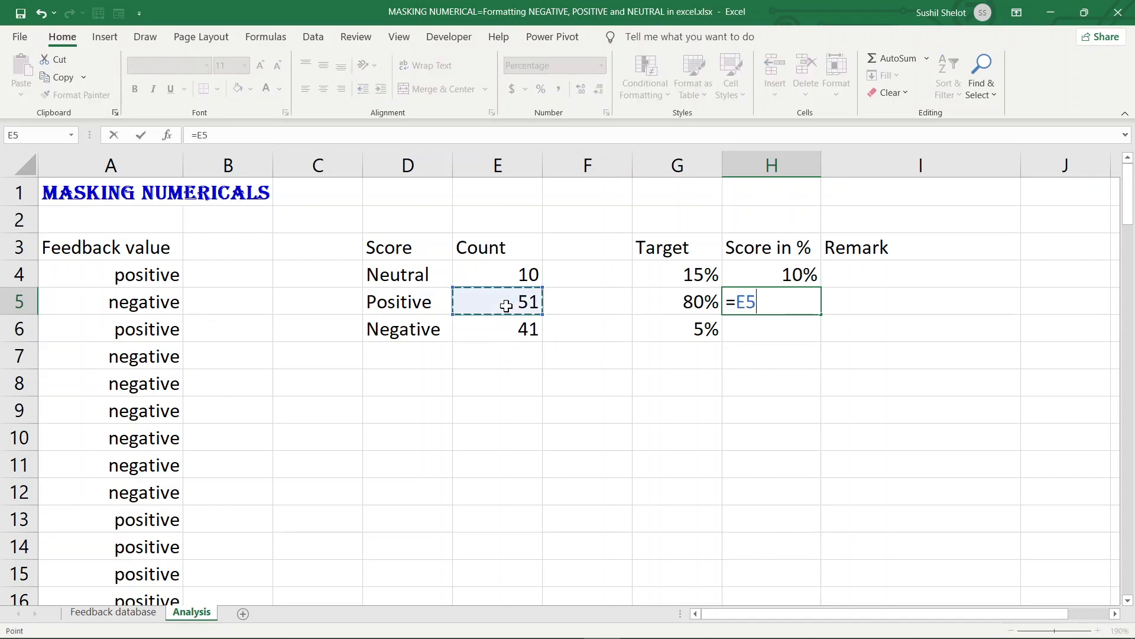
pyautogui.write('/sum')
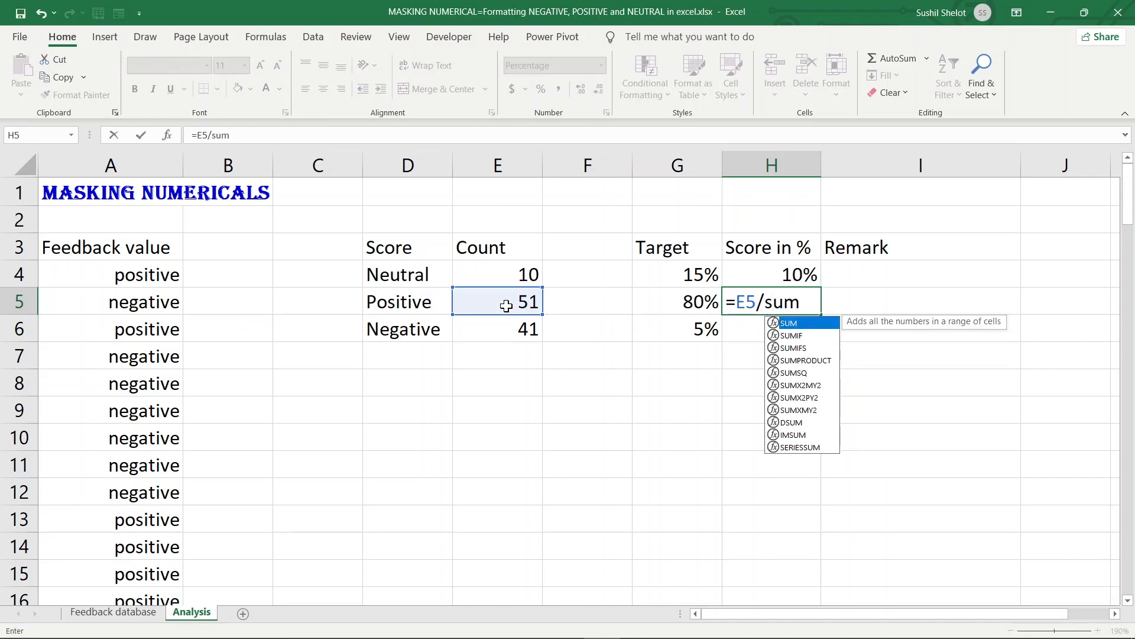
pyautogui.press('Tab')
pyautogui.moveTo(487, 266); pyautogui.dragTo(489, 319)
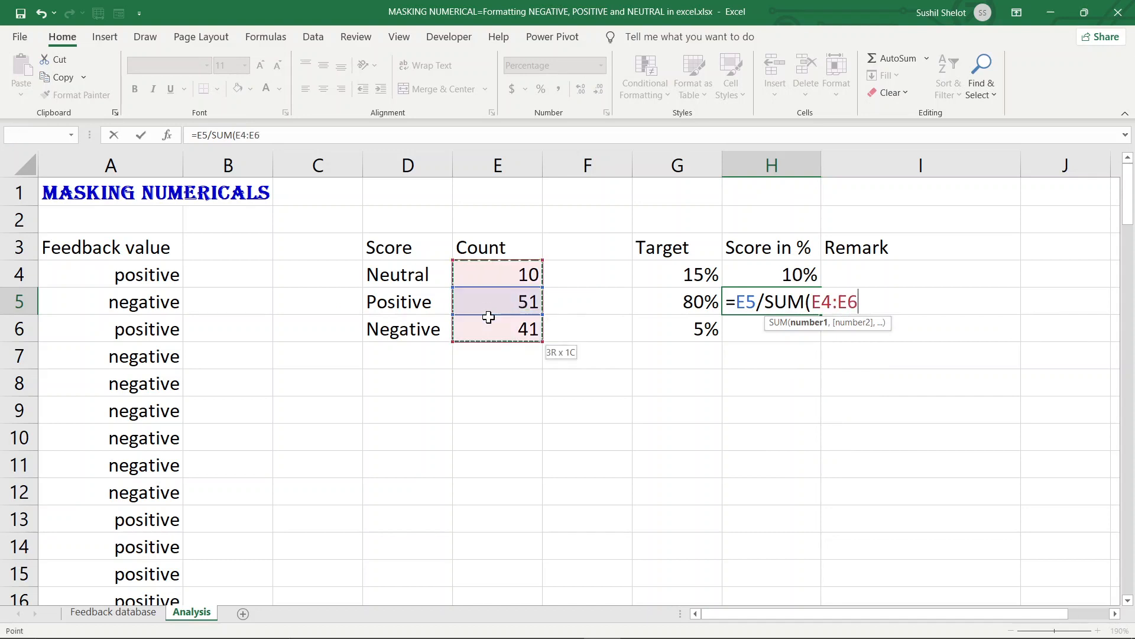
pyautogui.press('Return')
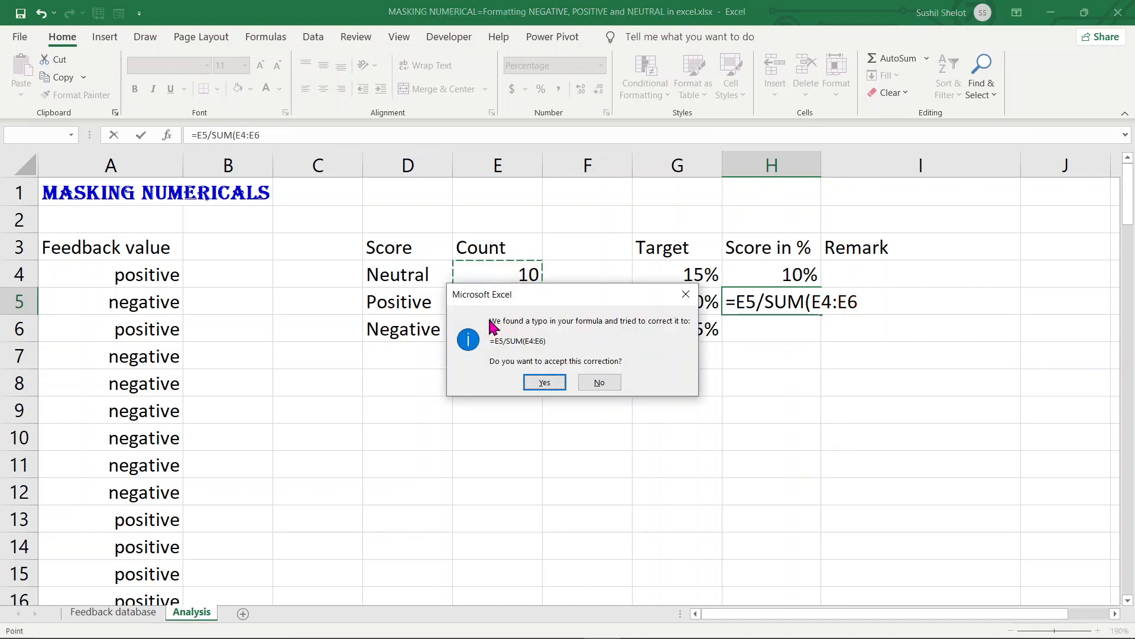
pyautogui.click(548, 382)
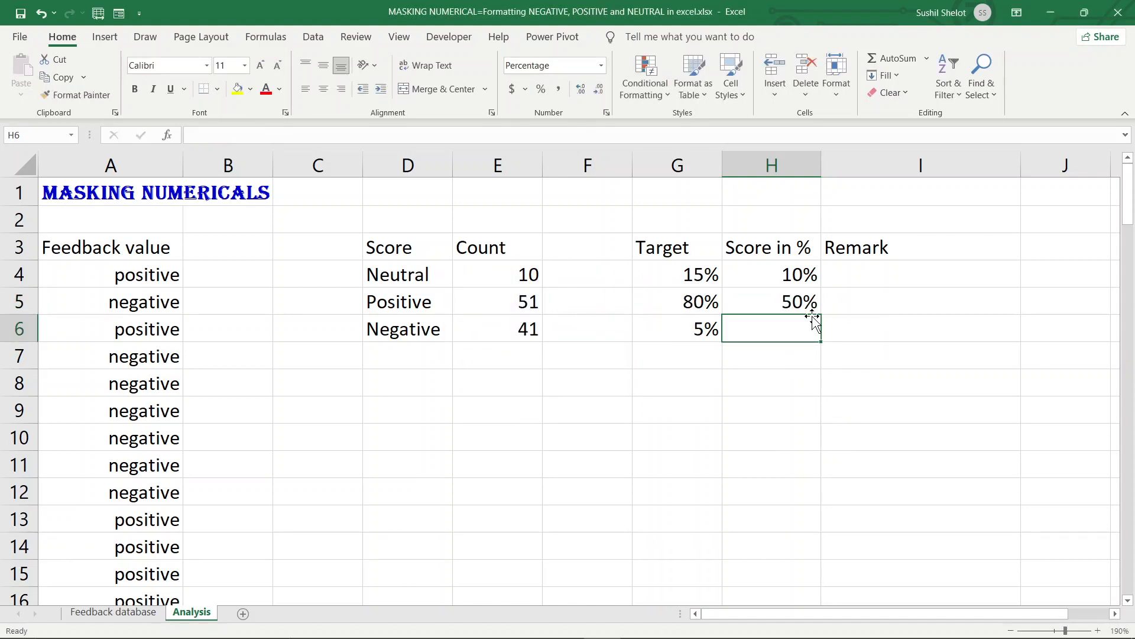
# Calculate the Negative score percentage in H6 with the formula =E6/SUM(E4:E6).
pyautogui.write('=')
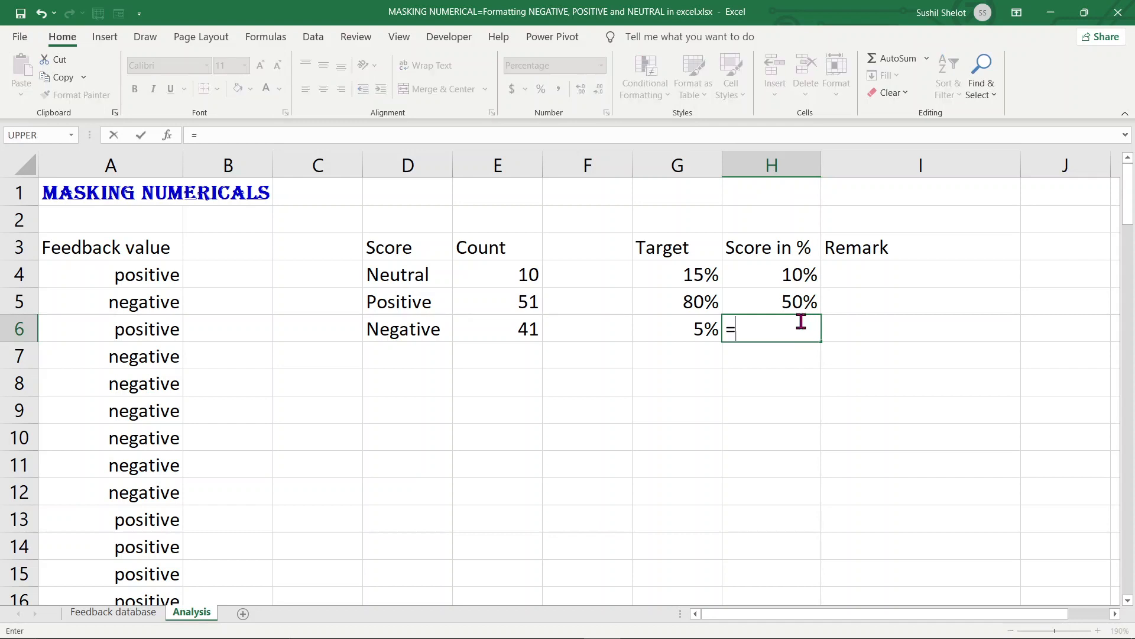
pyautogui.click(490, 335)
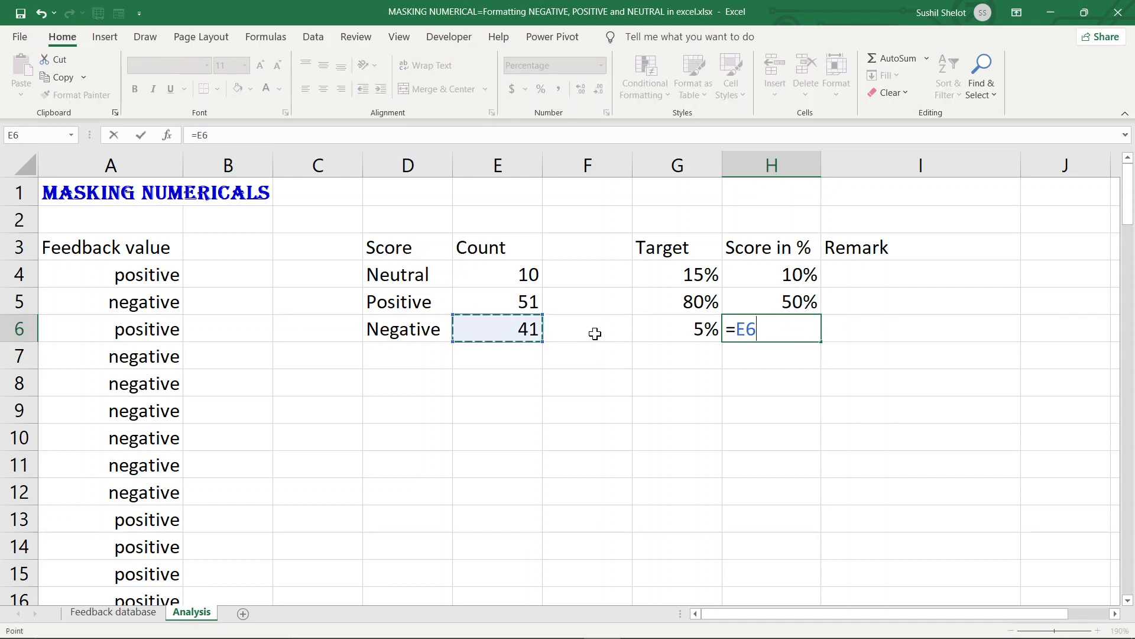
pyautogui.write('/su')
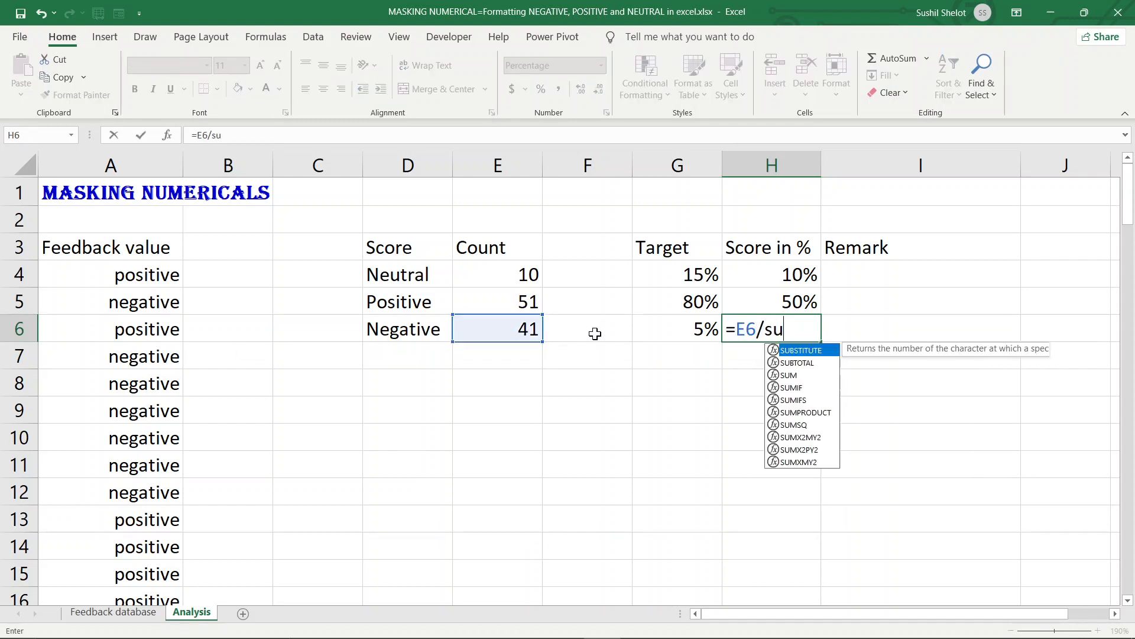
pyautogui.write('m(')
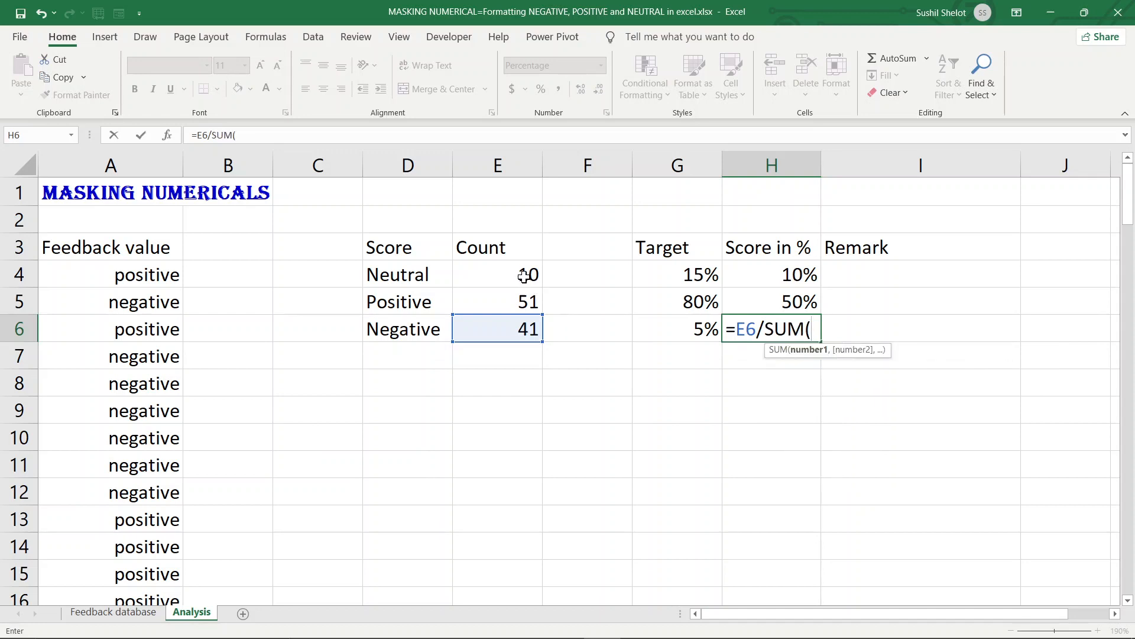
pyautogui.moveTo(525, 278); pyautogui.dragTo(527, 322)
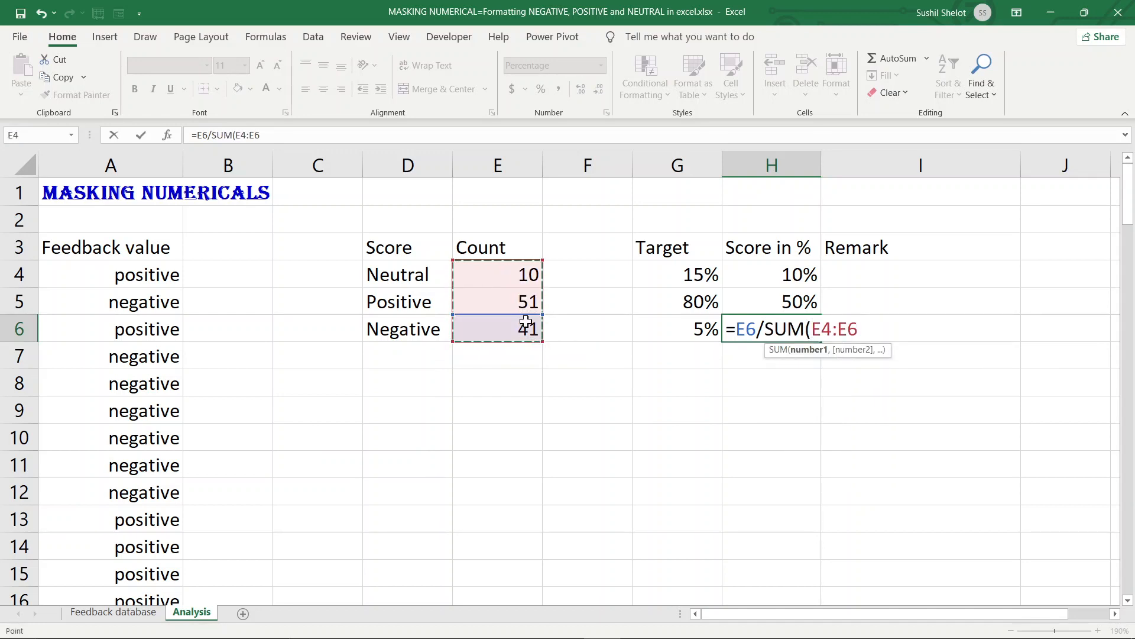
pyautogui.write(')')
pyautogui.press('Return')
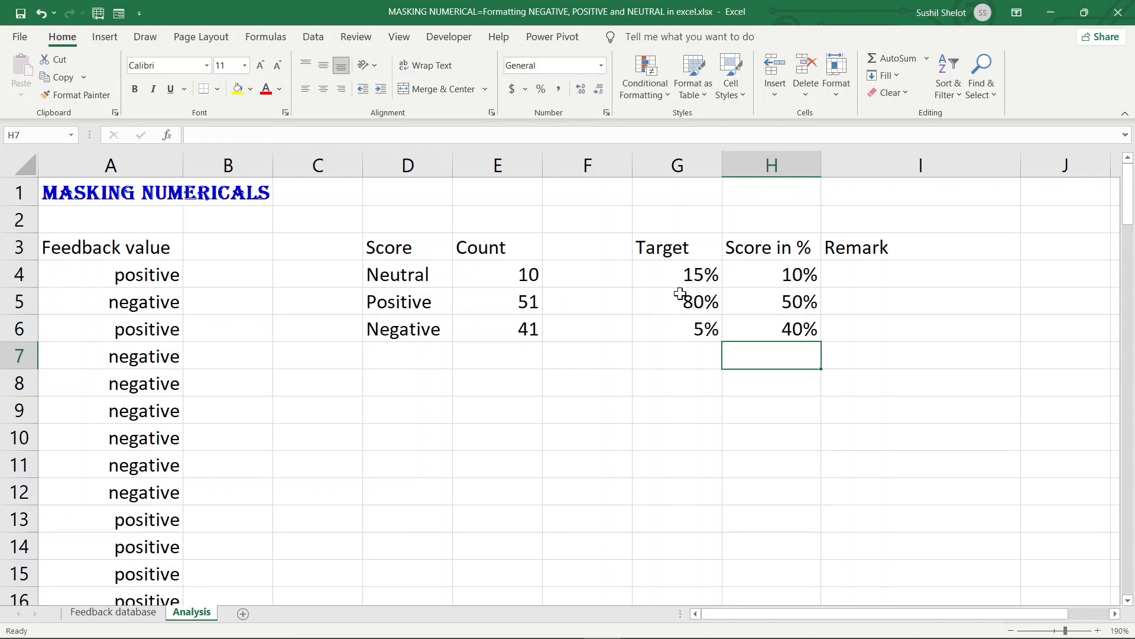
# Begin an IFS formula in the Neutral Remark cell I4 that returns "good" when H4<G4.
pyautogui.click(854, 273)
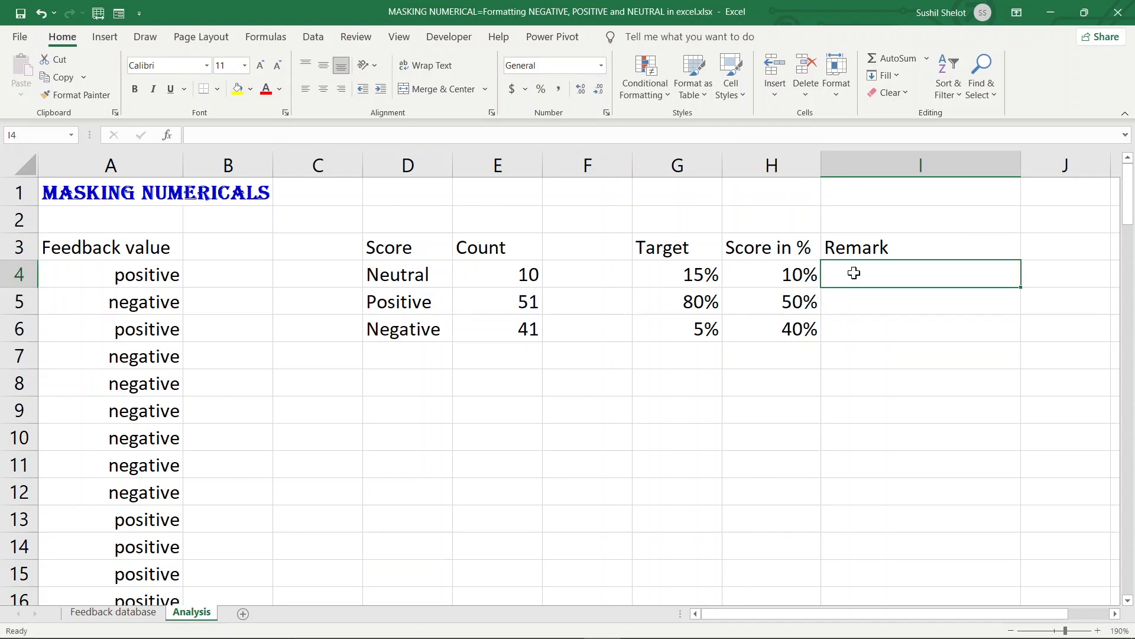
pyautogui.write('=ifs')
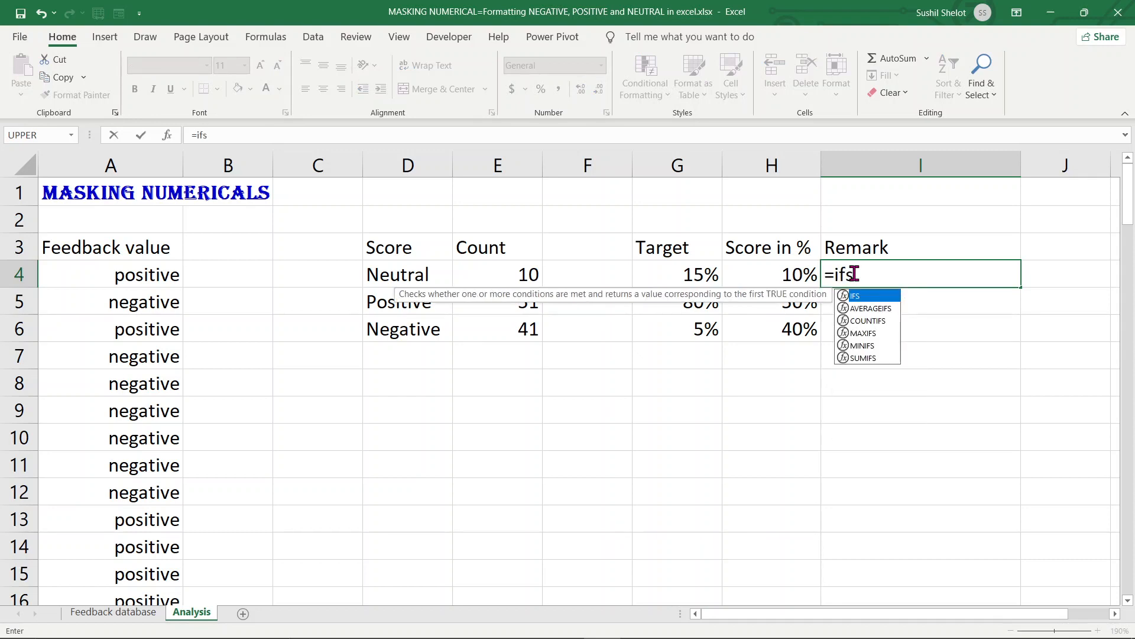
pyautogui.press('Tab')
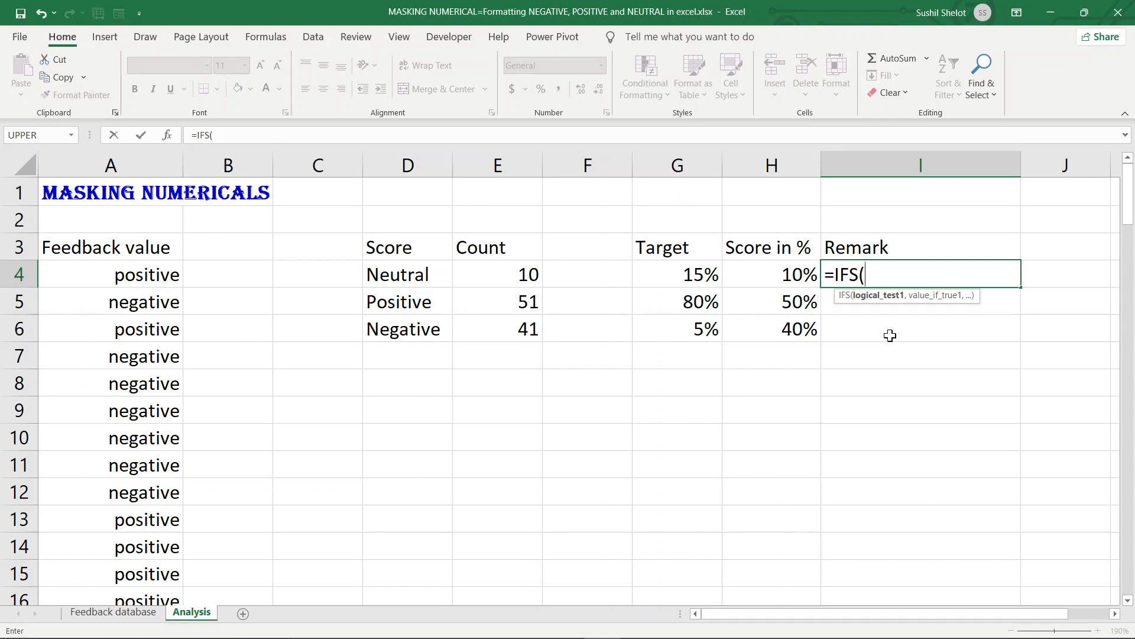
pyautogui.click(770, 282)
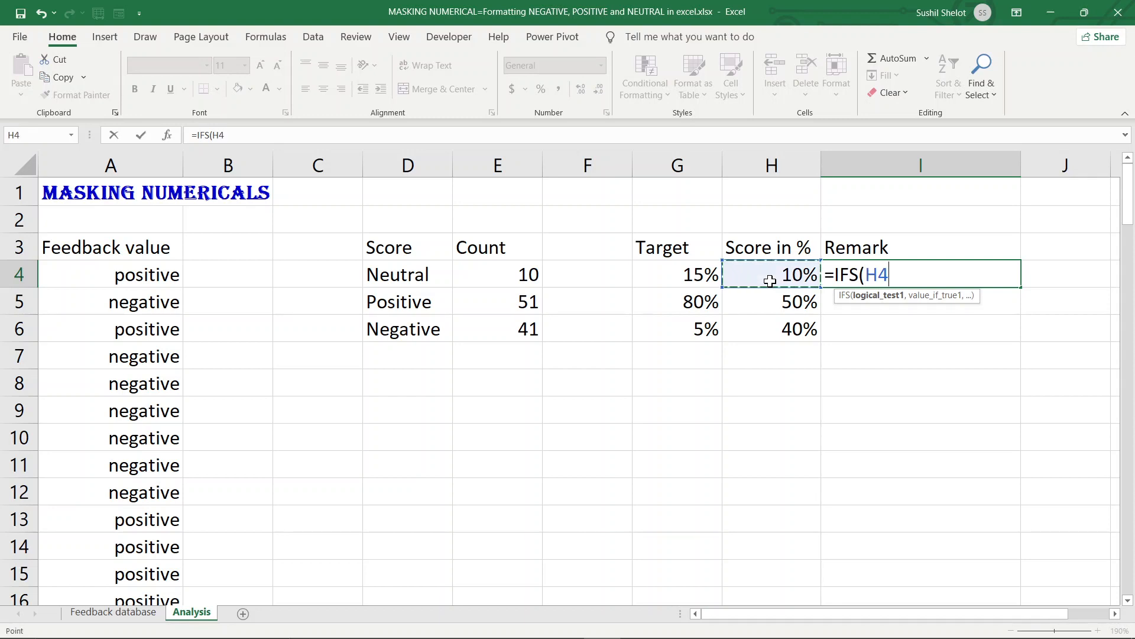
pyautogui.write('<')
pyautogui.click(693, 279)
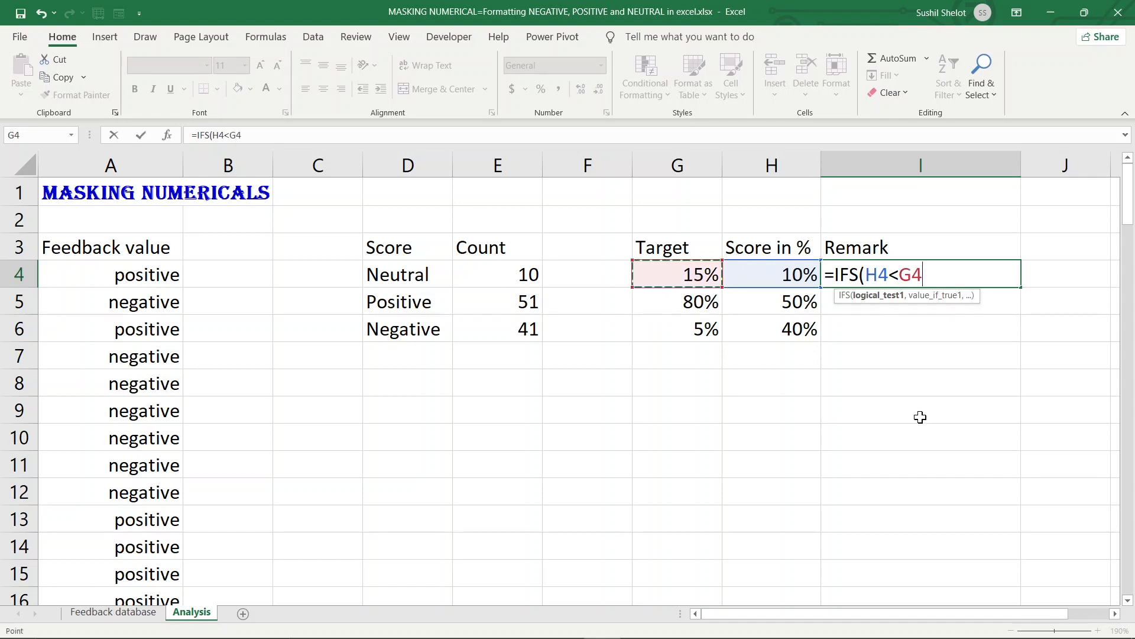
pyautogui.write(',')
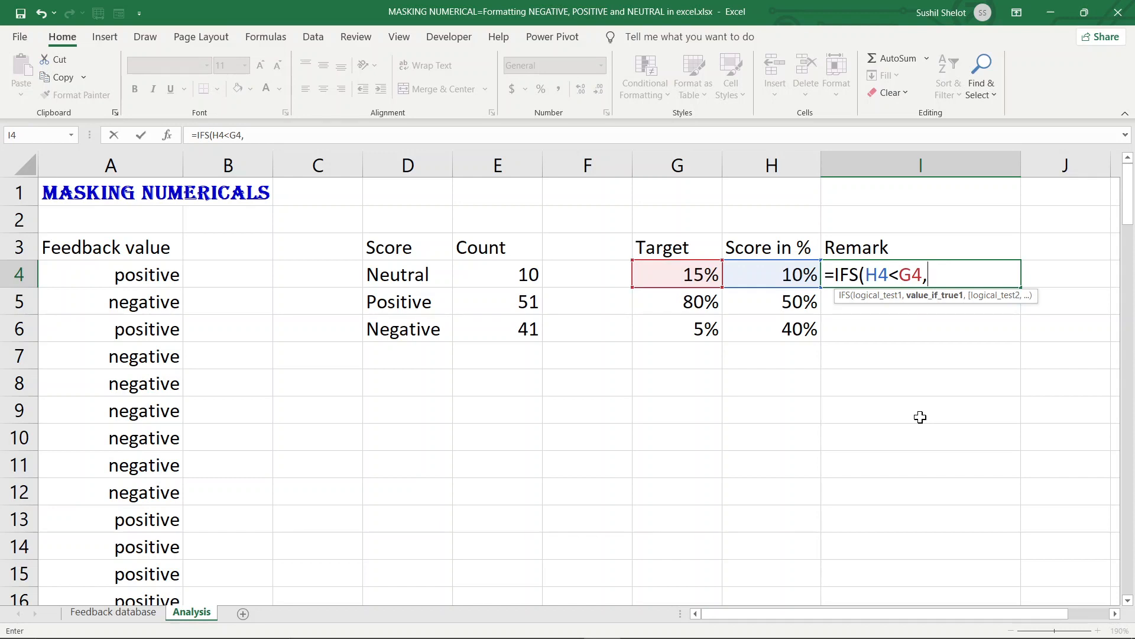
pyautogui.write('"good",')
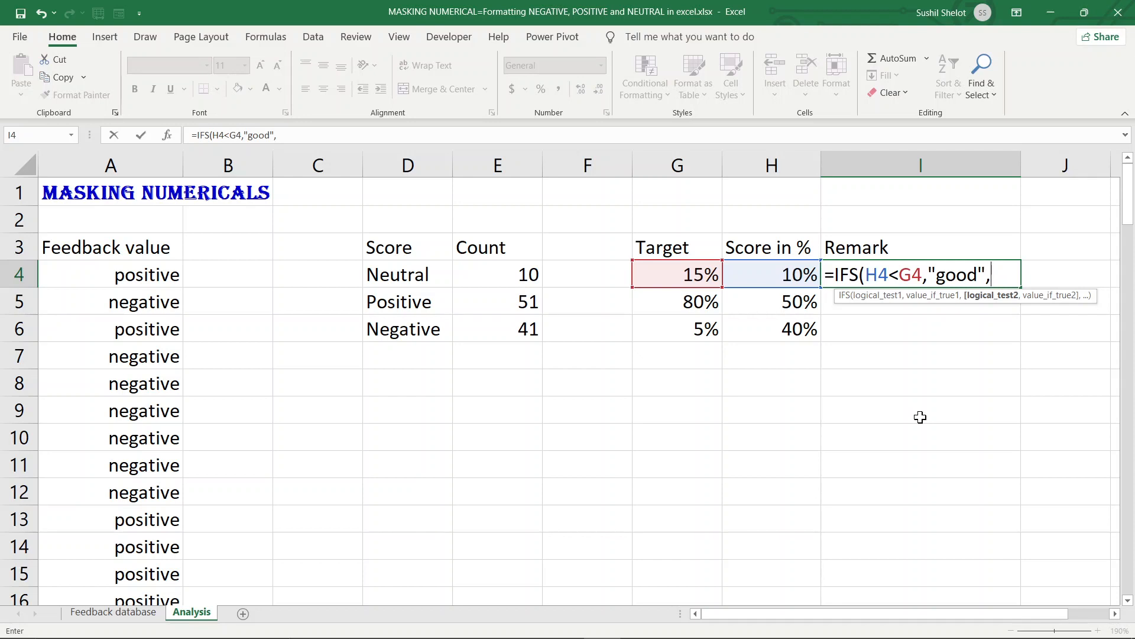
# Add a second condition to the I4 IFS formula that returns "good" when H4>G4.
pyautogui.click(793, 277)
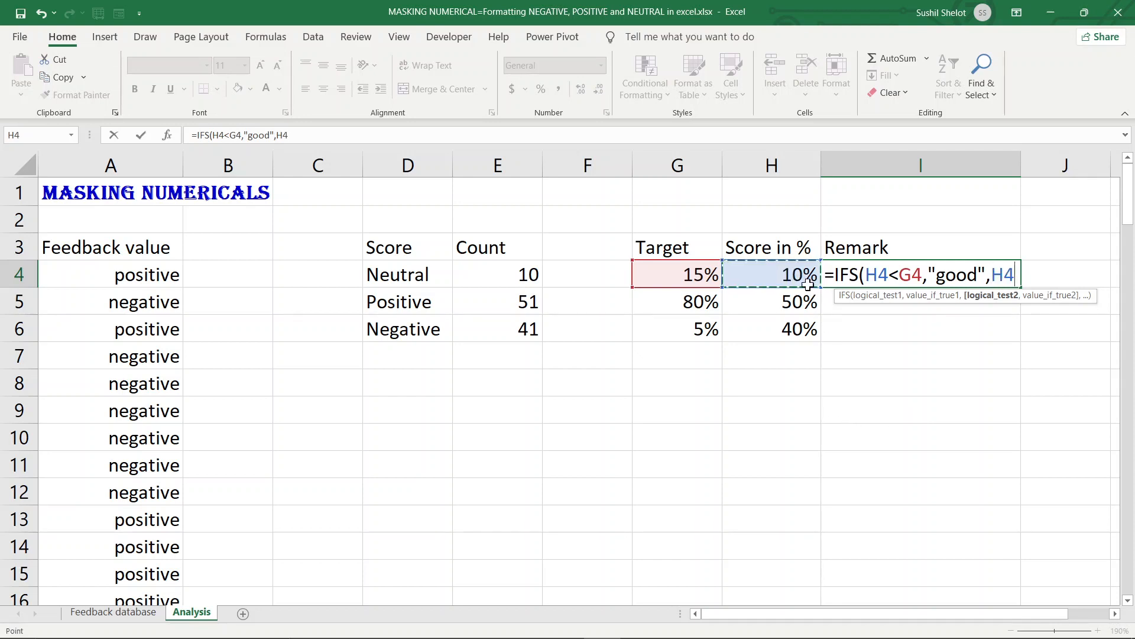
pyautogui.write('>G4')
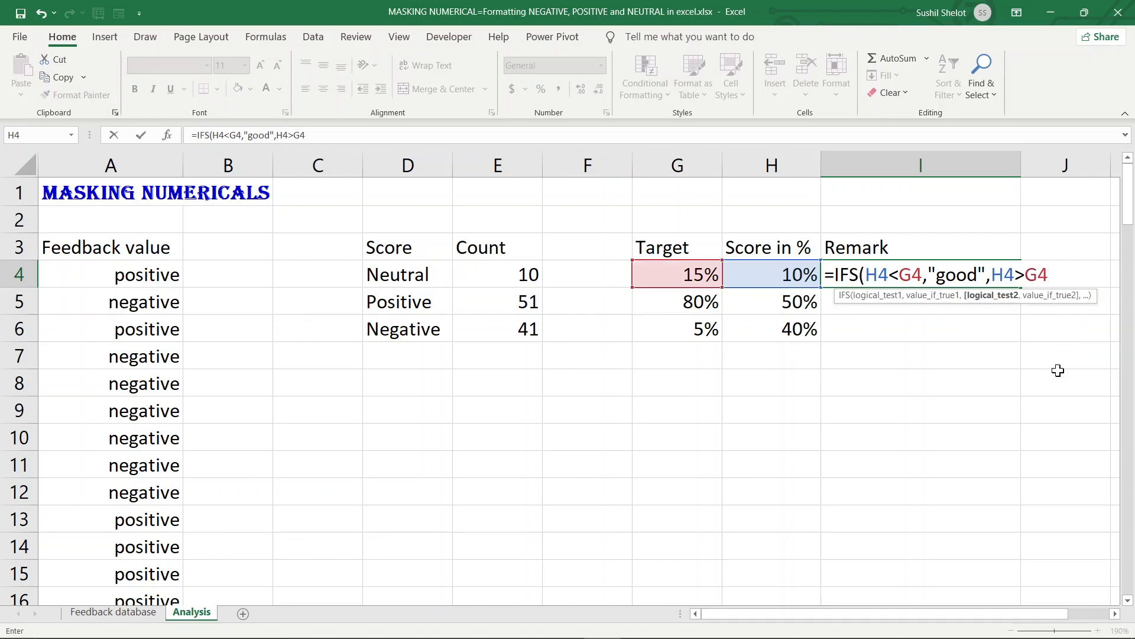
pyautogui.write(',')
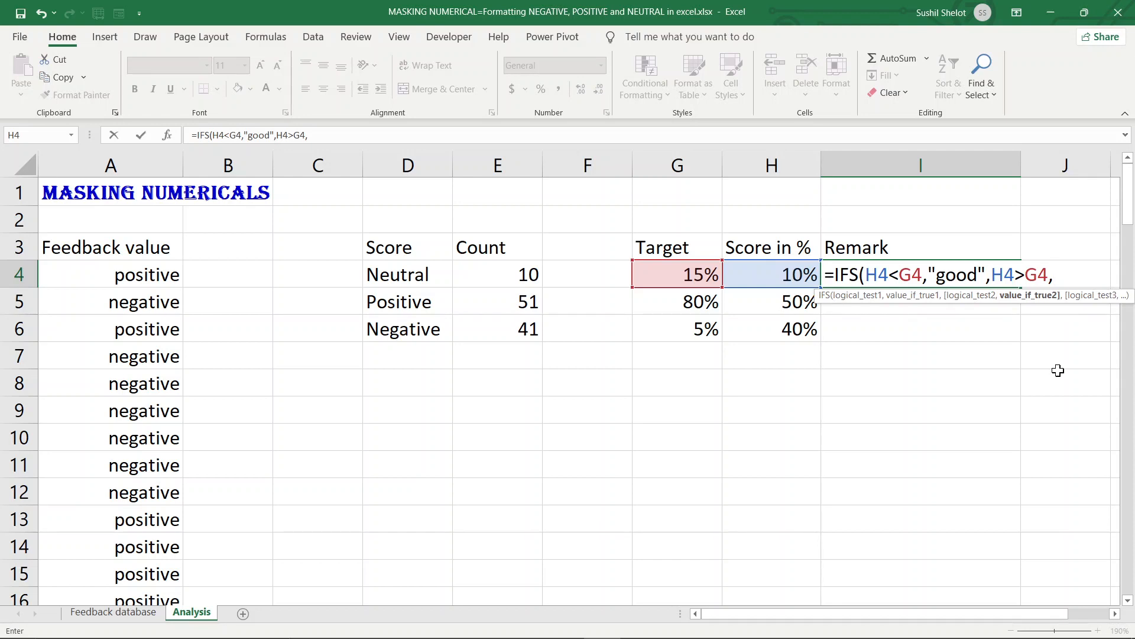
pyautogui.write('"h')
pyautogui.press('BackSpace')
pyautogui.write('go')
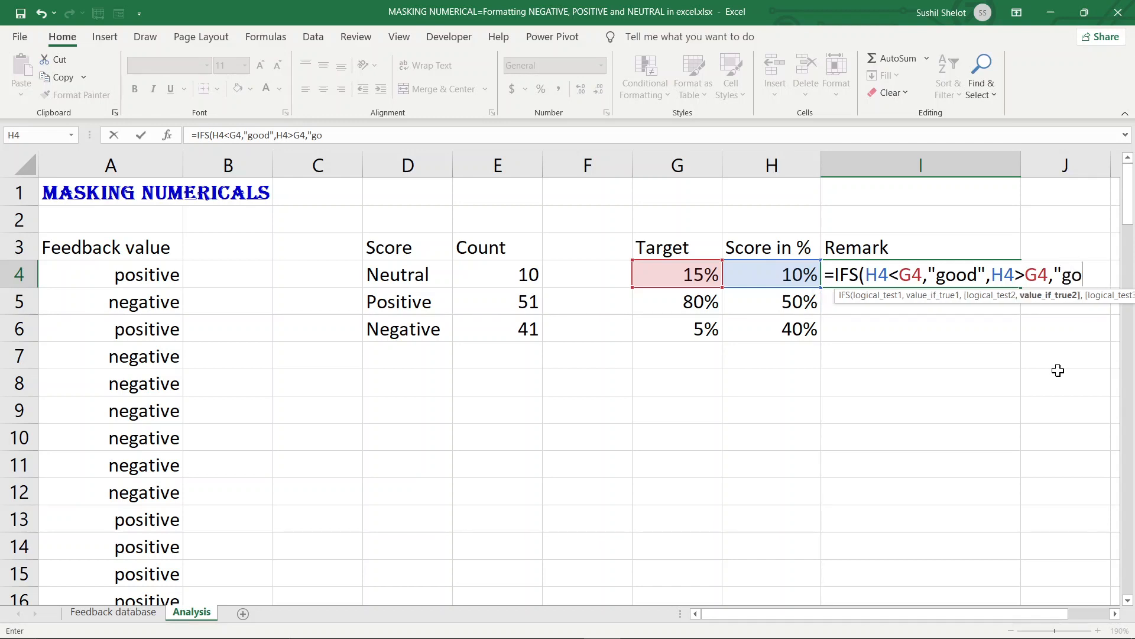
pyautogui.write('od"')
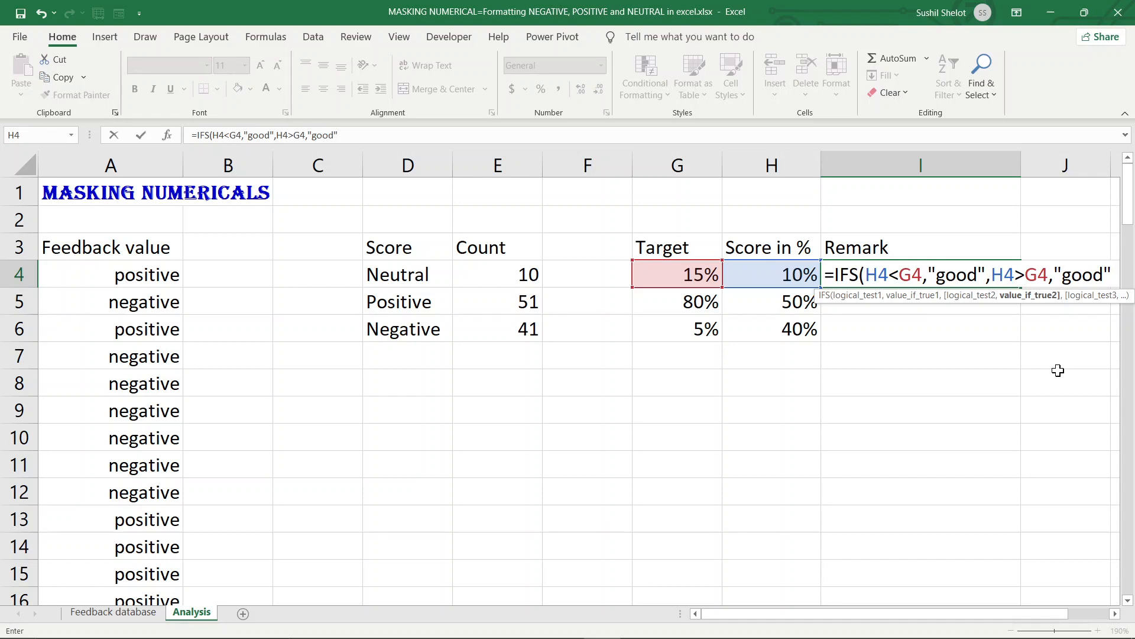
pyautogui.write(',')
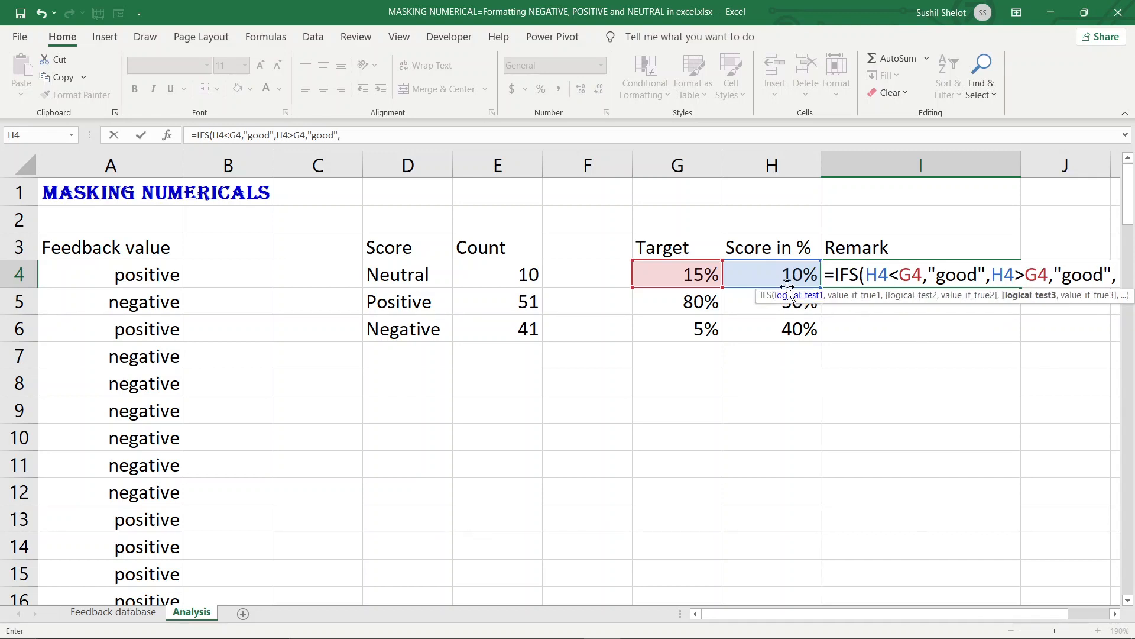
# Complete the I4 IFS formula with a third condition that returns "okay" when H4=G4.
pyautogui.click(754, 275)
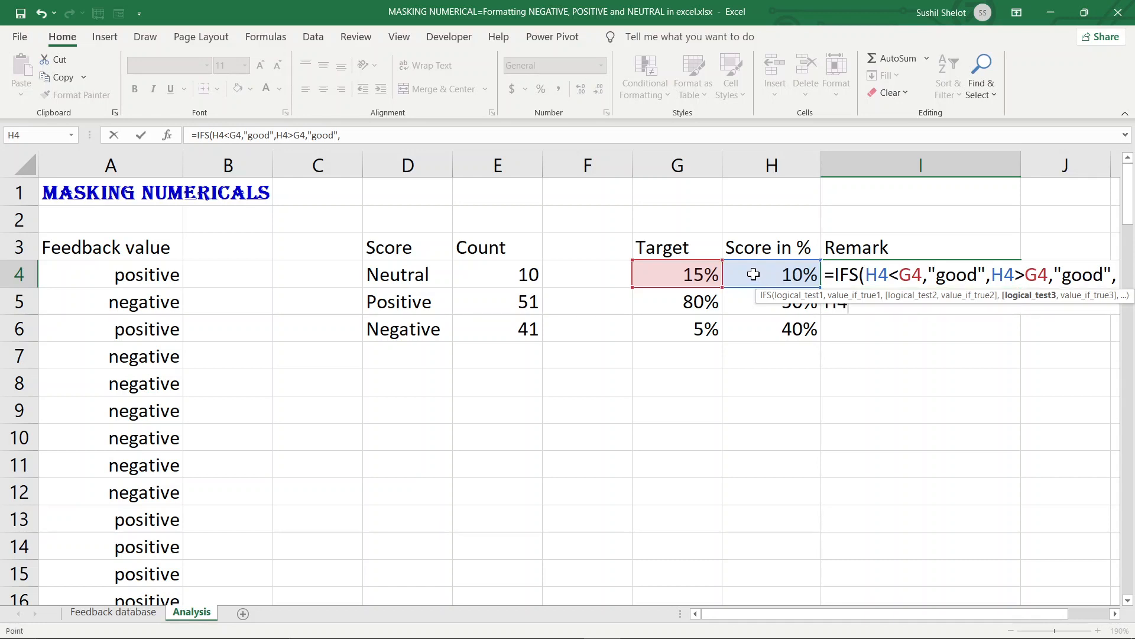
pyautogui.write('=')
pyautogui.click(674, 268)
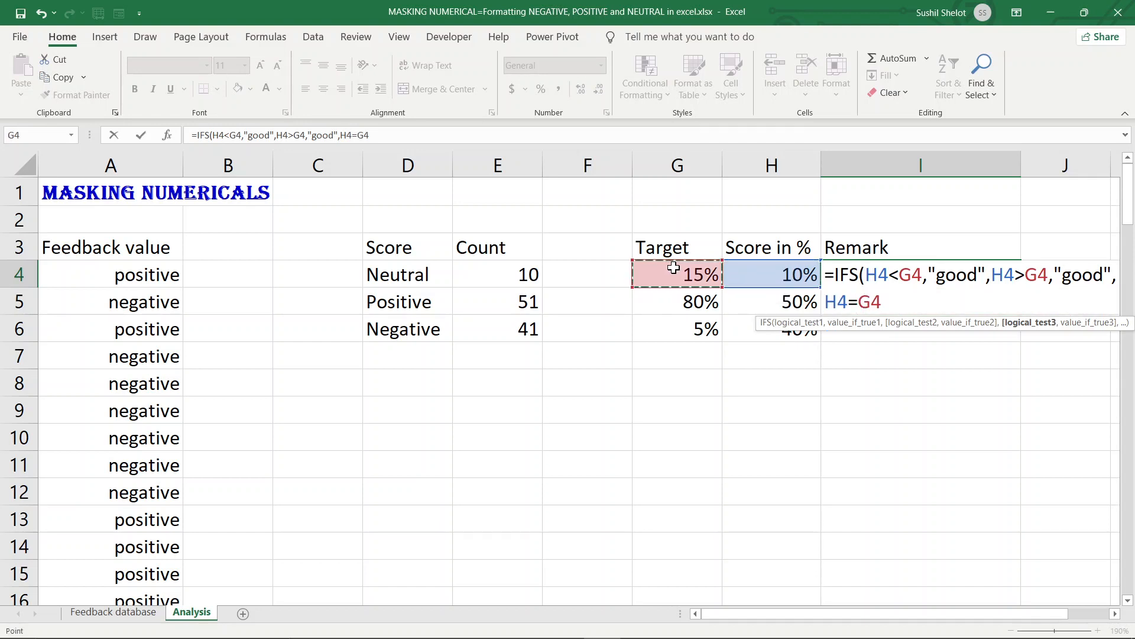
pyautogui.write(',"')
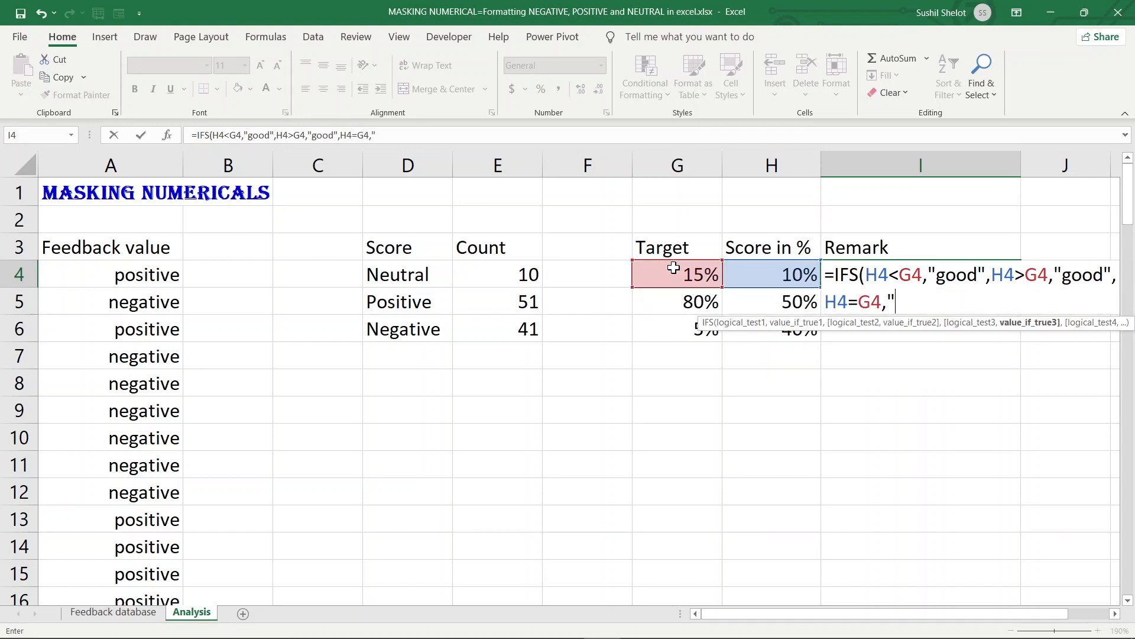
pyautogui.write('oka')
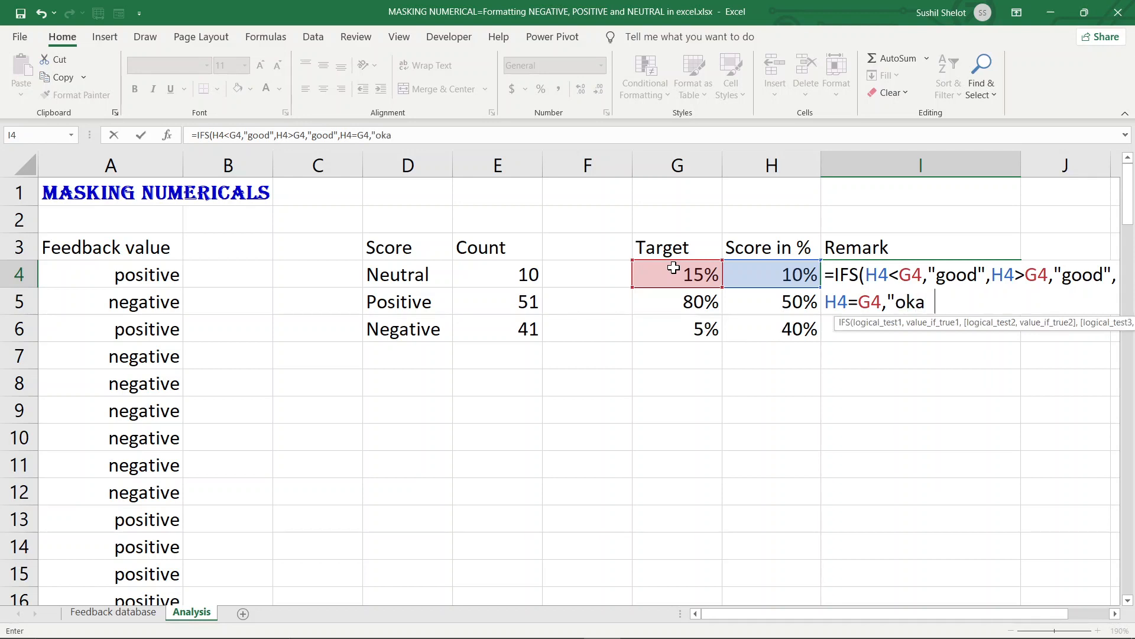
pyautogui.write('y"')
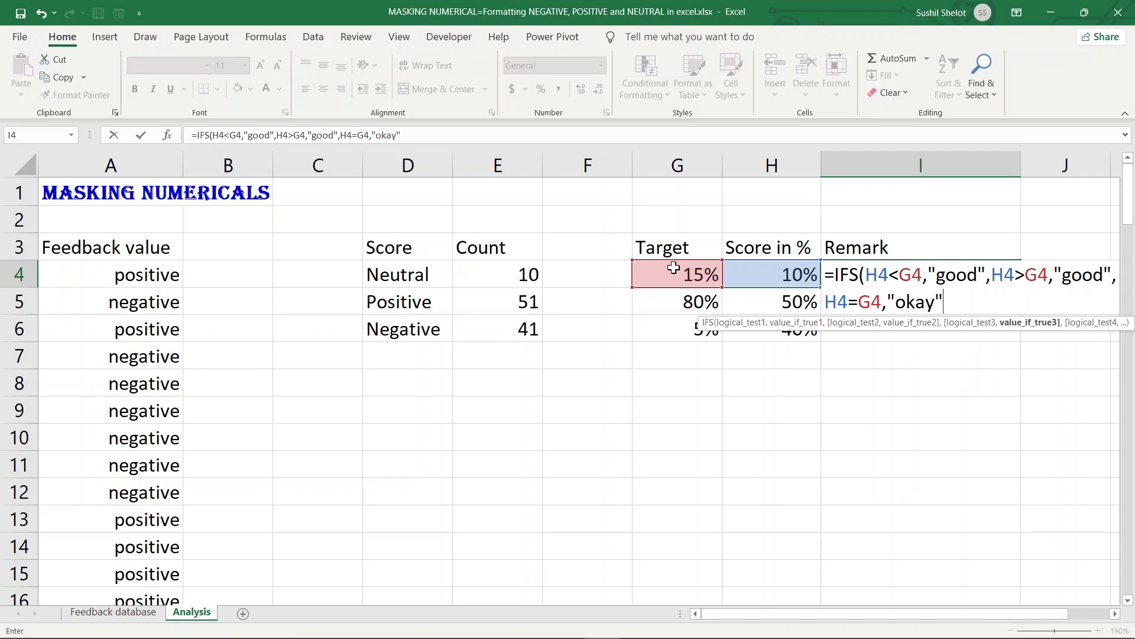
pyautogui.press('Return')
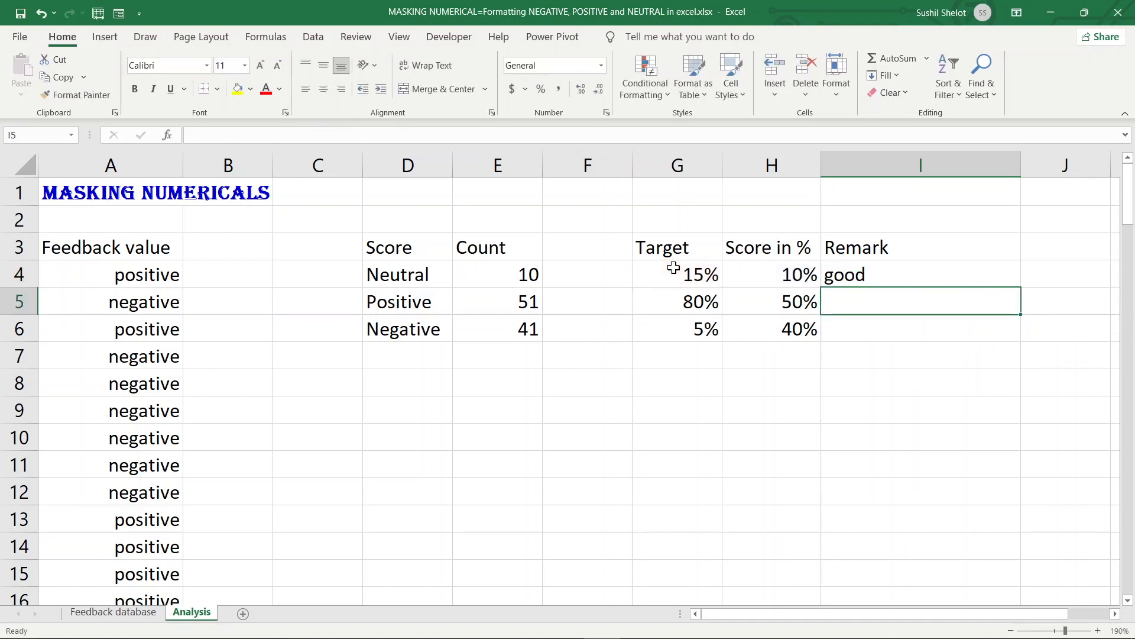
pyautogui.click(915, 276)
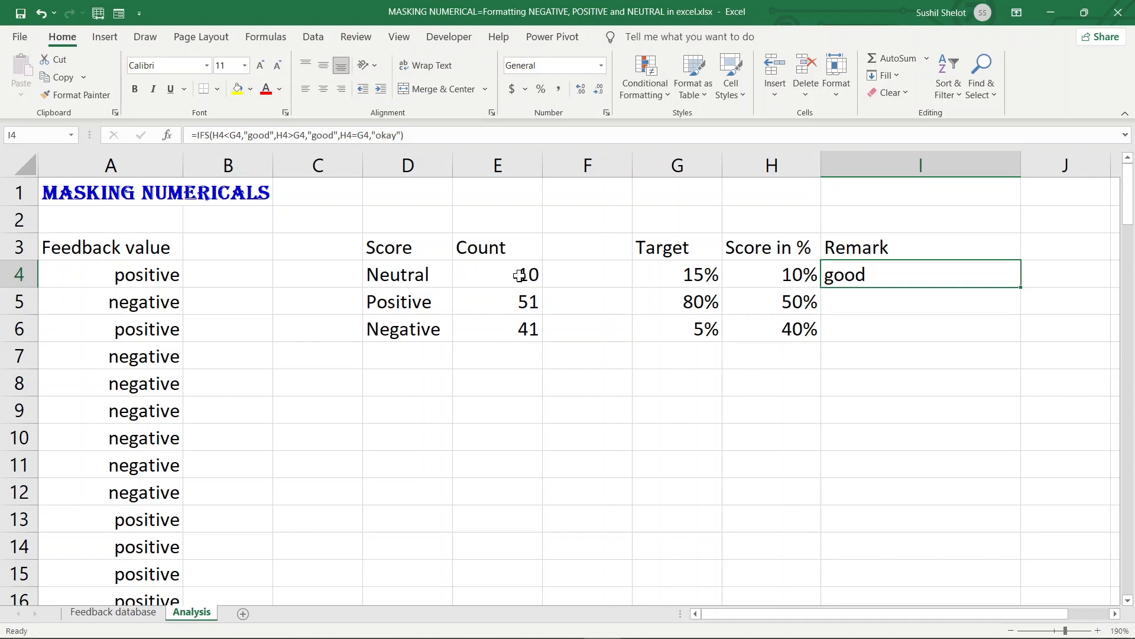
# Set the feedback values in A4:A13 to 0 and check the Neutral remark and score percentage.
pyautogui.click(138, 278)
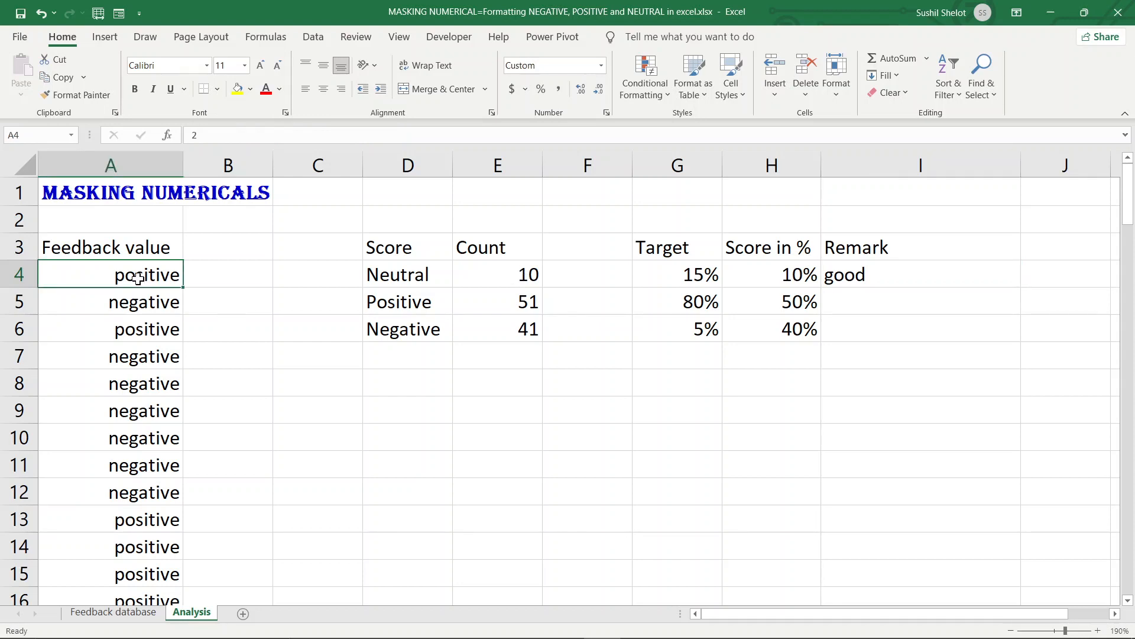
pyautogui.write('0')
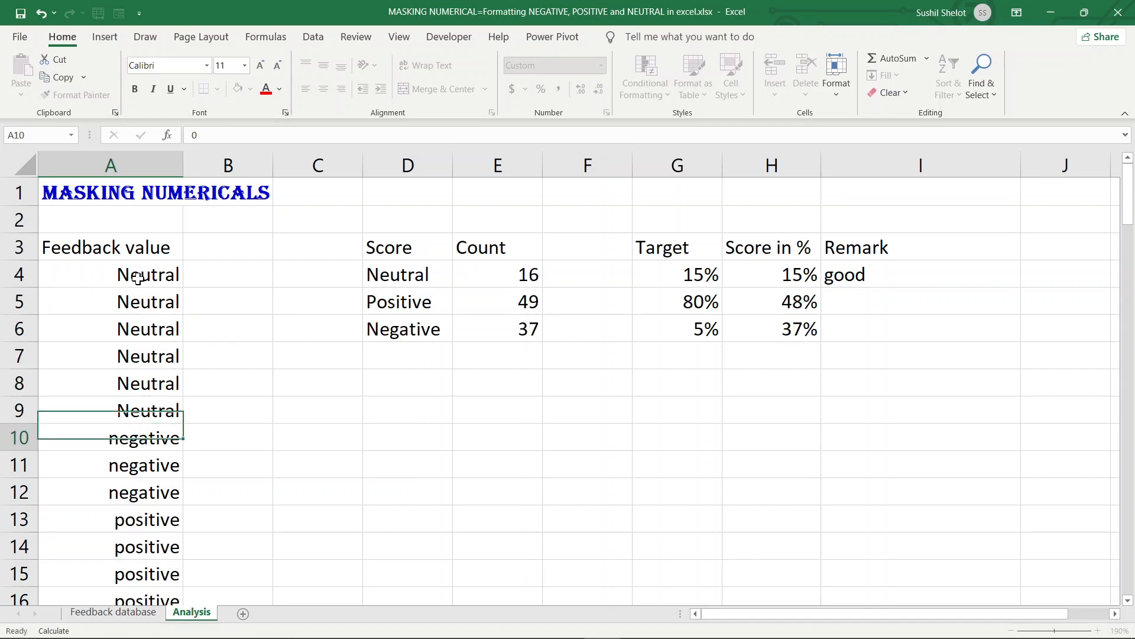
pyautogui.write(' 0 0 0 0 0 0 0 0 0')
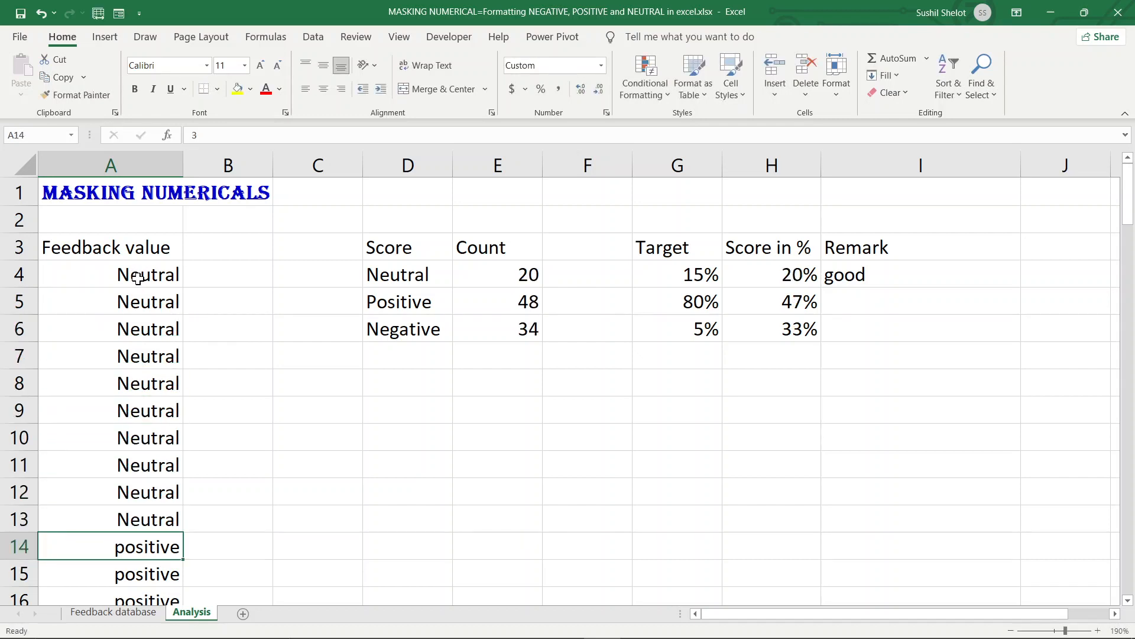
pyautogui.click(887, 278)
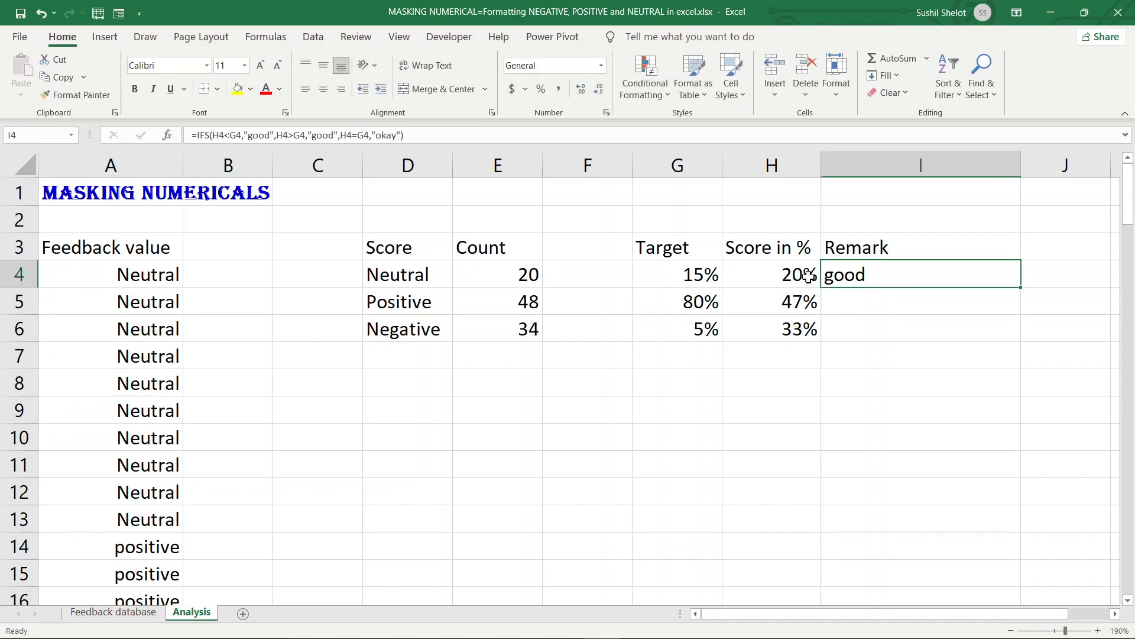
pyautogui.click(800, 276)
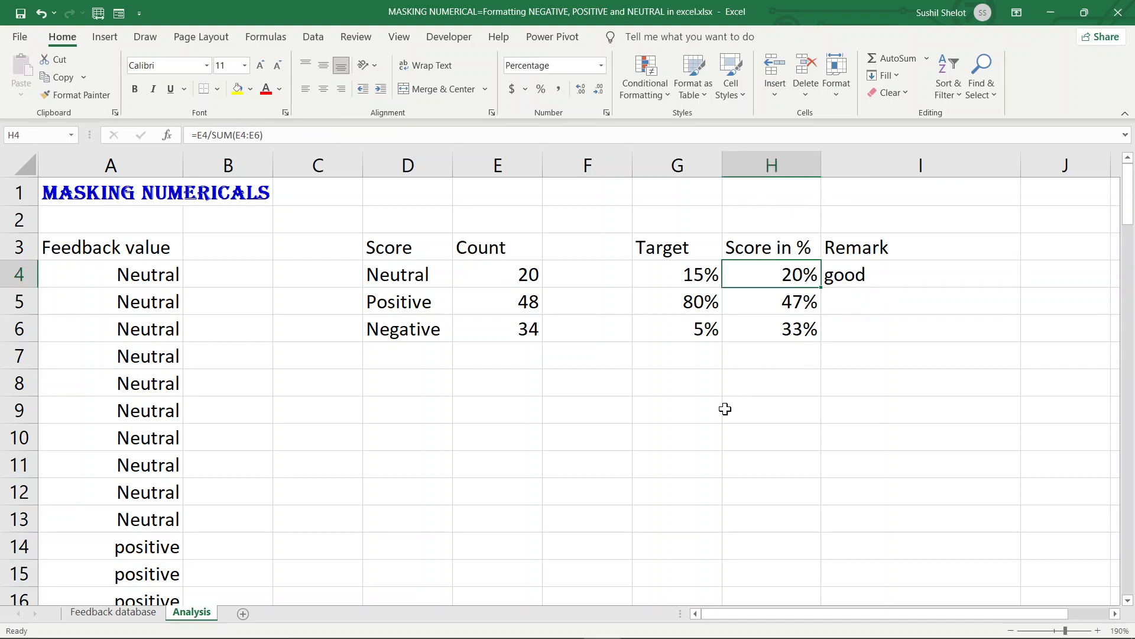
# Change the feedback values in A4:A8 to 2, 3, 2, 1 and 1.
pyautogui.click(142, 274)
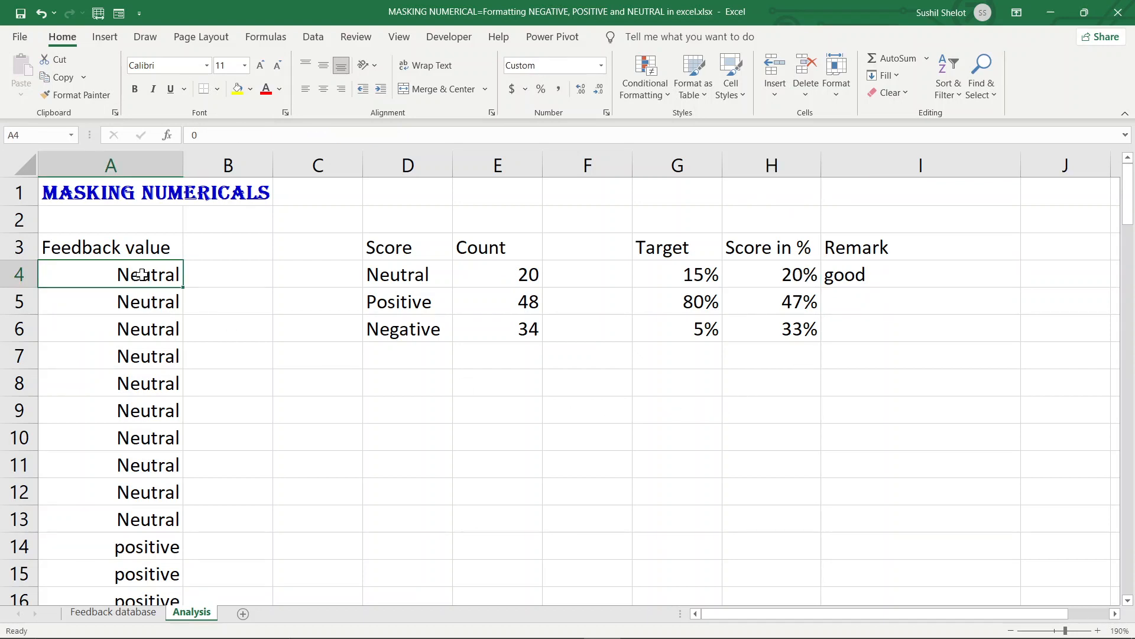
pyautogui.write('2')
pyautogui.press('Return')
pyautogui.write('3')
pyautogui.press('Return')
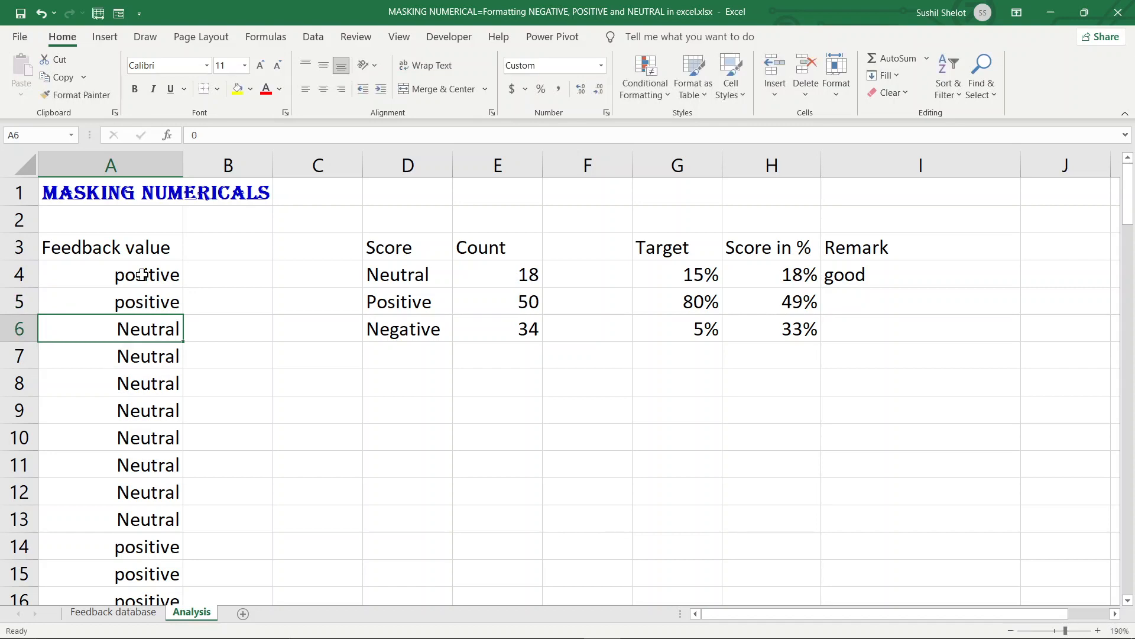
pyautogui.write('2')
pyautogui.press('Return')
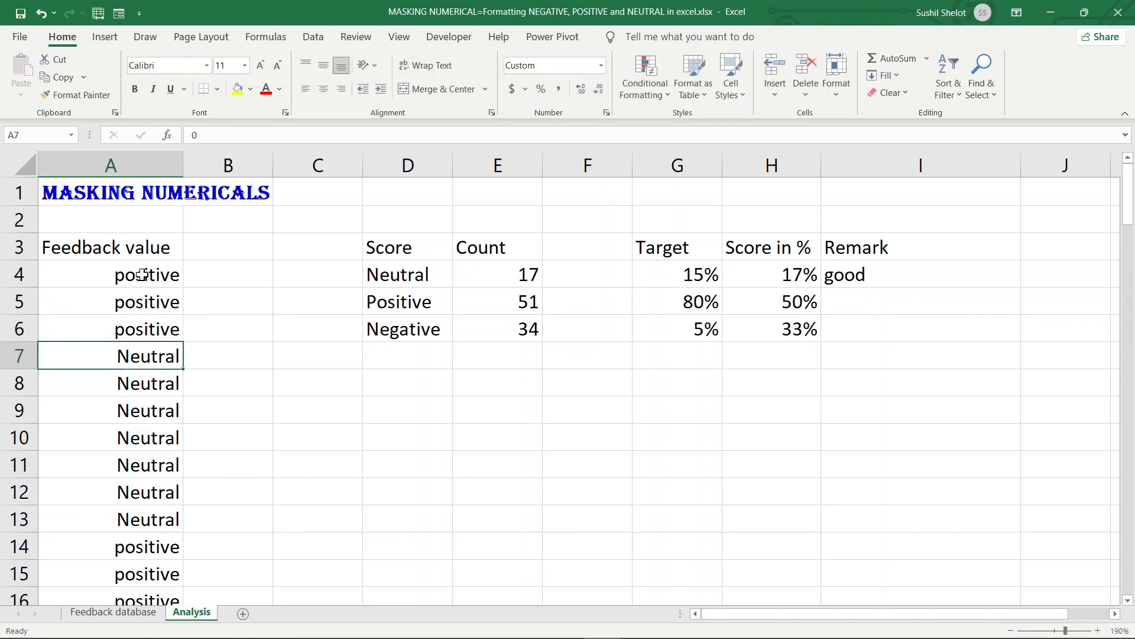
pyautogui.write('0')
pyautogui.press('BackSpace')
pyautogui.write('1')
pyautogui.press('Return')
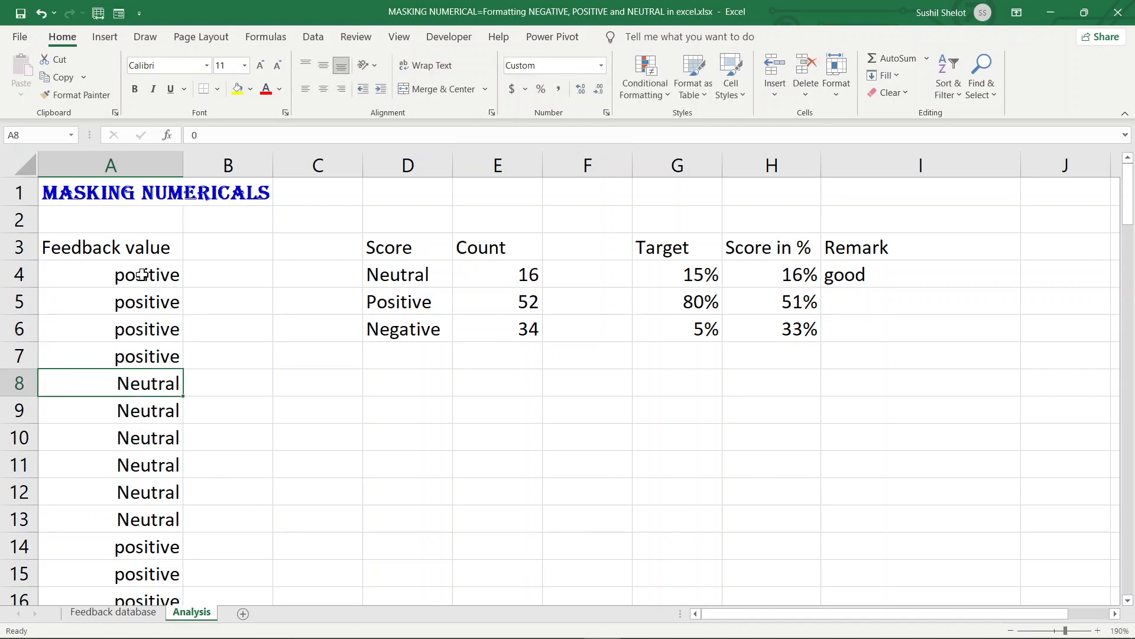
pyautogui.write('1')
pyautogui.press('Return')
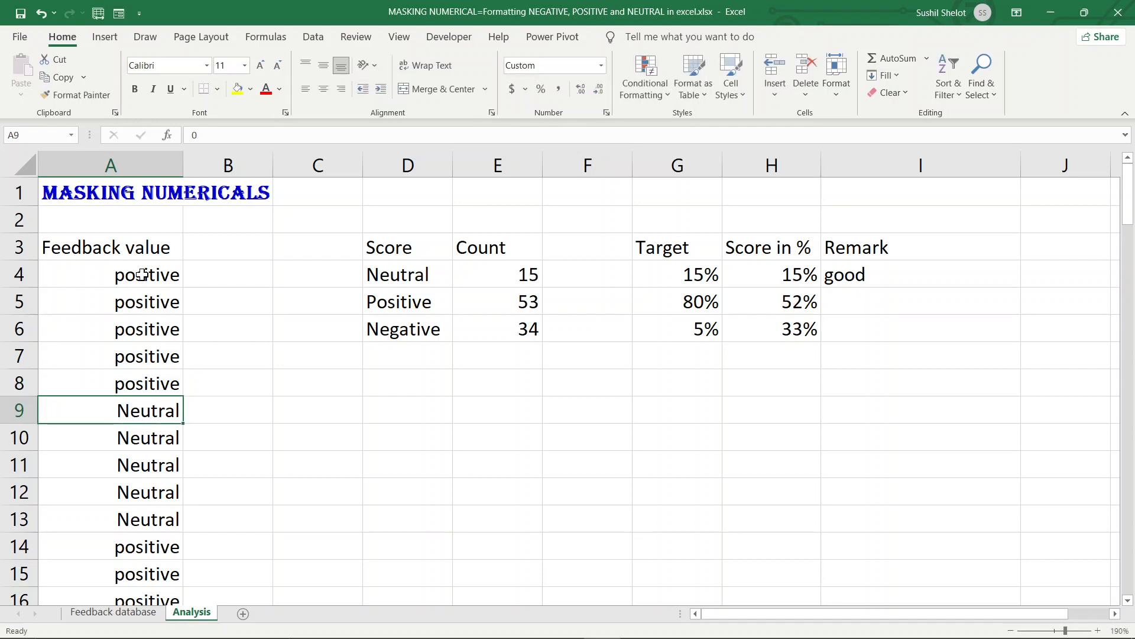
# Compare the Neutral remark in I4 with its score percentage in H4 and target in G4.
pyautogui.click(786, 300)
pyautogui.click(862, 278)
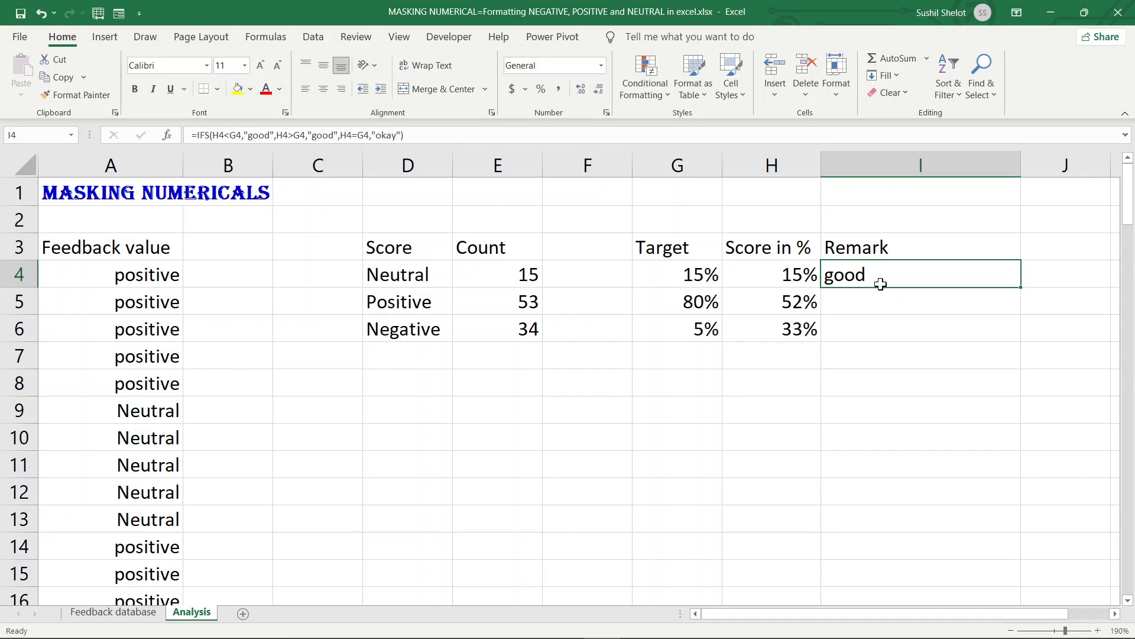
pyautogui.click(779, 273)
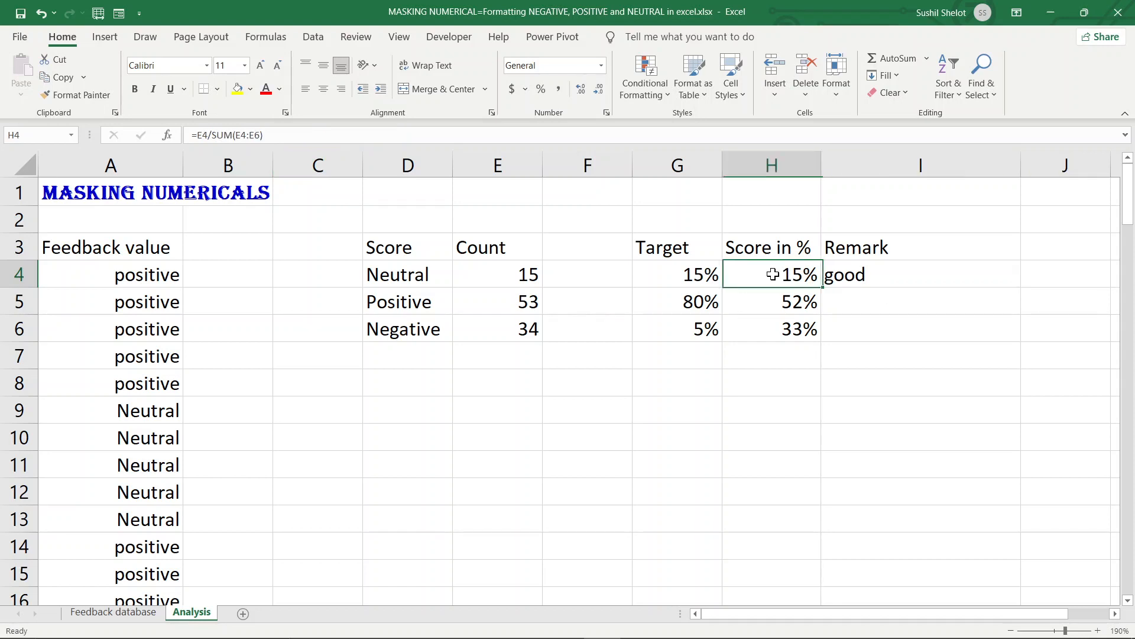
pyautogui.click(710, 273)
pyautogui.click(812, 273)
pyautogui.click(830, 274)
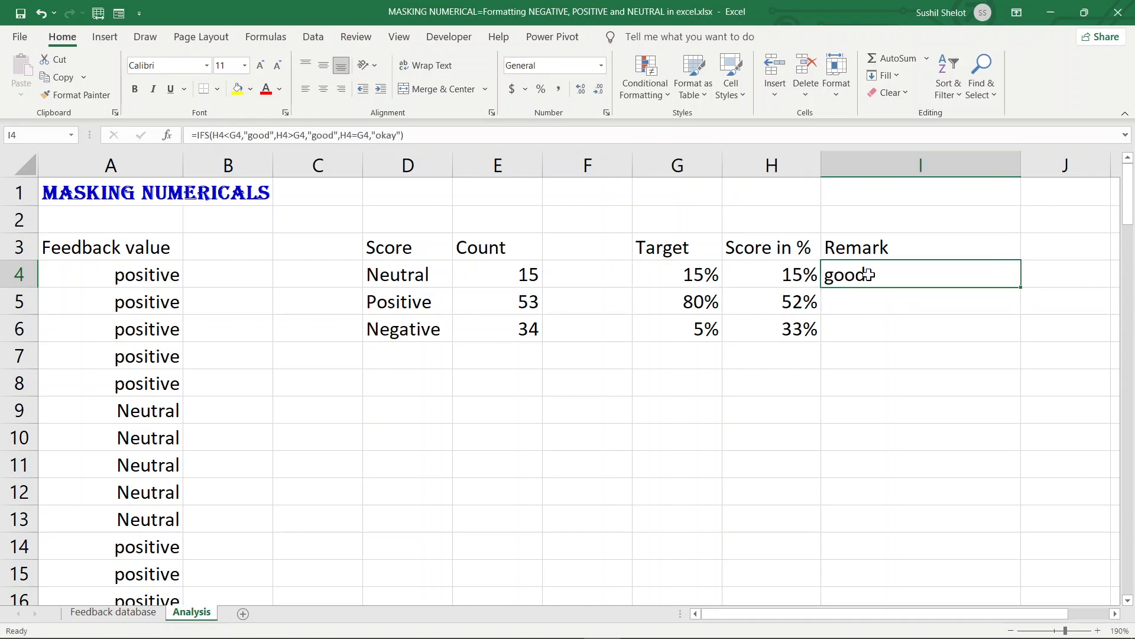
# Fill the Neutral remark formula from I4 down to the Positive Remark cell I5.
pyautogui.click(966, 303)
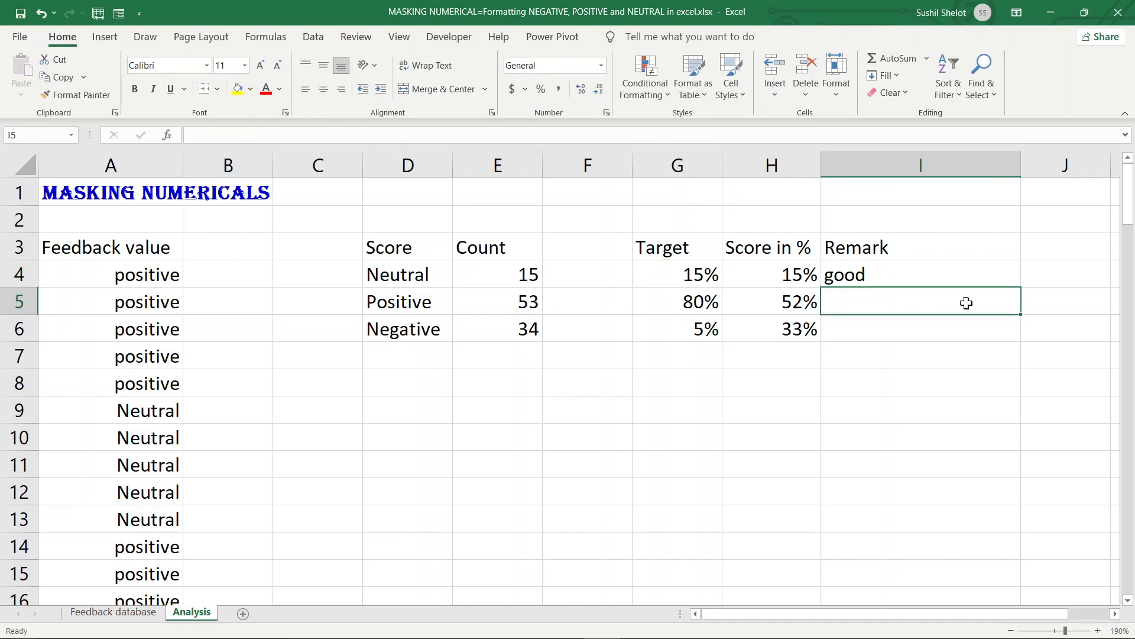
pyautogui.click(985, 279)
pyautogui.moveTo(1020, 288); pyautogui.dragTo(1021, 312)
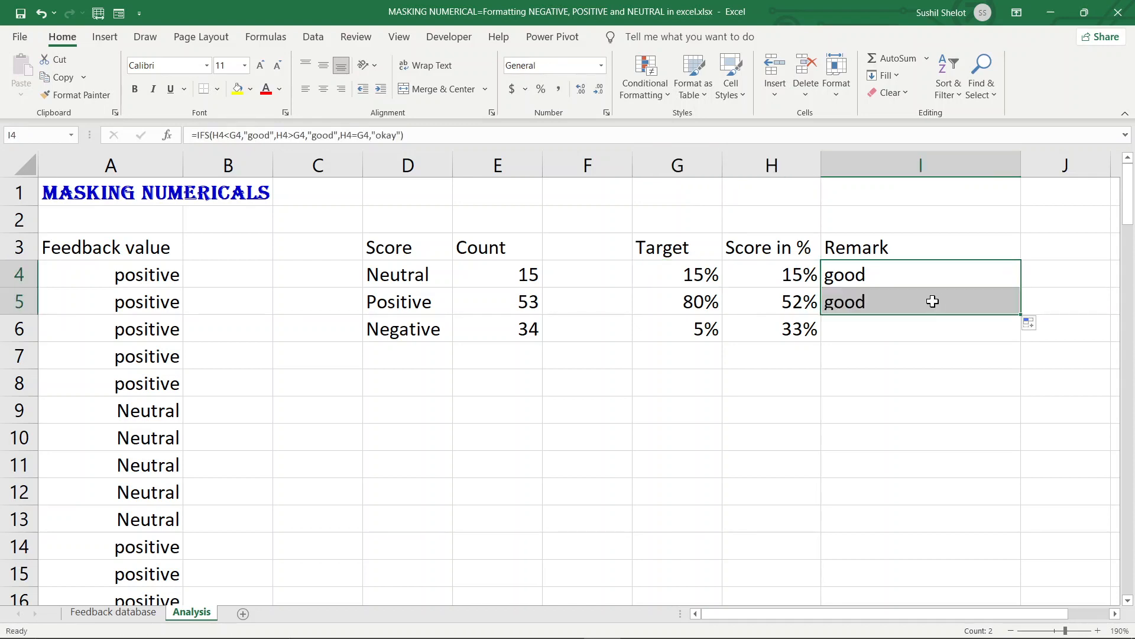
# Change the H5<G5 result in the I5 IFS formula to "needs improvement".
pyautogui.click(931, 302)
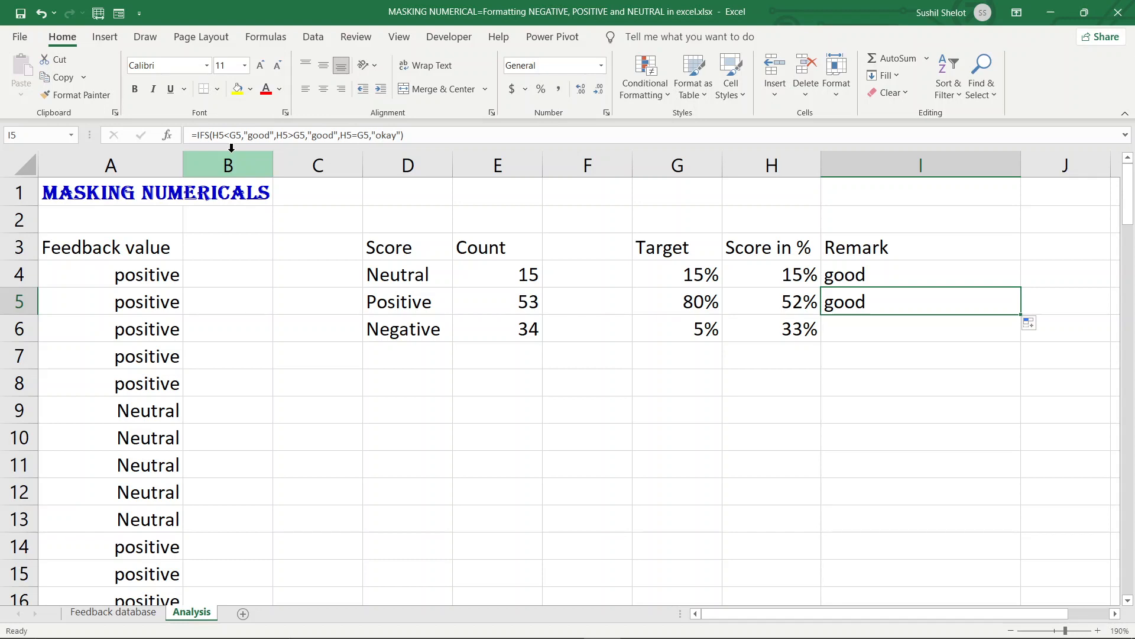
pyautogui.moveTo(248, 135); pyautogui.dragTo(270, 136)
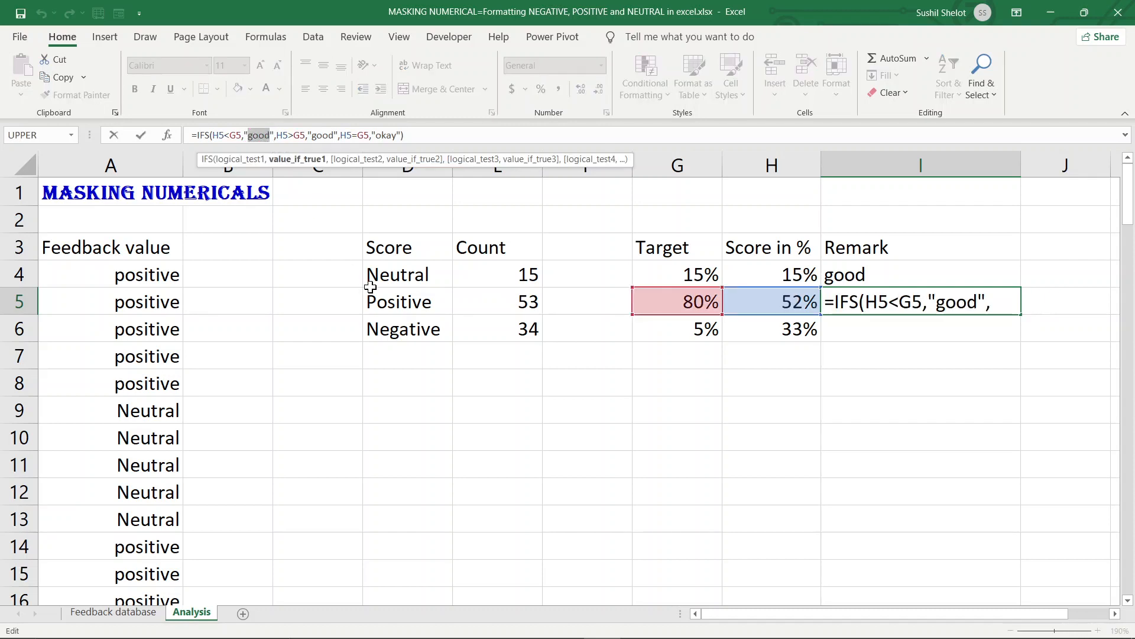
pyautogui.write('needs ')
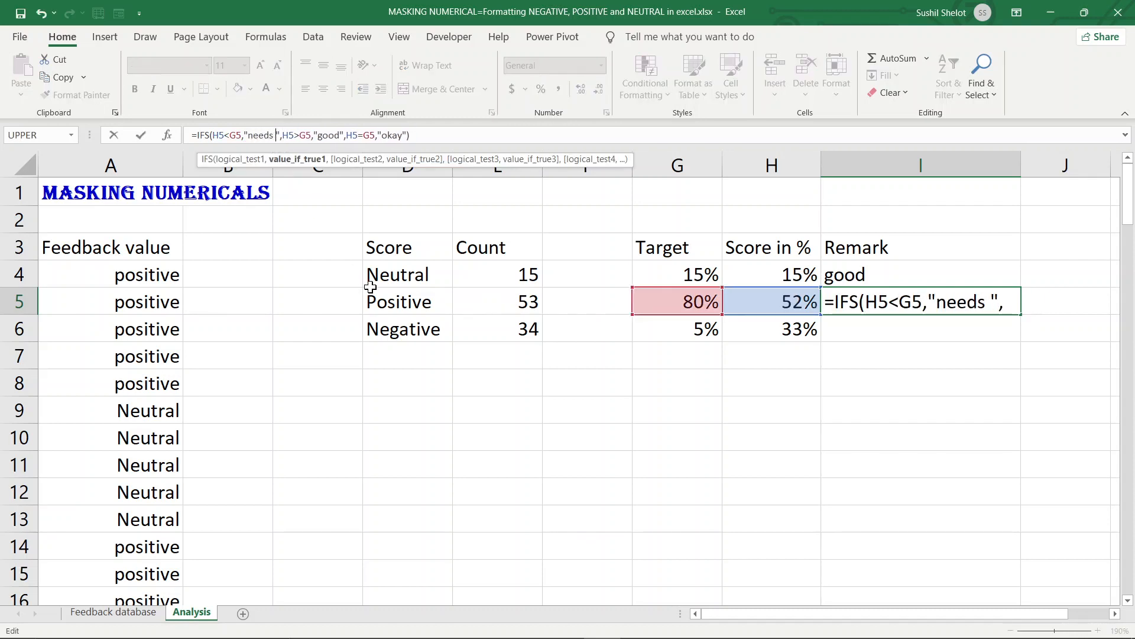
pyautogui.write('improve')
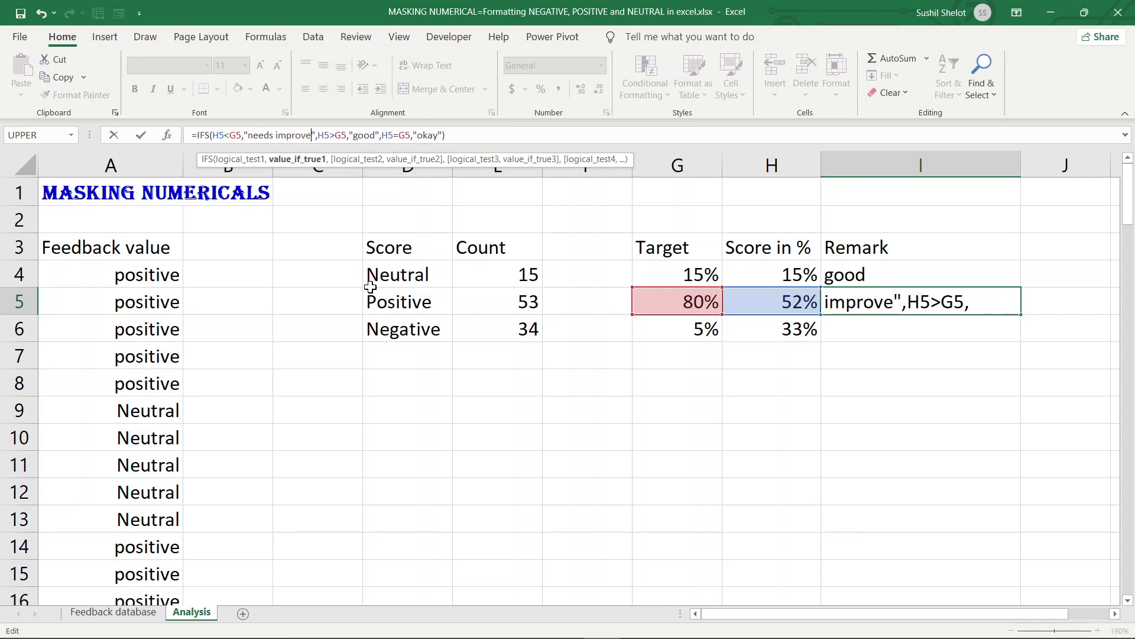
pyautogui.write('ment')
pyautogui.press('Return')
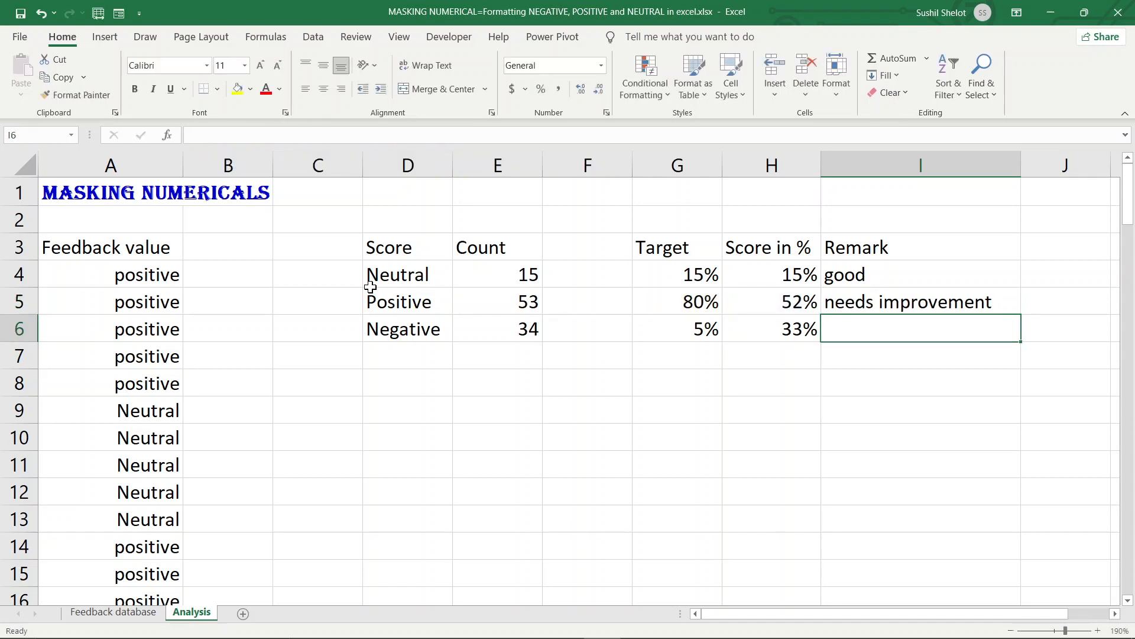
# Change the H5=G5 result in the I5 IFS formula to "improvement required".
pyautogui.click(904, 298)
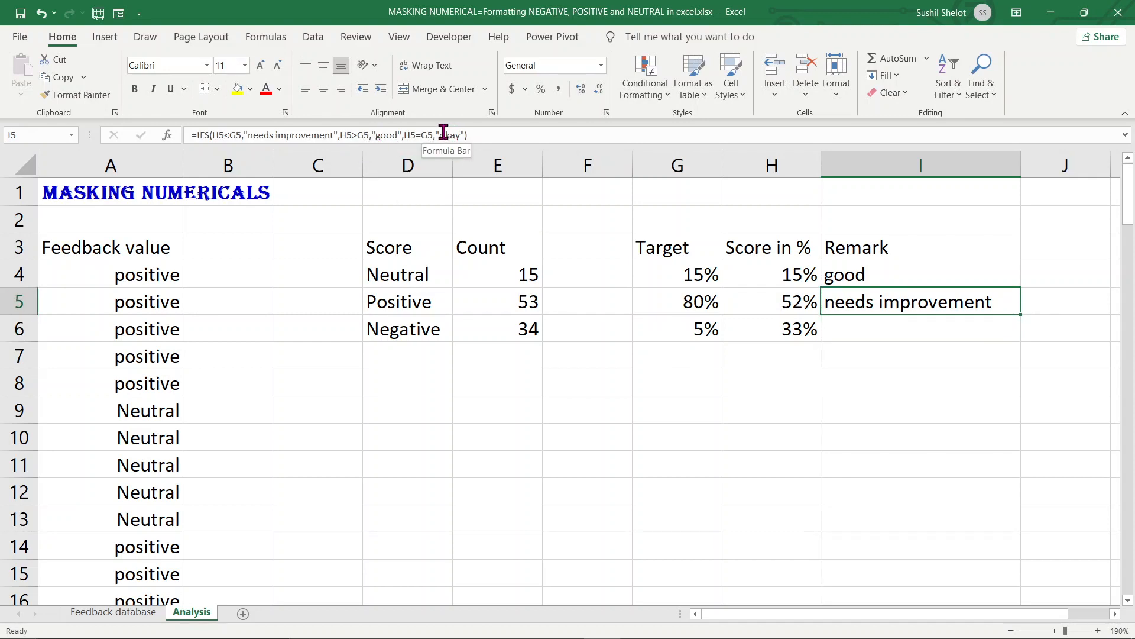
pyautogui.moveTo(439, 134); pyautogui.dragTo(461, 135)
pyautogui.write('impro')
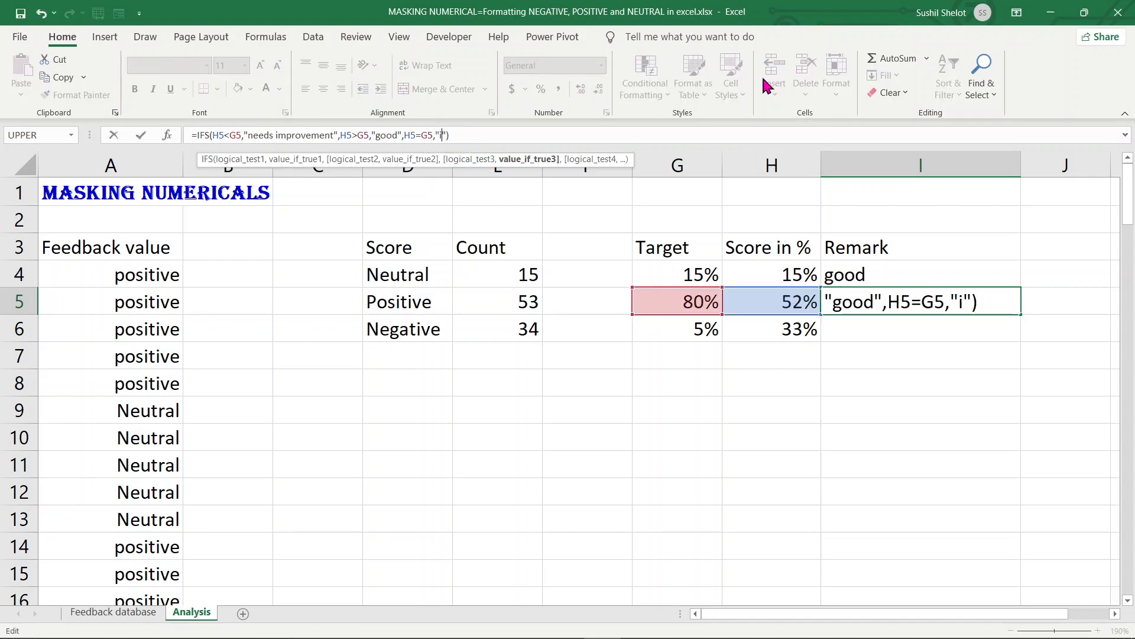
pyautogui.write('vement re')
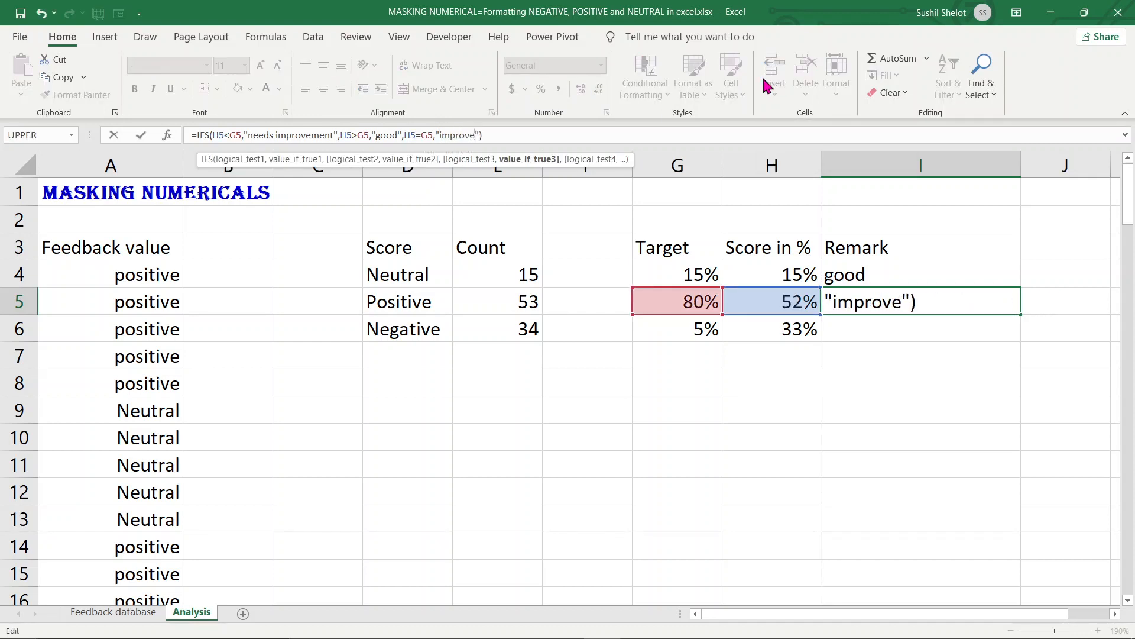
pyautogui.write('quire')
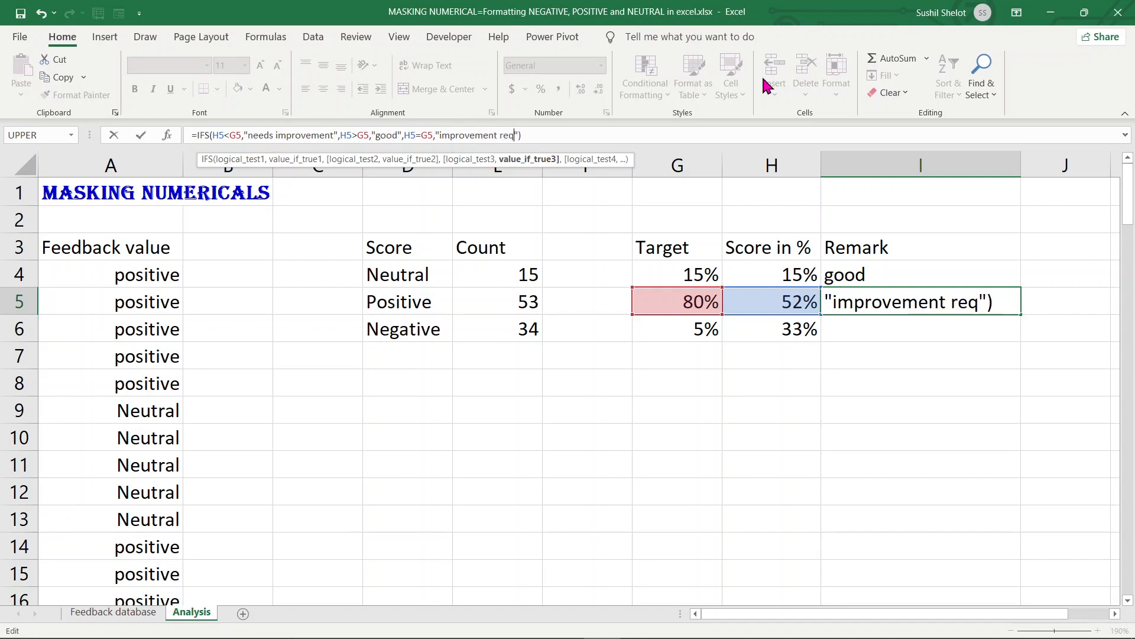
pyautogui.write('d')
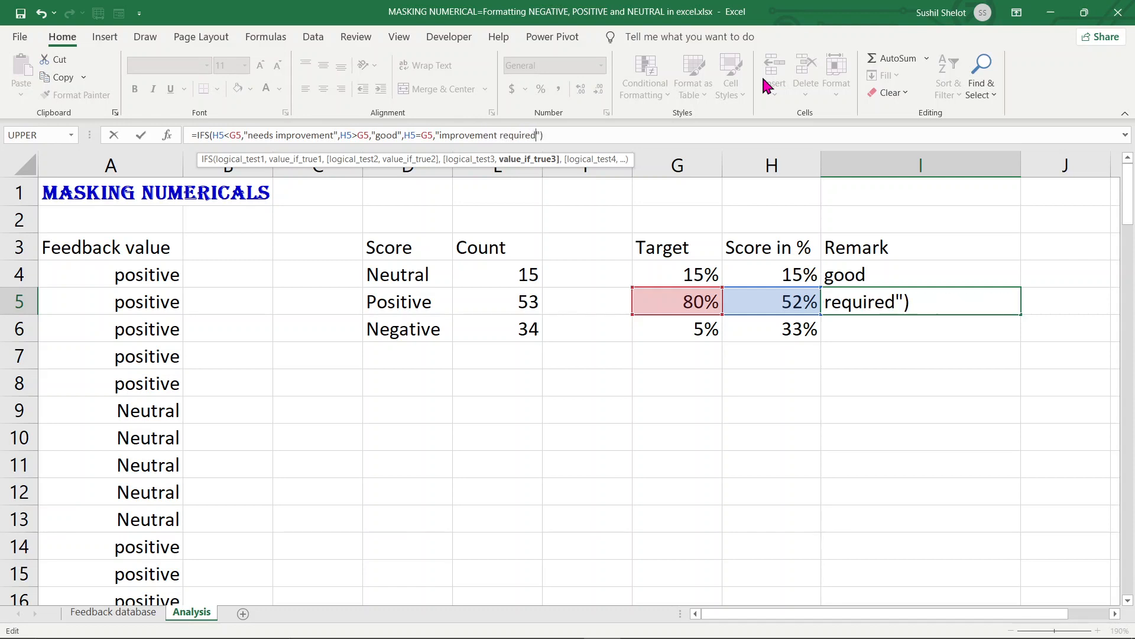
pyautogui.press('Return')
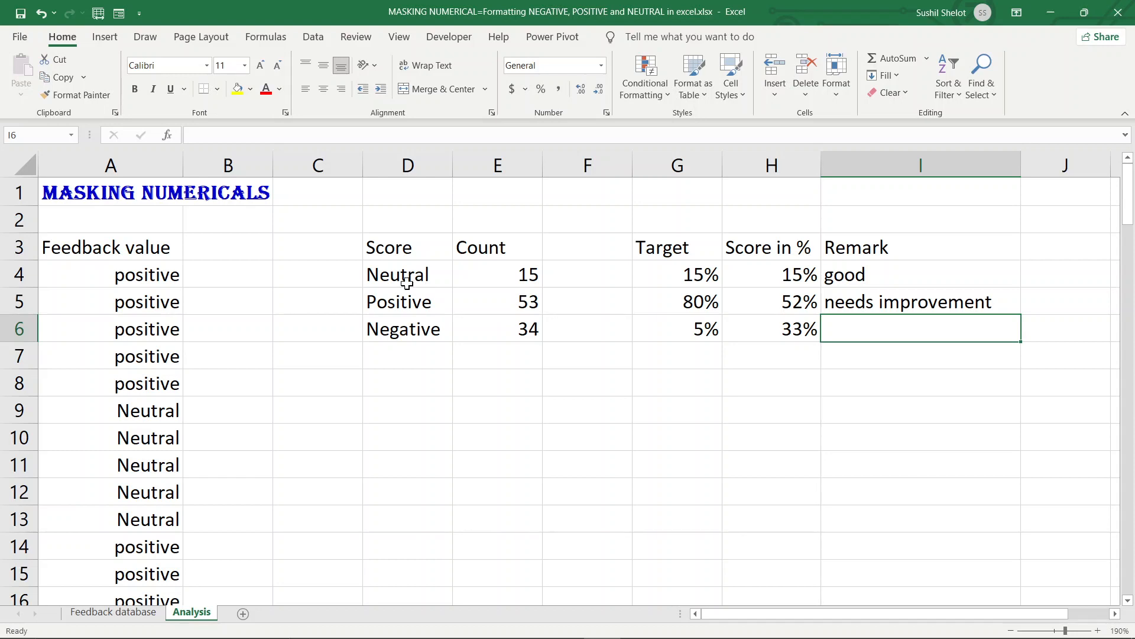
# Examine the underlying numbers behind the masked feedback labels in A4 and A102.
pyautogui.click(156, 276)
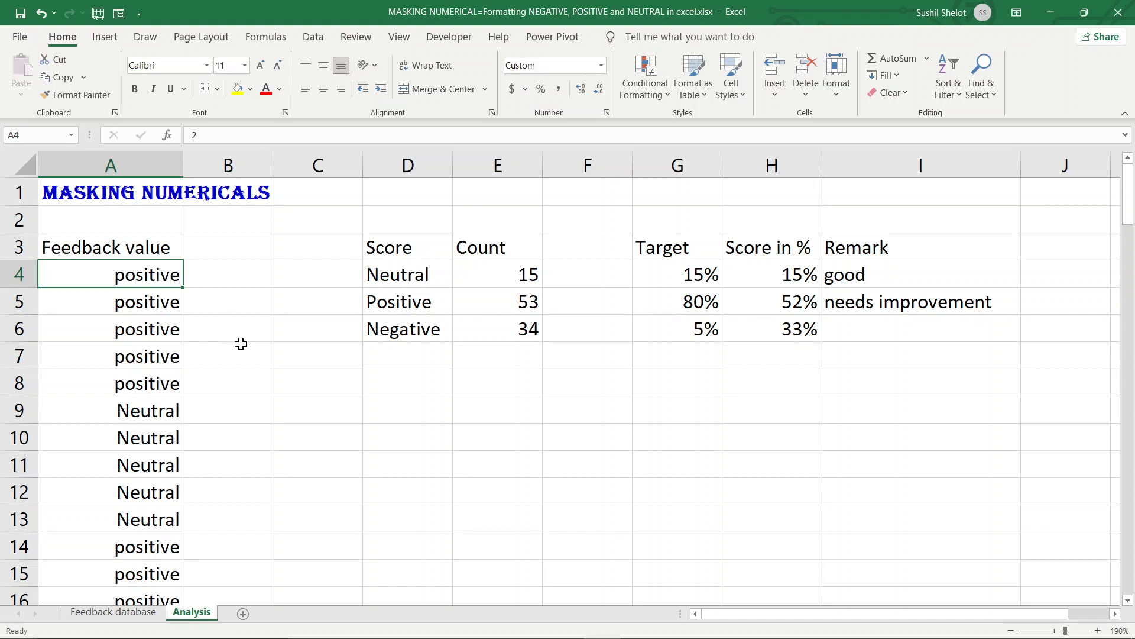
pyautogui.scroll(-4, 241, 344)
pyautogui.scroll(-20, 241, 345)
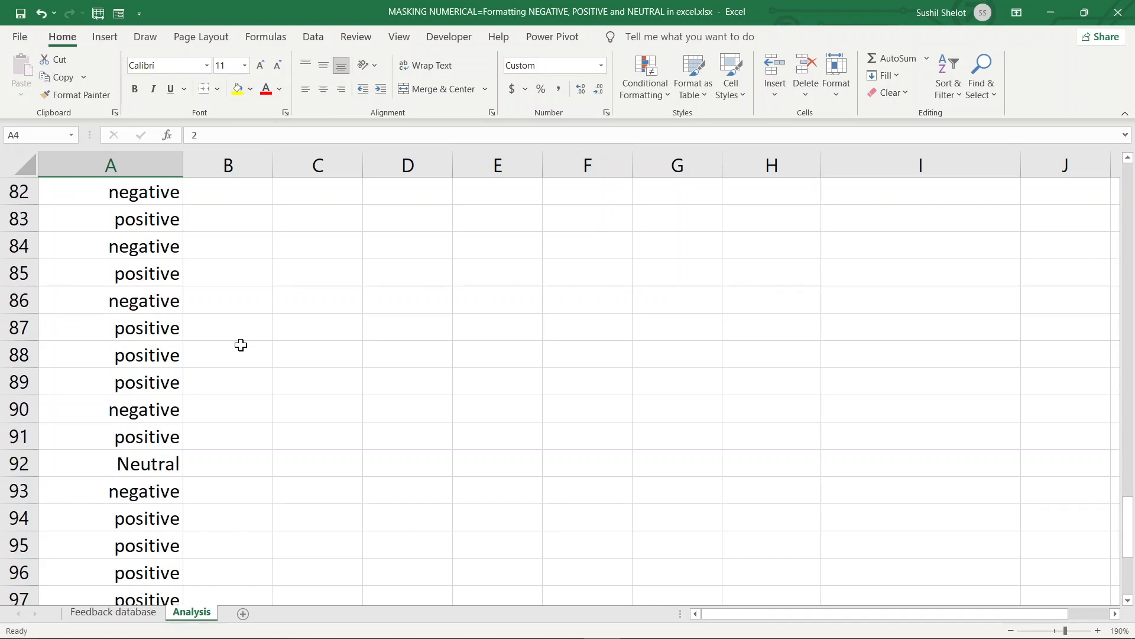
pyautogui.scroll(-6, 241, 345)
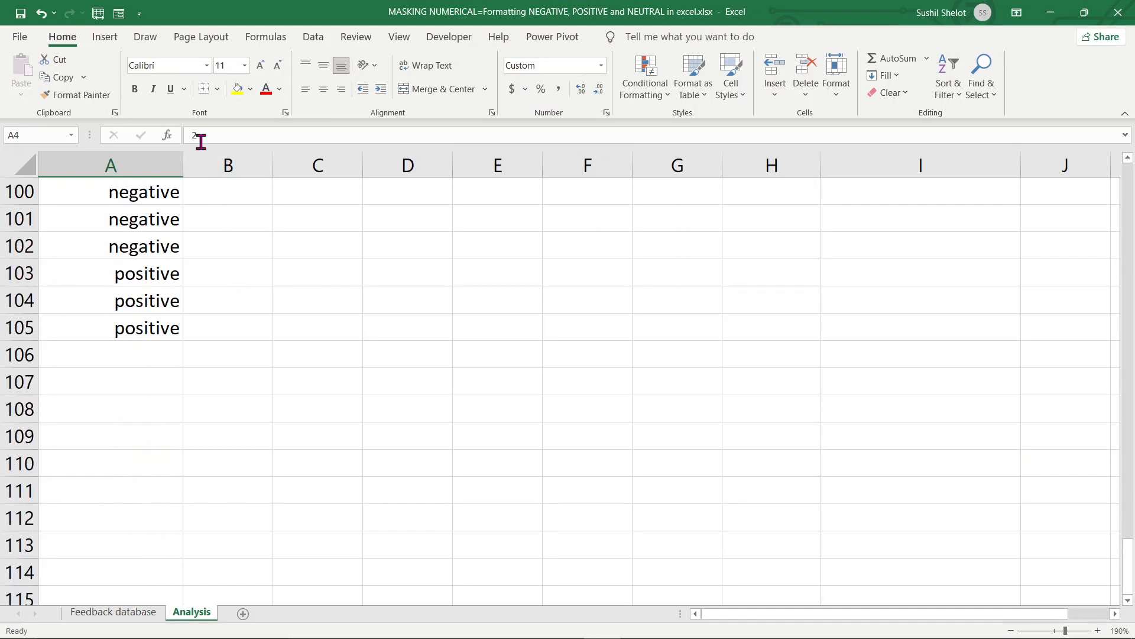
pyautogui.click(135, 246)
pyautogui.moveTo(213, 135); pyautogui.dragTo(185, 143)
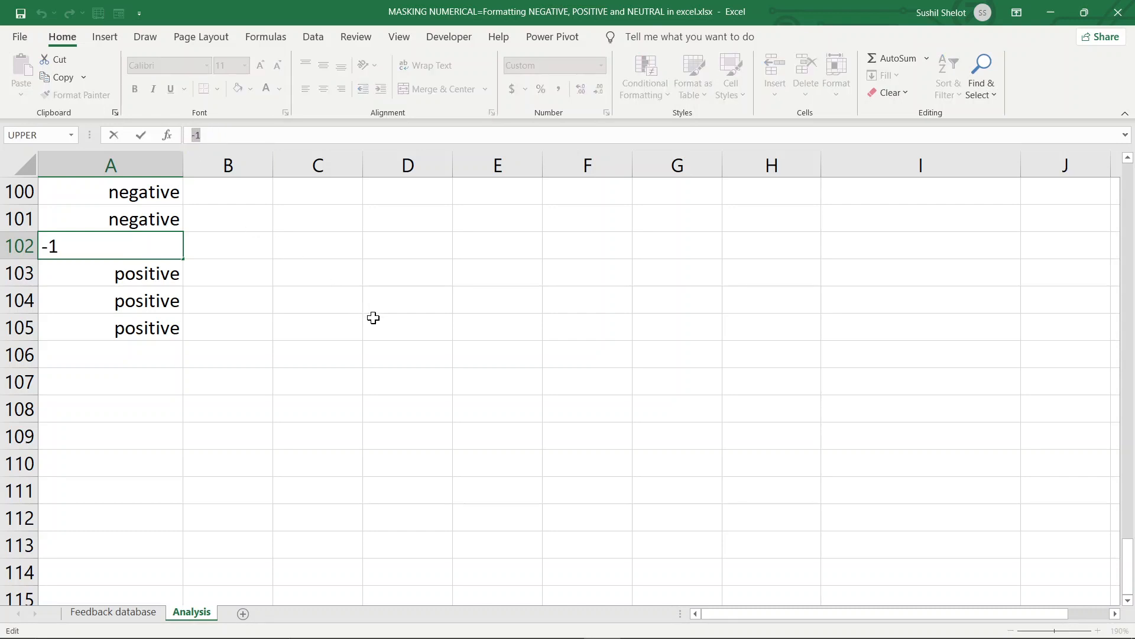
pyautogui.press('Return')
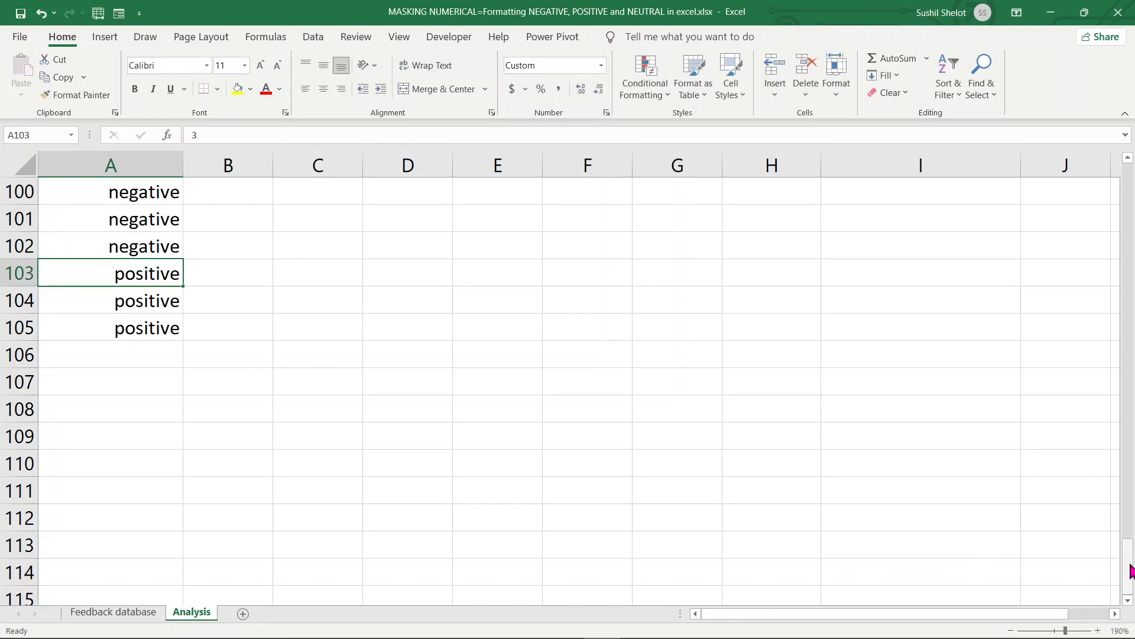
pyautogui.scroll(20, 1133, 155)
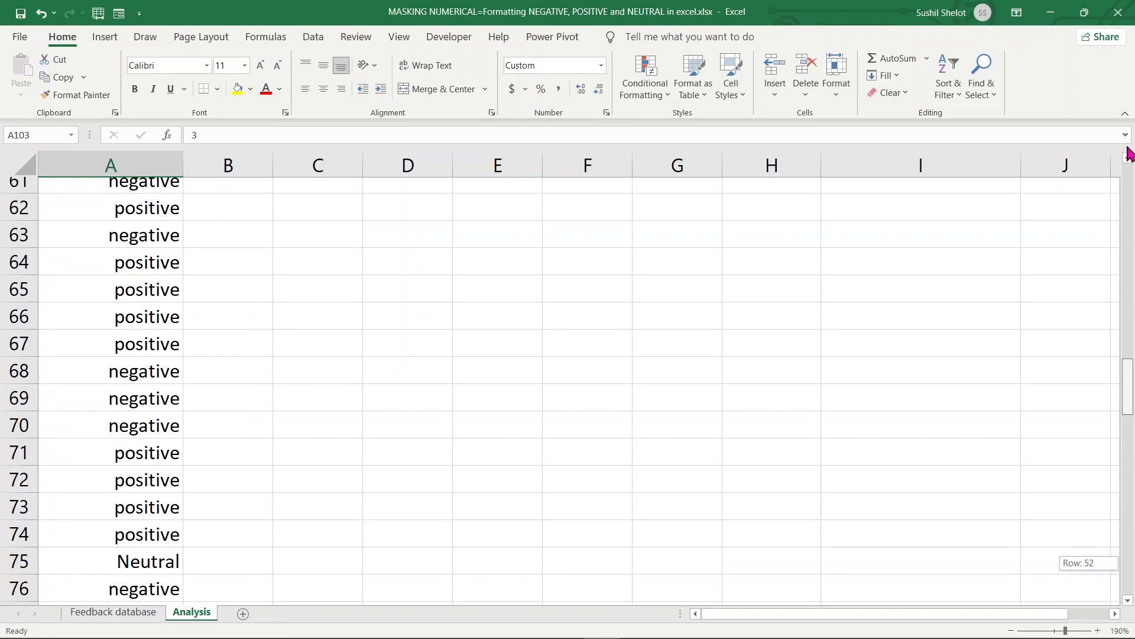